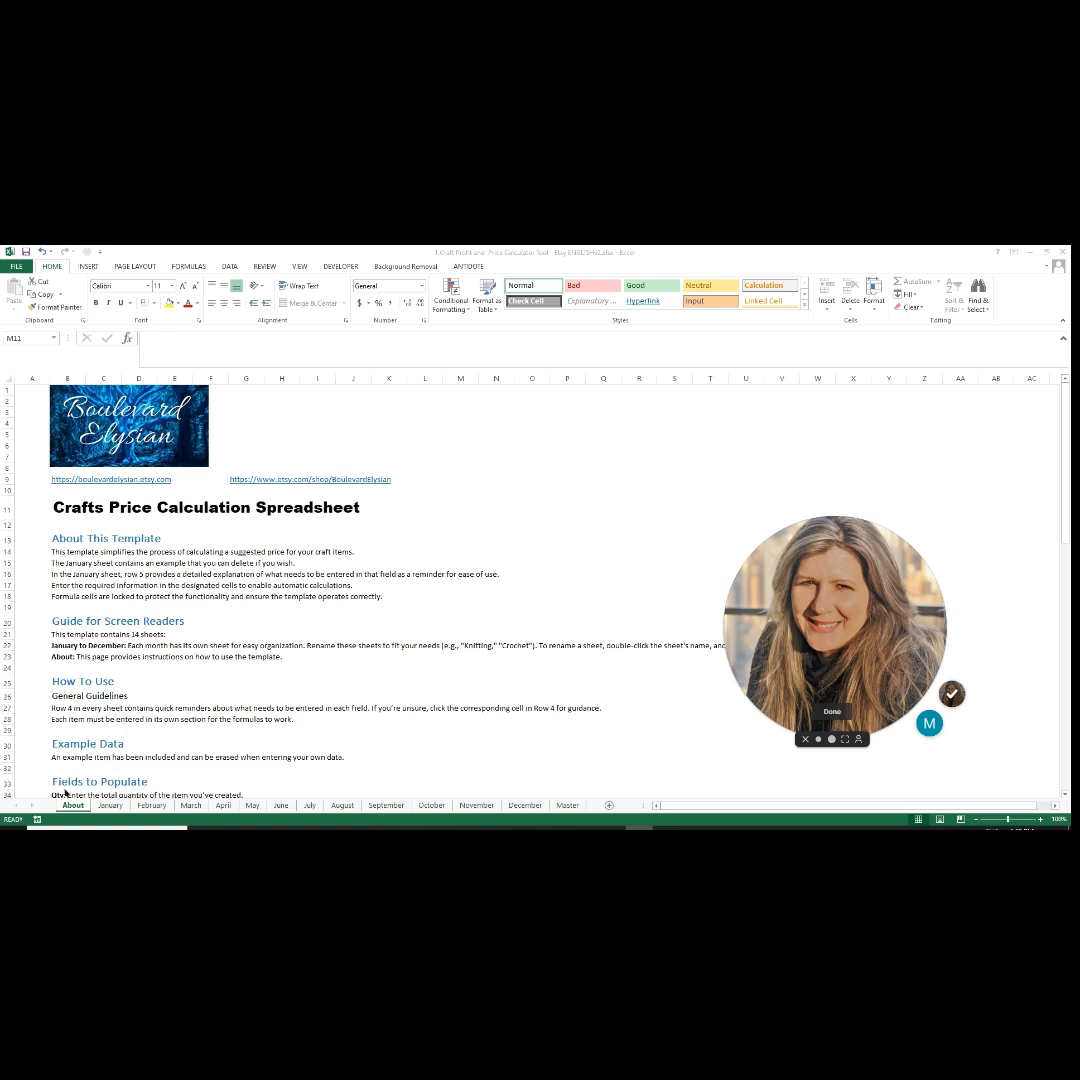
Step: Read through the template instructions on the About sheet, including the fields to populate and the pricing sections
{"action": "left_click", "coordinate": [81, 810]}
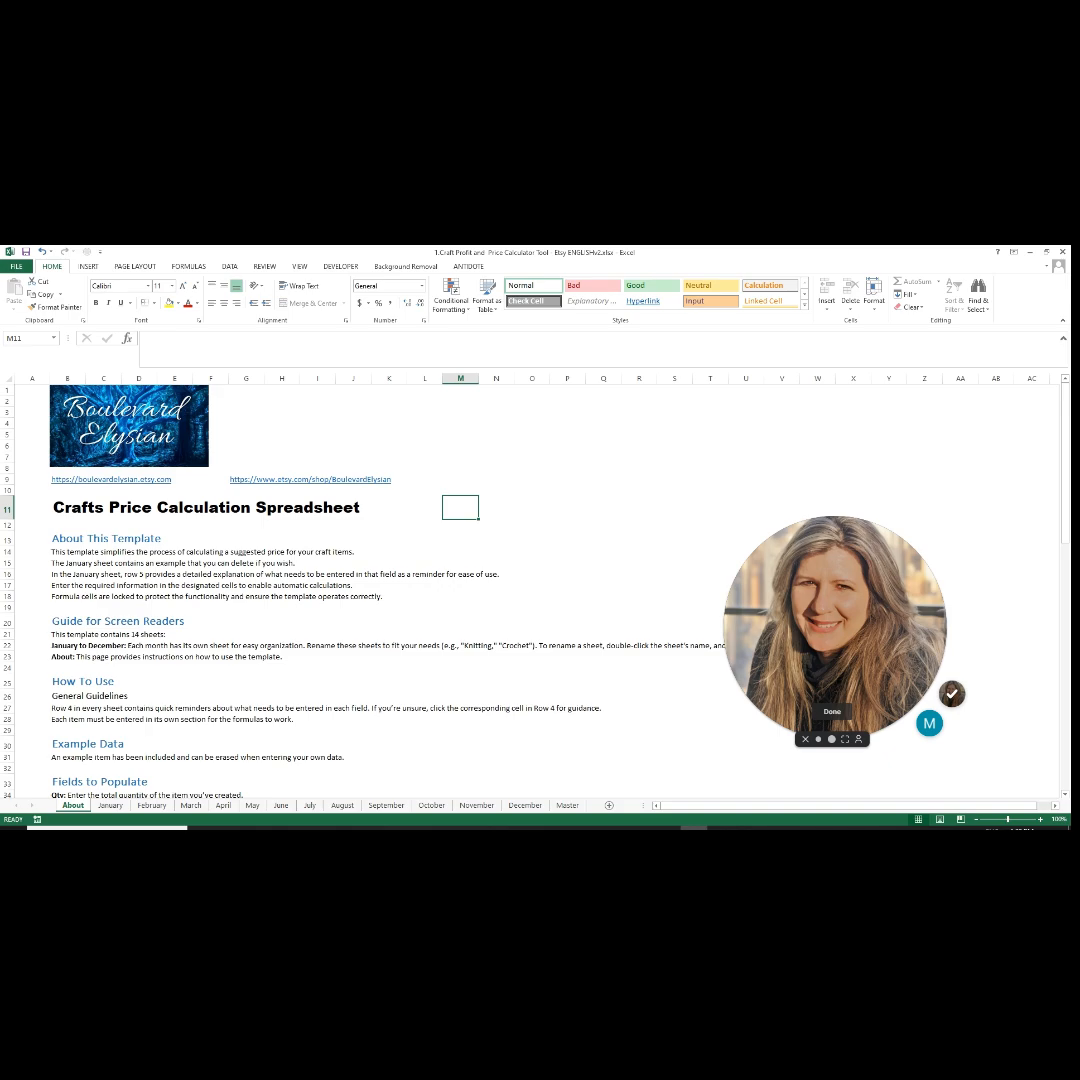
{"action": "scroll", "coordinate": [540, 590], "scroll_direction": "down", "scroll_amount": 10}
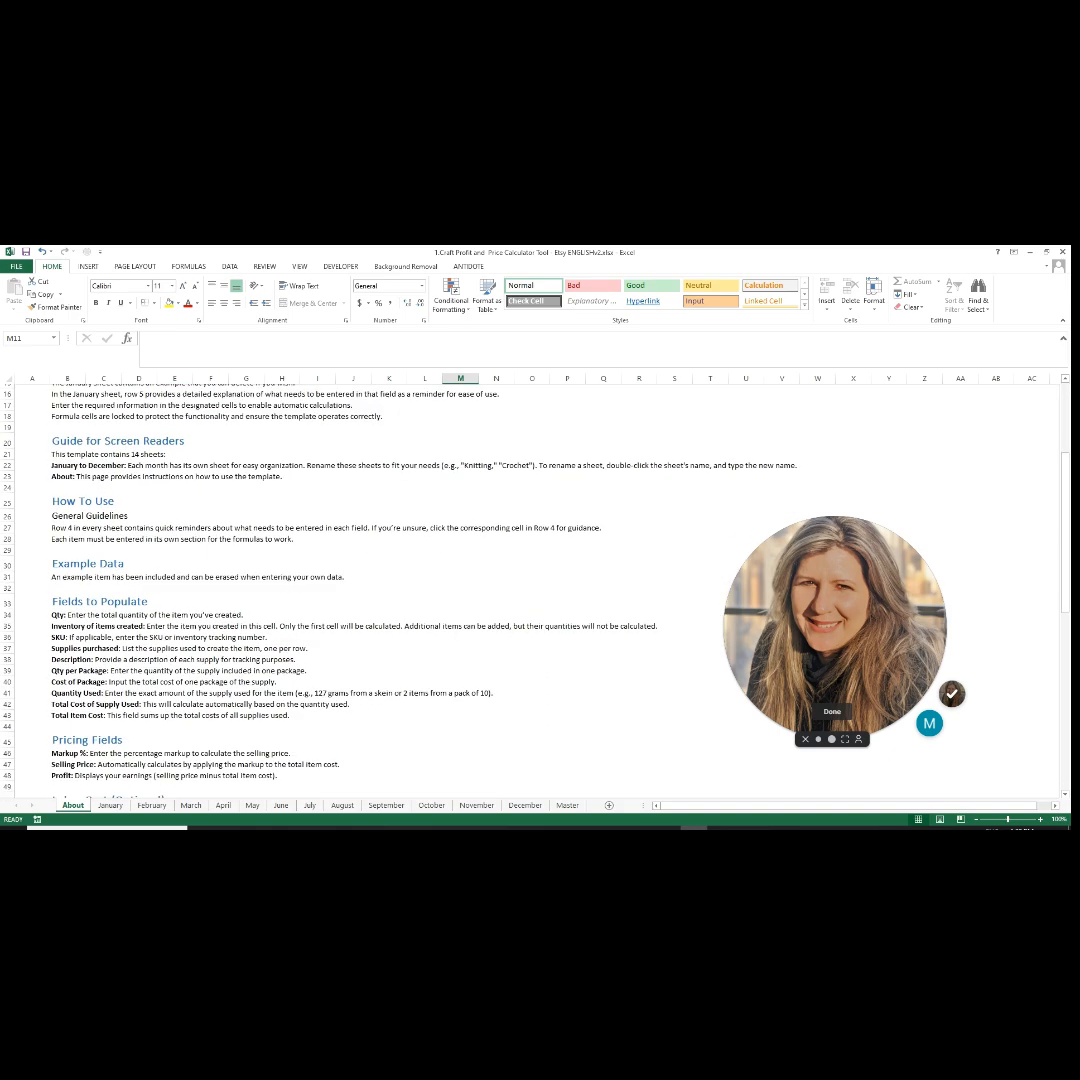
{"action": "scroll", "coordinate": [540, 590], "scroll_direction": "down", "scroll_amount": 8}
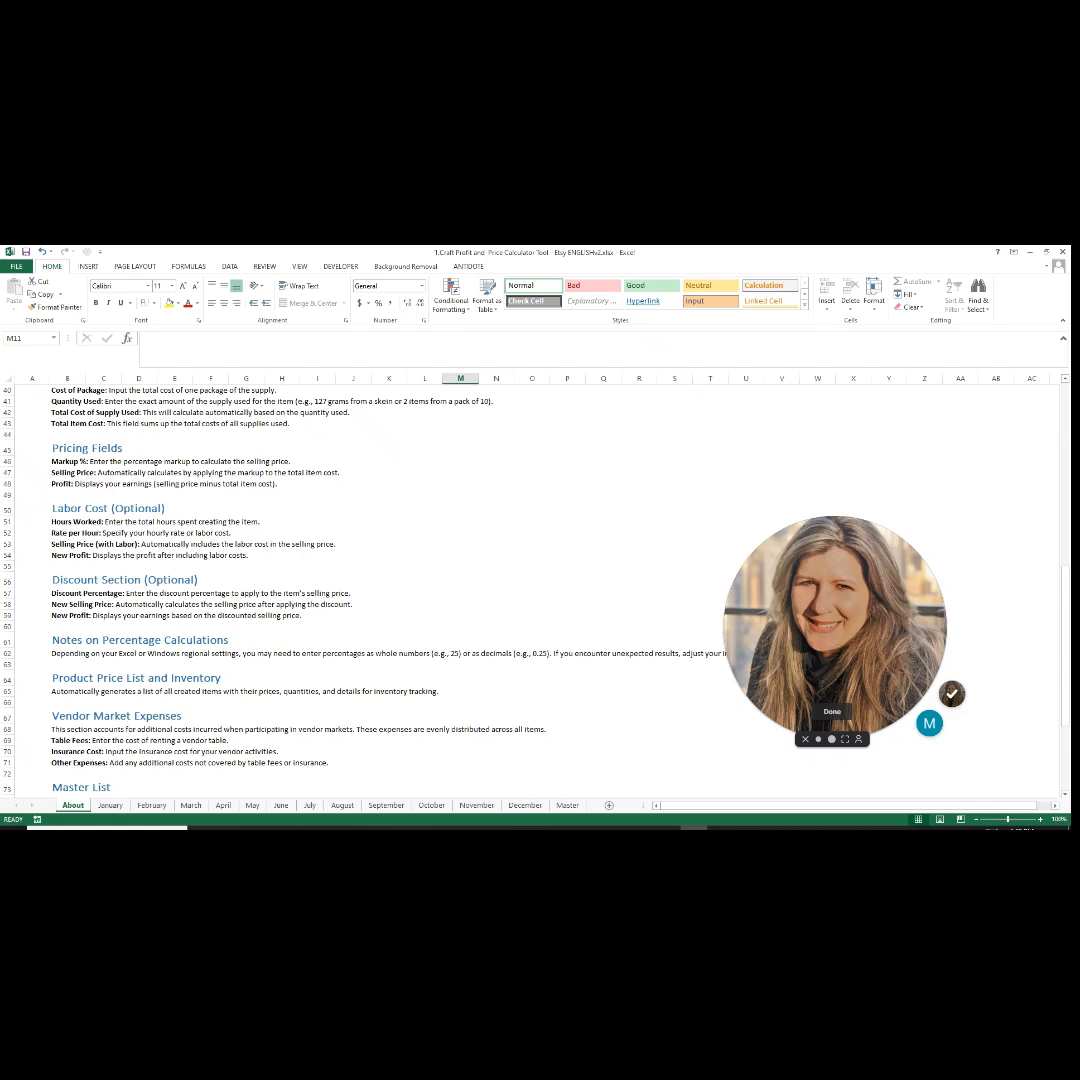
{"action": "scroll", "coordinate": [540, 590], "scroll_direction": "up", "scroll_amount": 18}
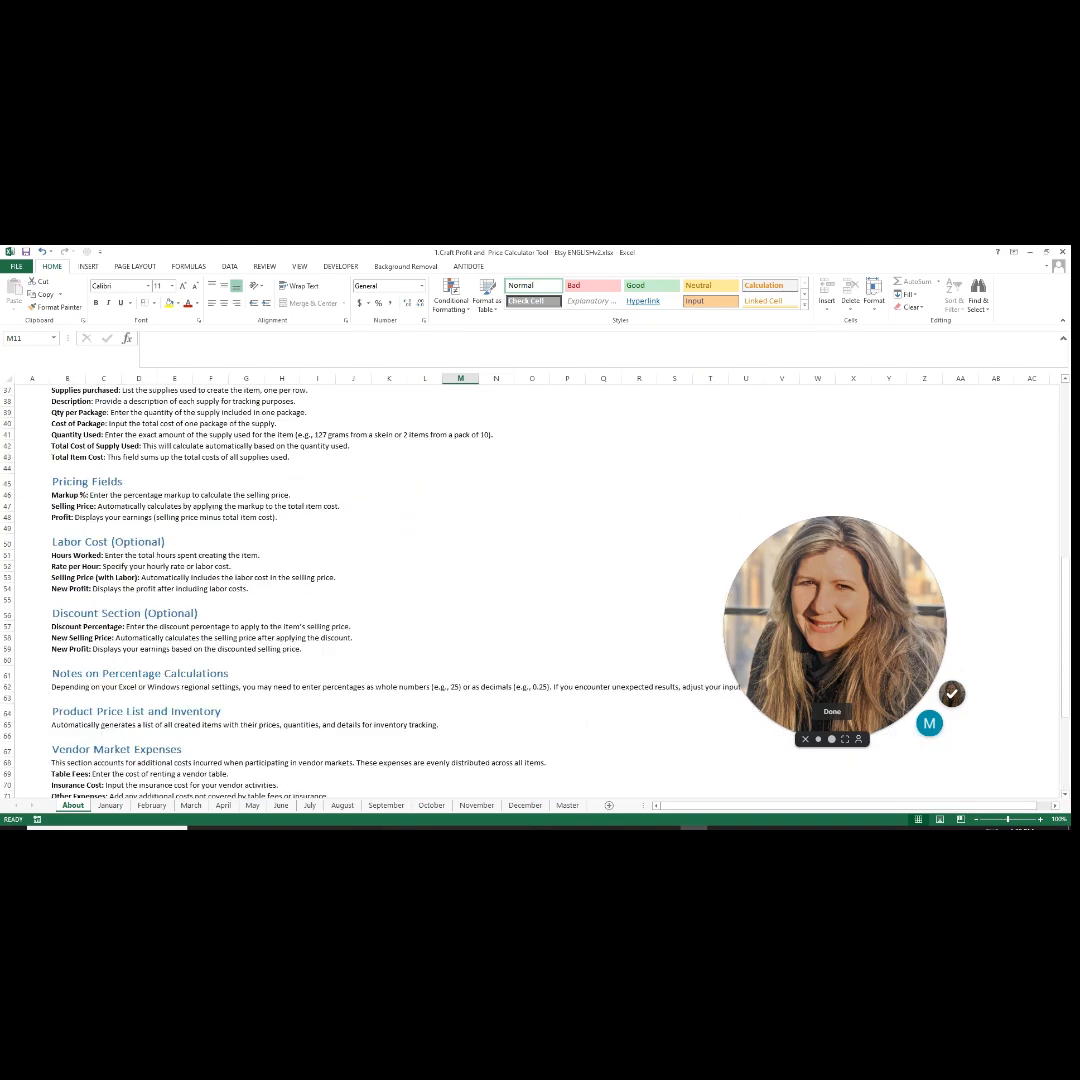
Step: Look through the monthly sheets from January to May
{"action": "left_click", "coordinate": [110, 805]}
{"action": "left_click", "coordinate": [164, 808]}
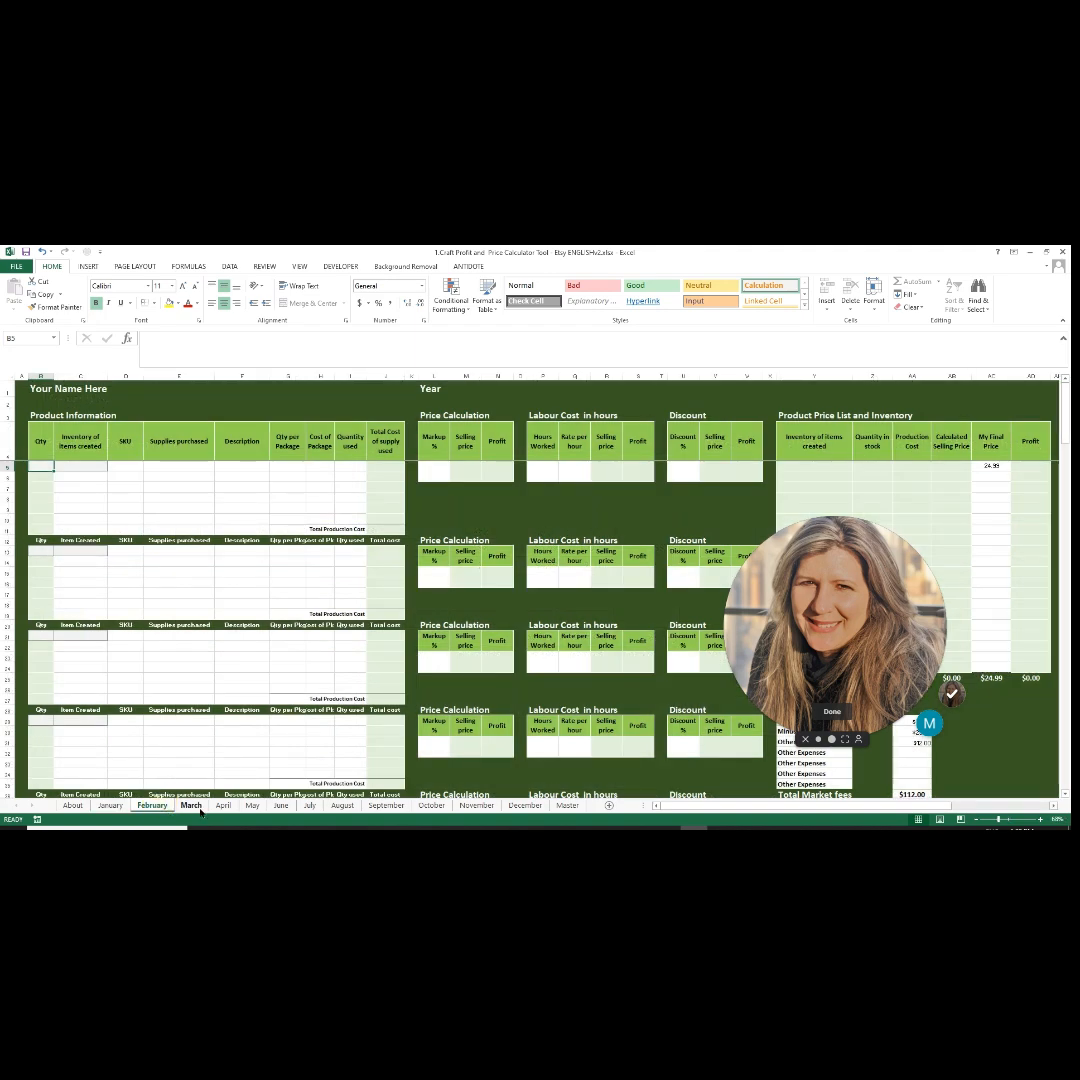
{"action": "left_click", "coordinate": [199, 808]}
{"action": "left_click", "coordinate": [224, 808]}
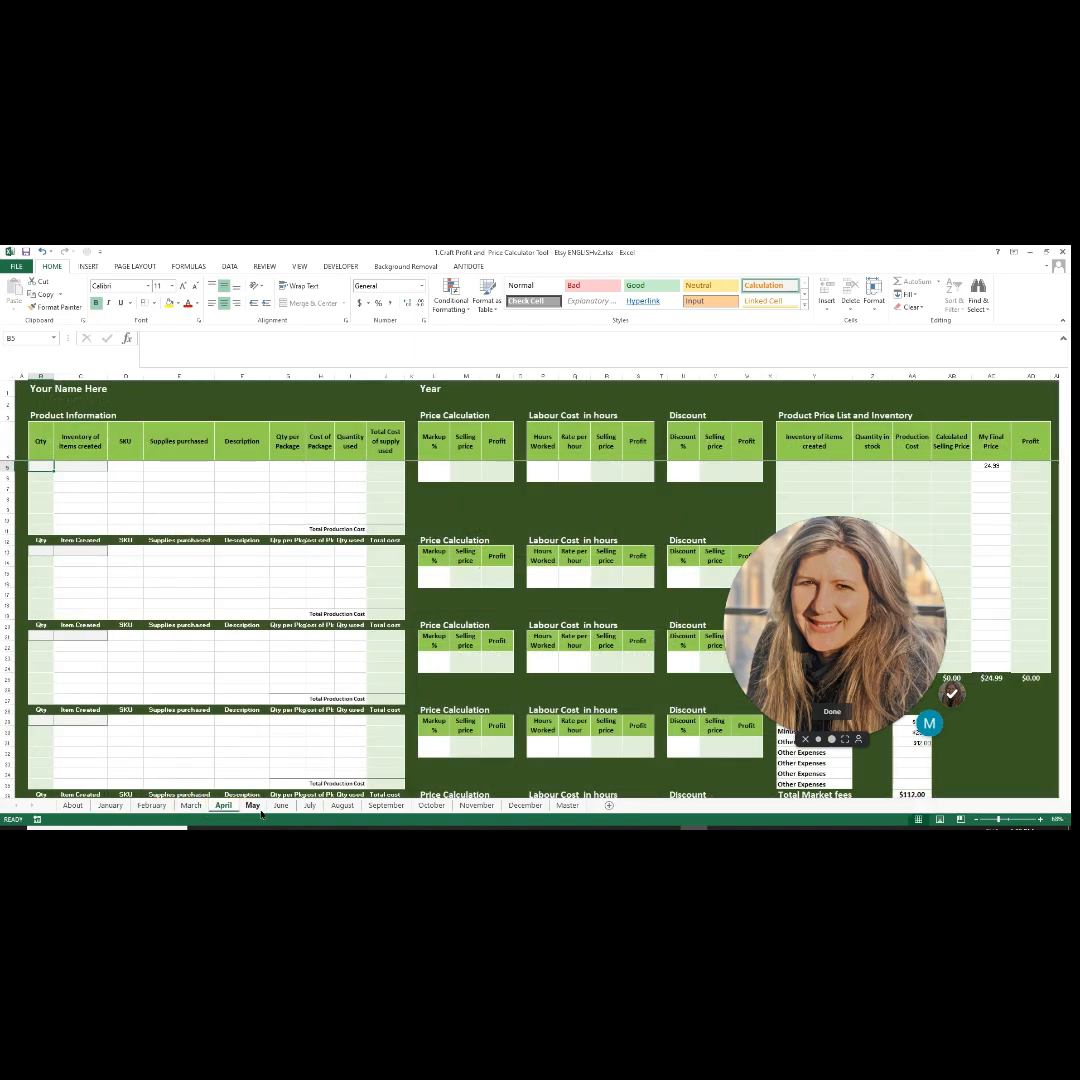
{"action": "left_click", "coordinate": [252, 808]}
Step: Try renaming the January sheet to 2026
{"action": "left_click", "coordinate": [115, 806]}
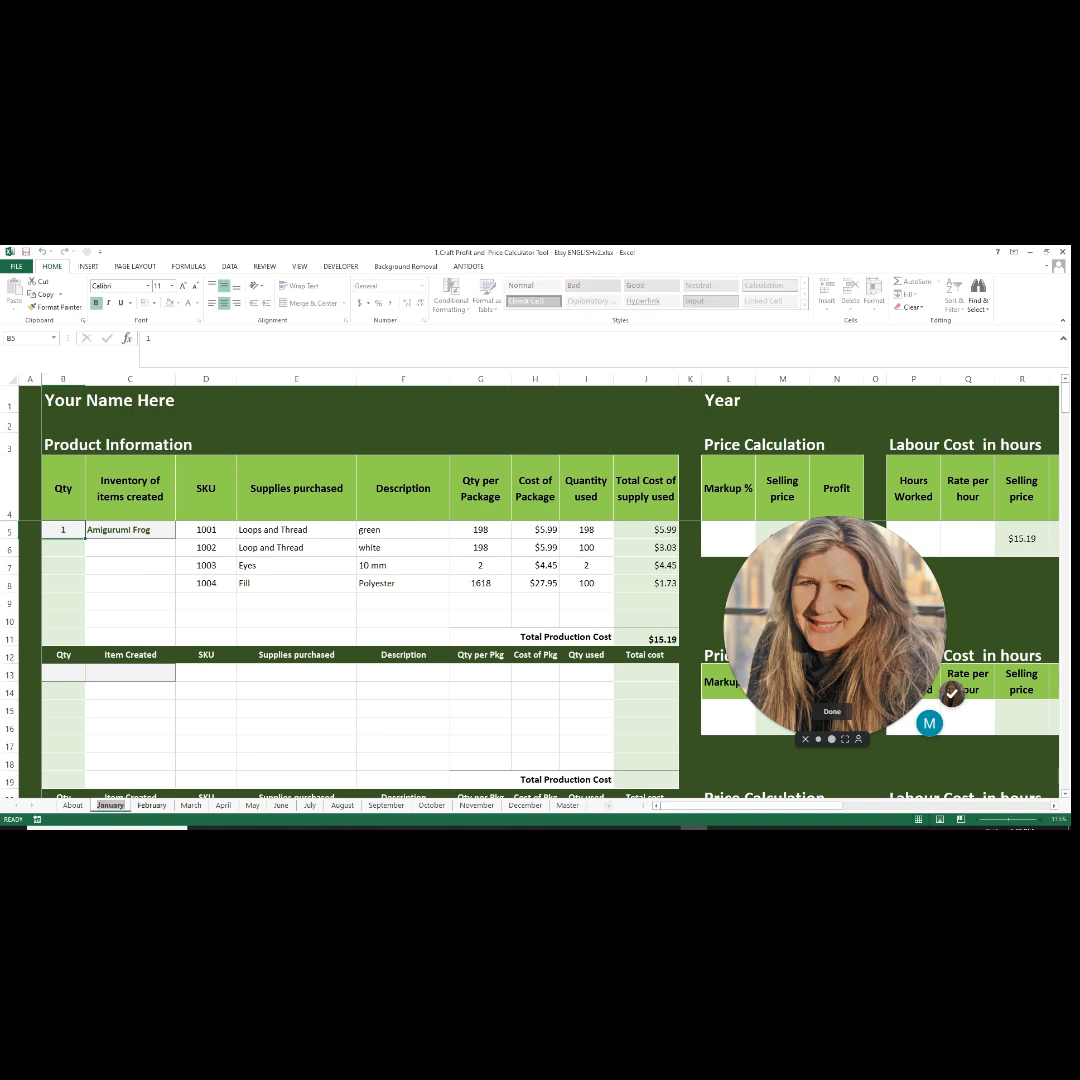
{"action": "type", "text": "2026"}
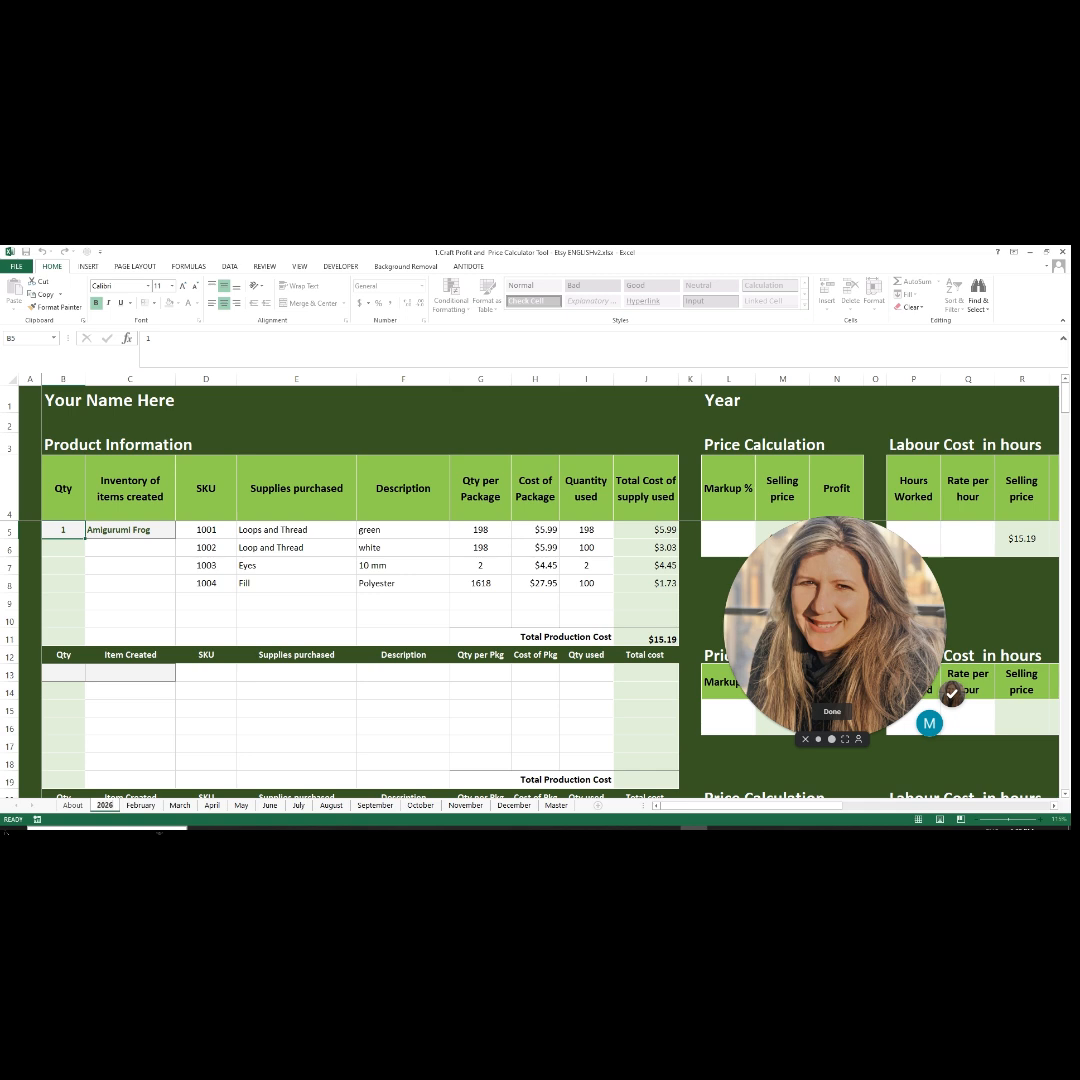
{"action": "key", "text": "Escape"}
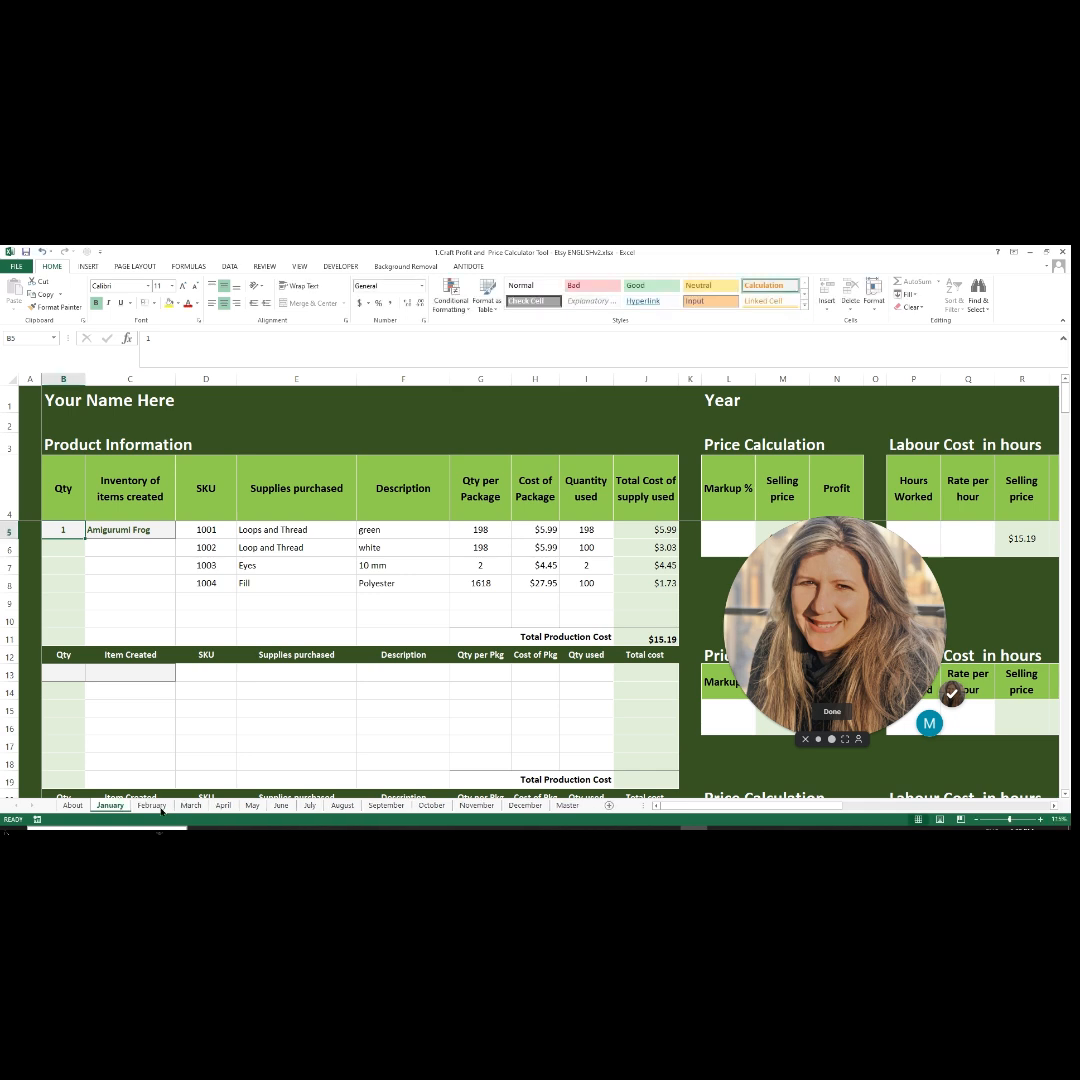
Step: Try the Move or Copy command on the January sheet with the option to create a copy
{"action": "right_click", "coordinate": [122, 809]}
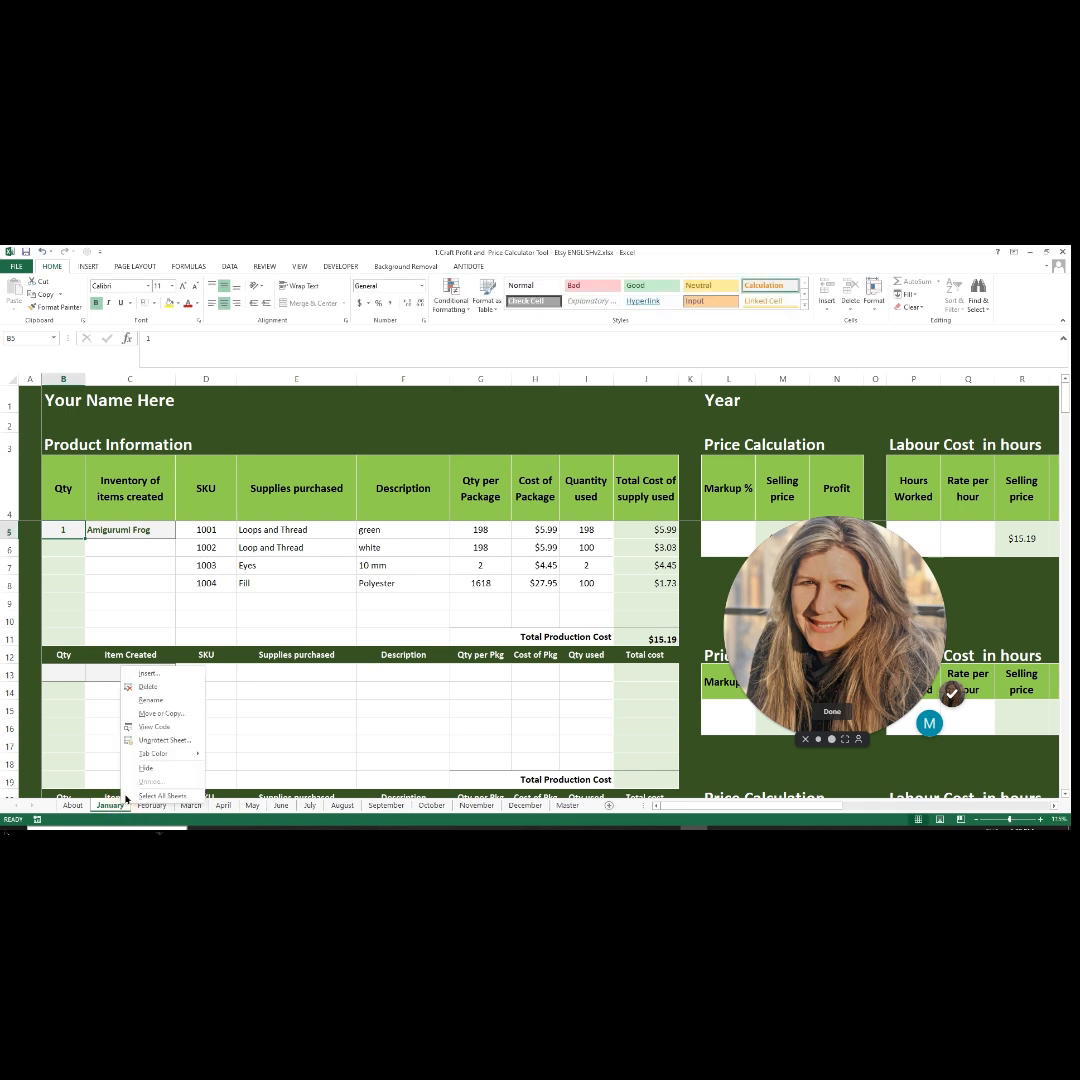
{"action": "left_click", "coordinate": [162, 716]}
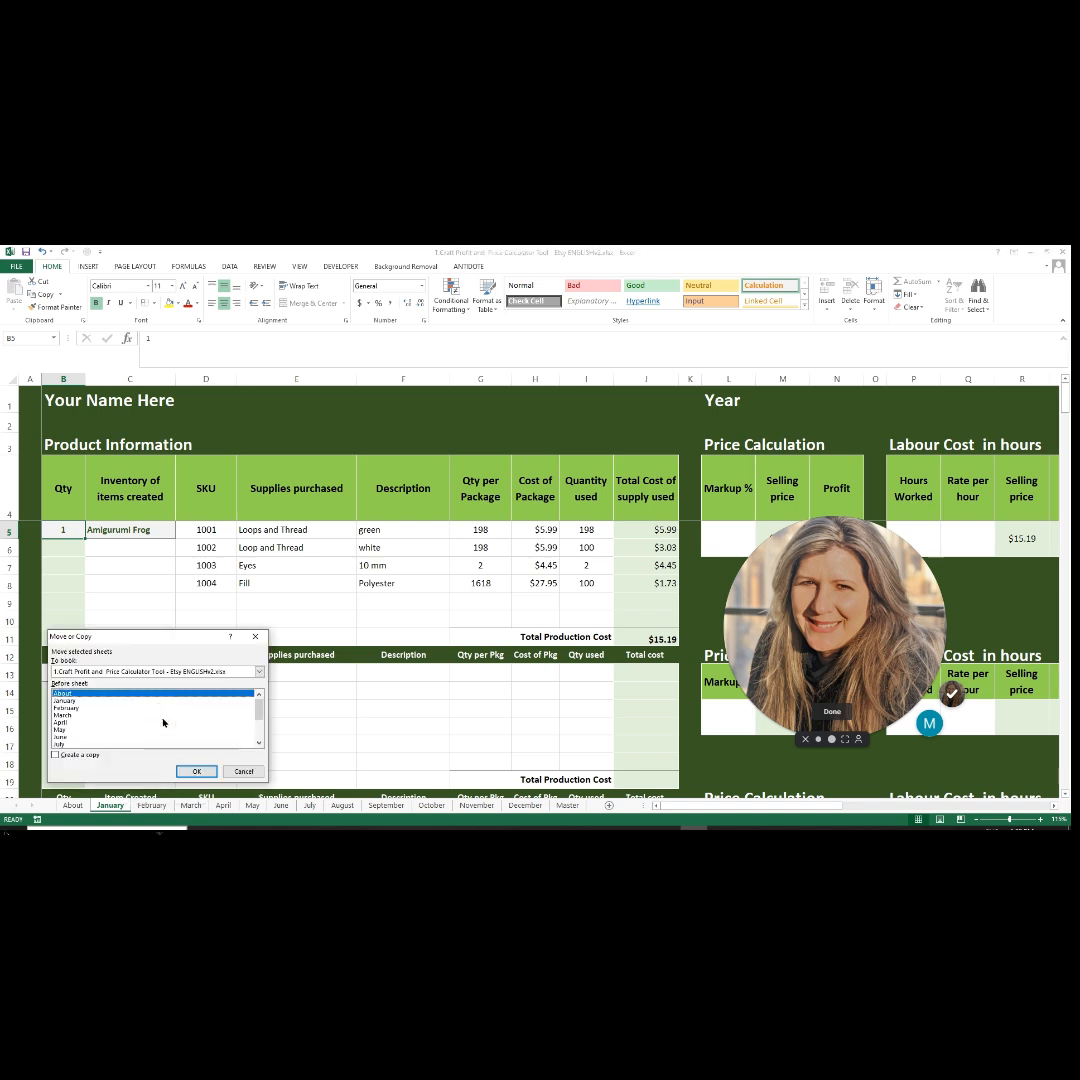
{"action": "left_click", "coordinate": [59, 758]}
{"action": "left_click", "coordinate": [255, 770]}
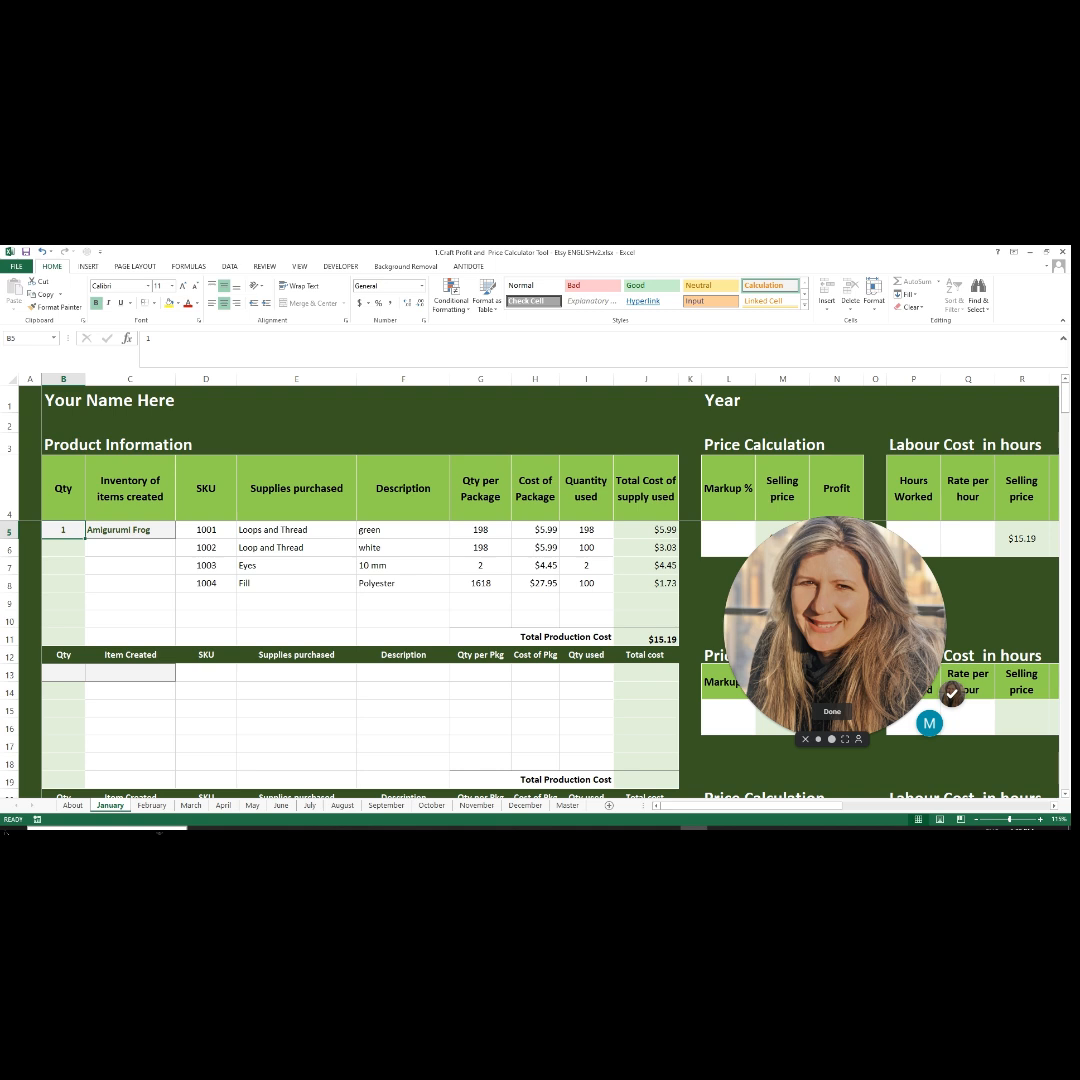
Step: Examine the quantity, item name and supply SKU entries for the Amigurumi Frog example on the January sheet
{"action": "left_click", "coordinate": [56, 491]}
{"action": "left_click", "coordinate": [65, 531]}
{"action": "left_click", "coordinate": [131, 479]}
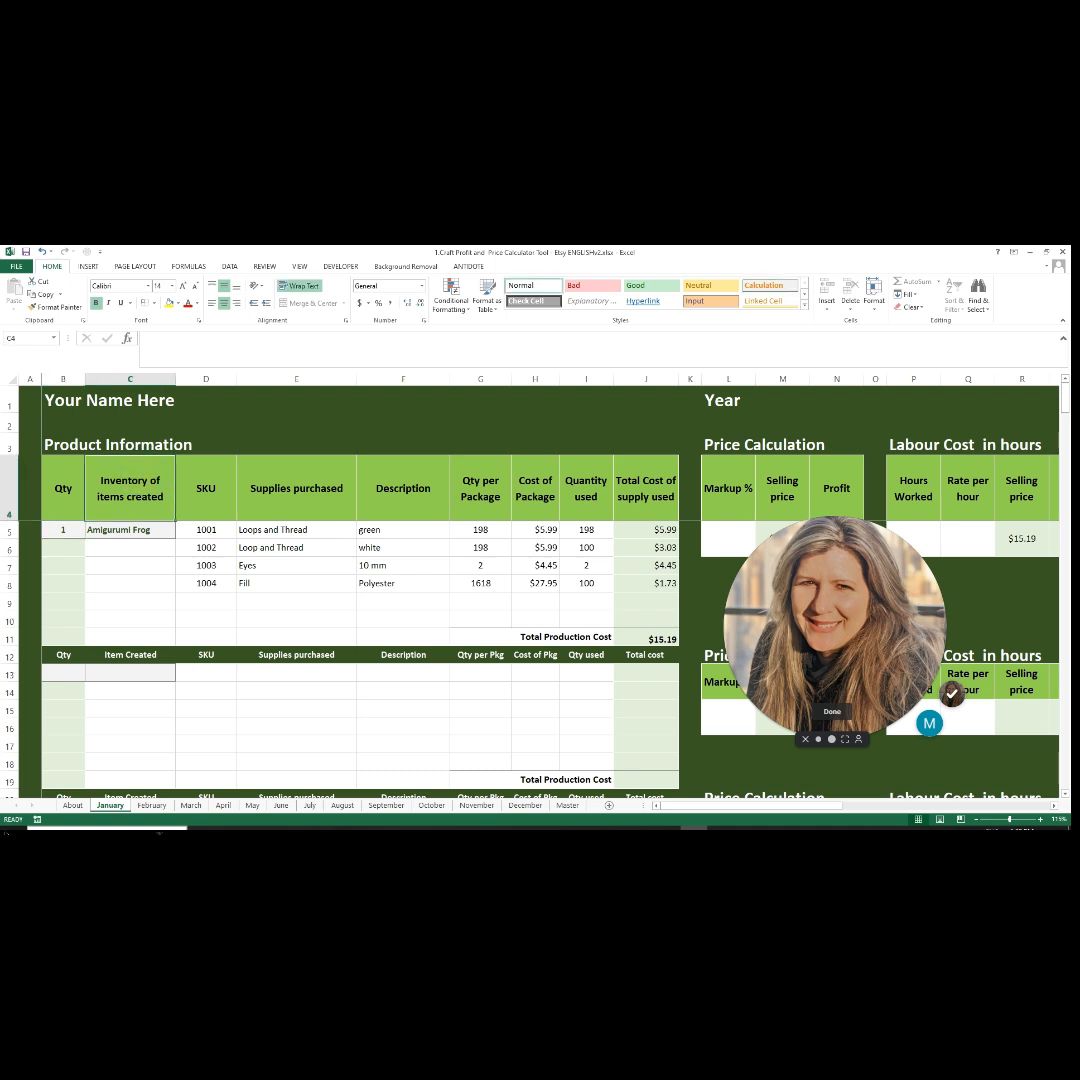
{"action": "left_click", "coordinate": [133, 531]}
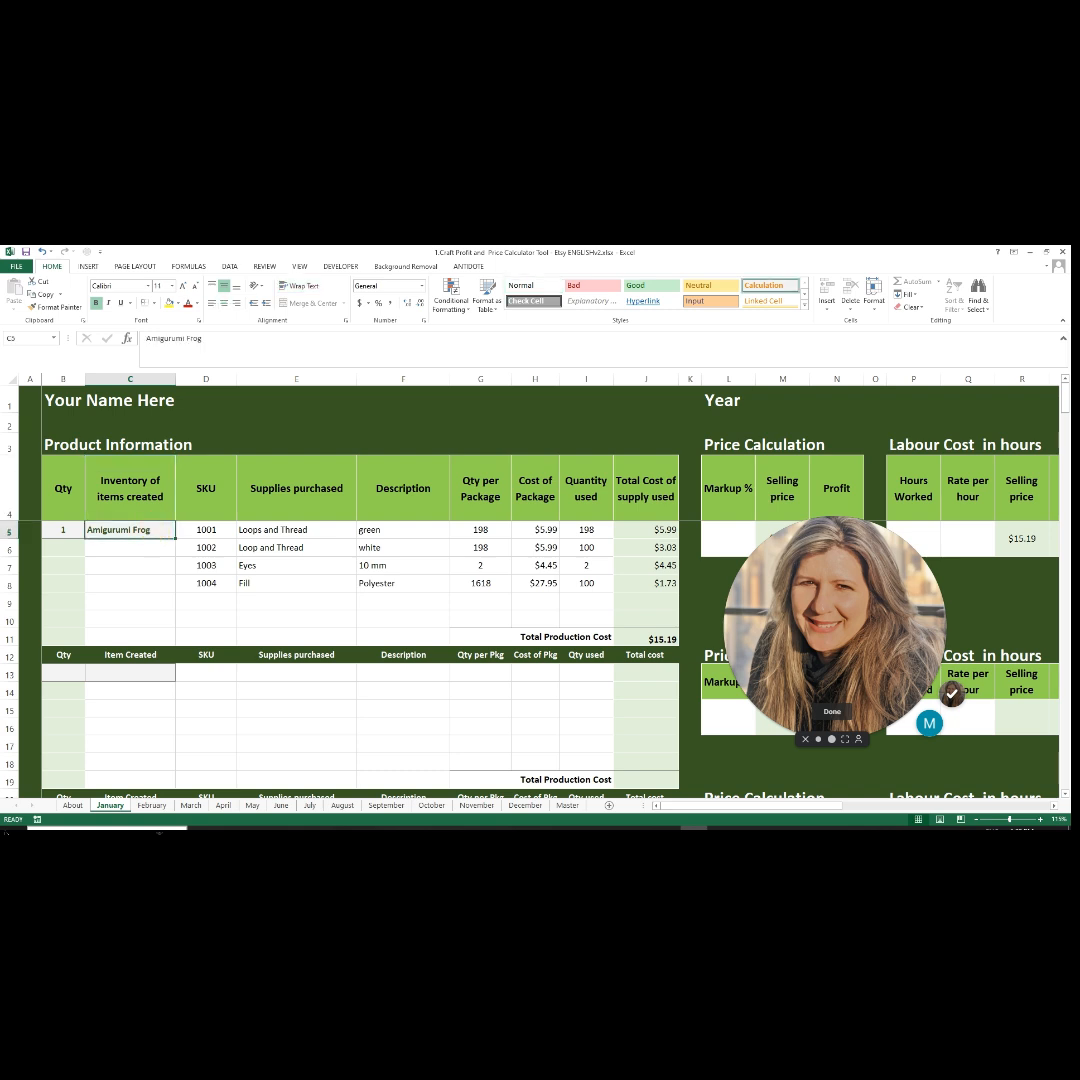
{"action": "left_click_drag", "start_coordinate": [206, 530], "coordinate": [213, 586]}
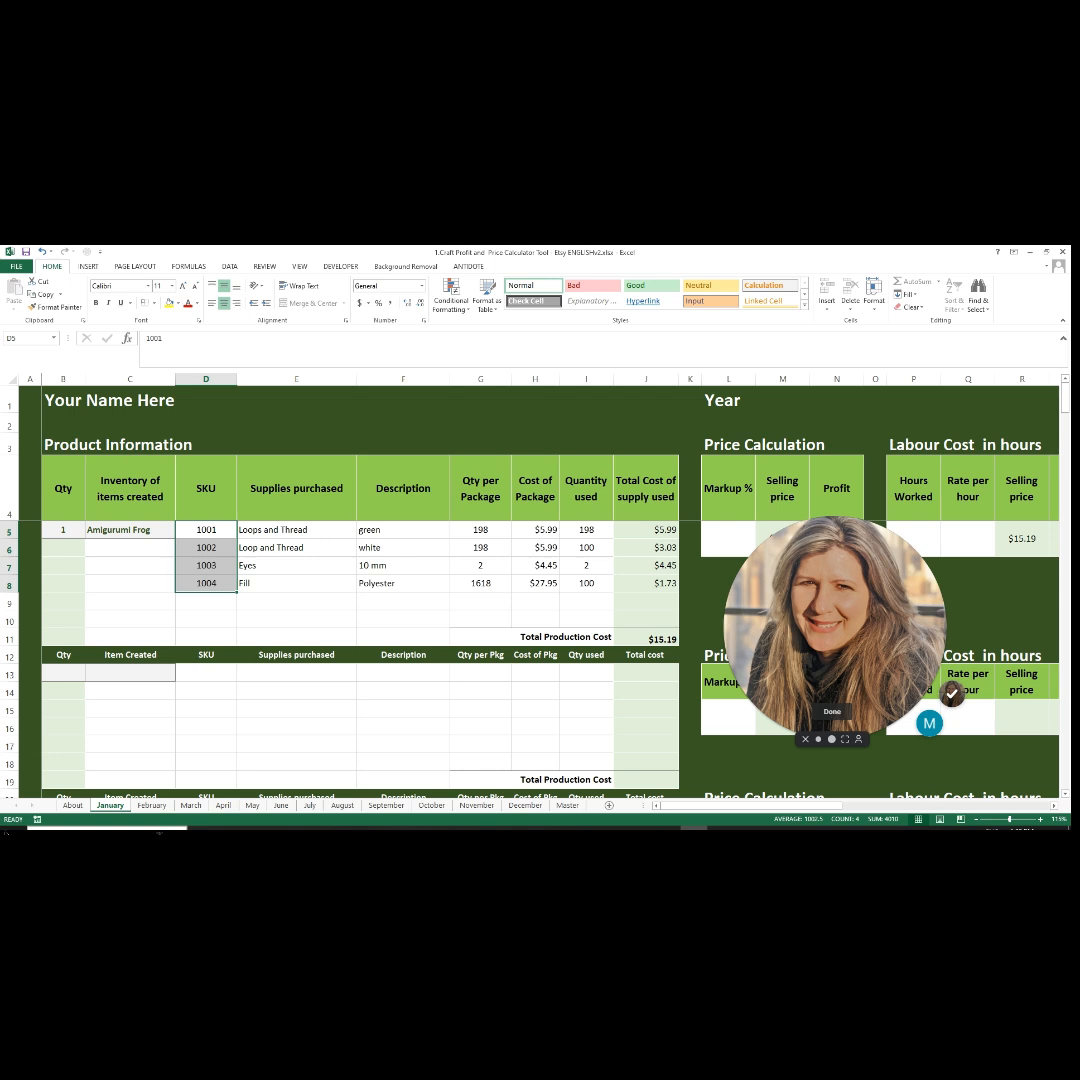
Step: Examine the supplies purchased and their descriptions in the Amigurumi Frog example
{"action": "left_click", "coordinate": [309, 489]}
{"action": "left_click_drag", "start_coordinate": [296, 530], "coordinate": [300, 583]}
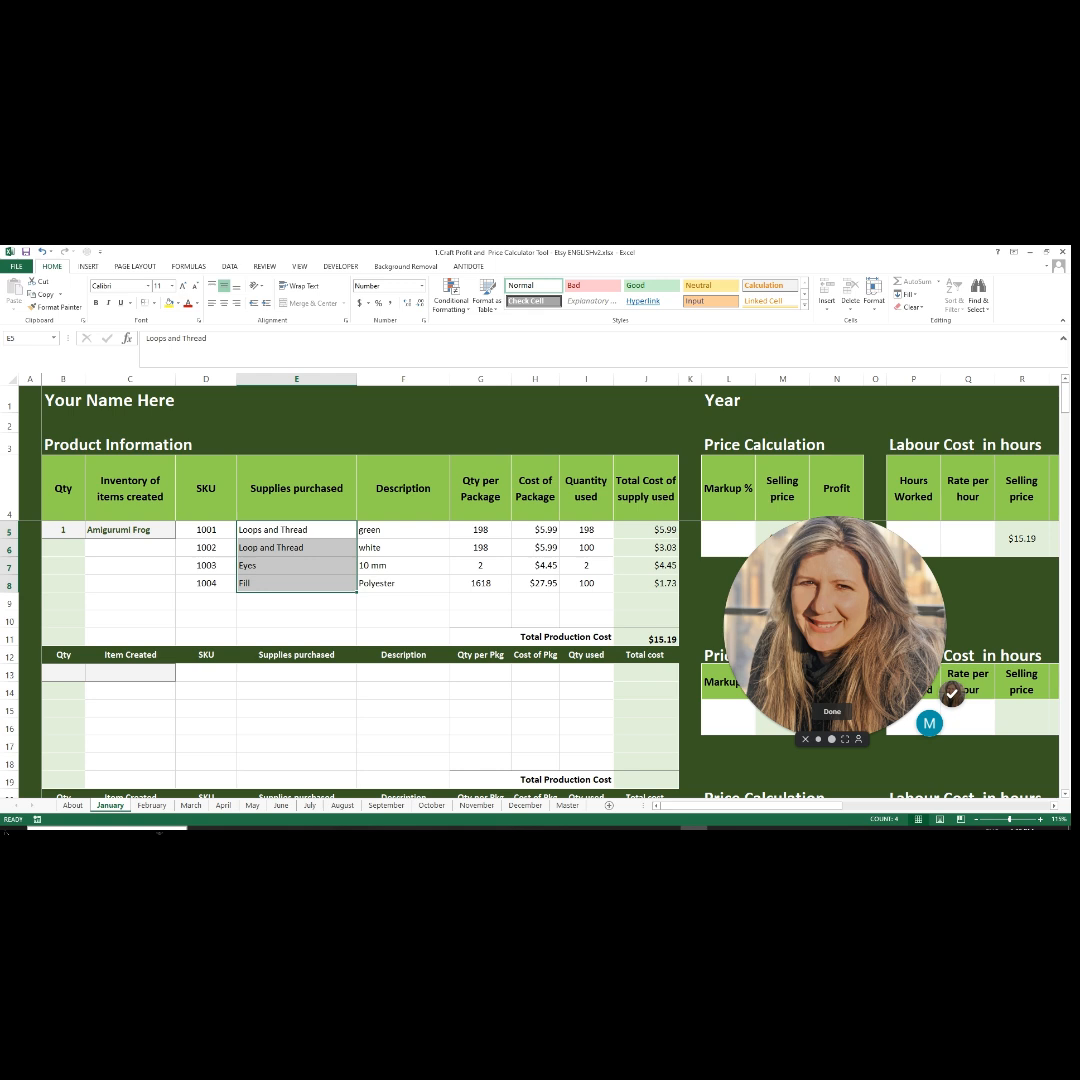
{"action": "left_click_drag", "start_coordinate": [403, 529], "coordinate": [398, 588]}
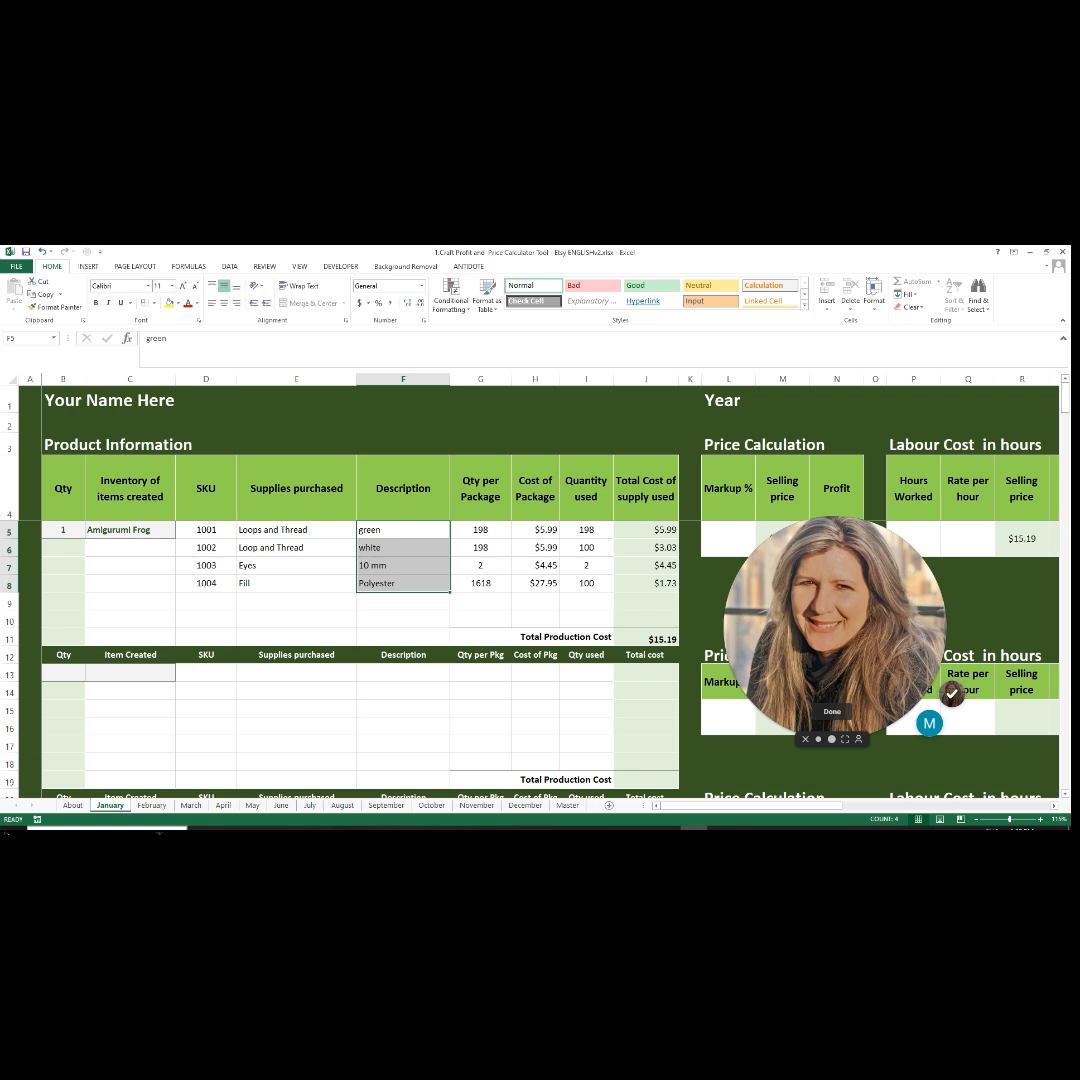
{"action": "left_click_drag", "start_coordinate": [343, 533], "coordinate": [365, 588]}
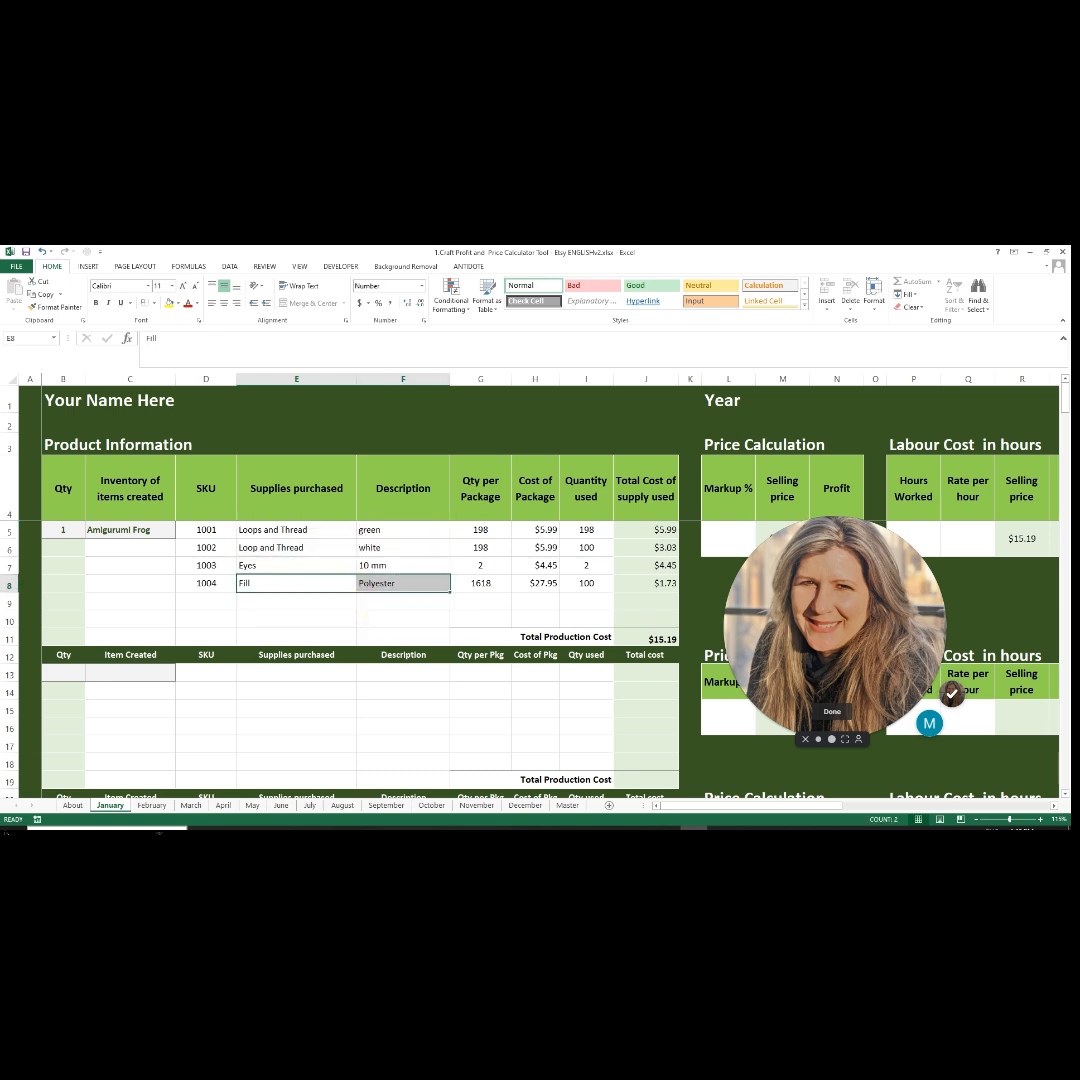
Step: Examine the quantity per package entered for each supply of the Amigurumi Frog
{"action": "left_click", "coordinate": [476, 481]}
{"action": "left_click_drag", "start_coordinate": [480, 530], "coordinate": [482, 583]}
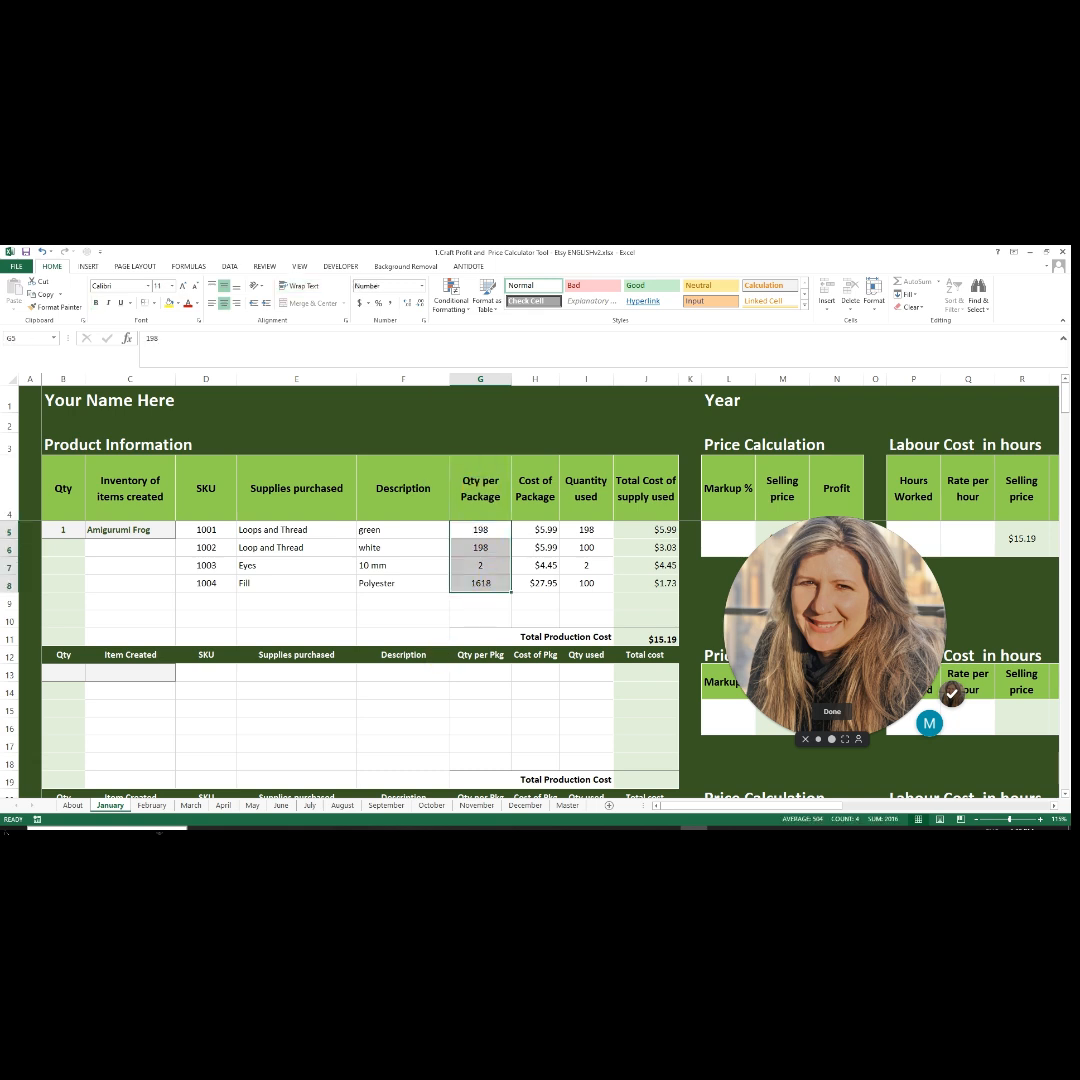
{"action": "left_click", "coordinate": [482, 530]}
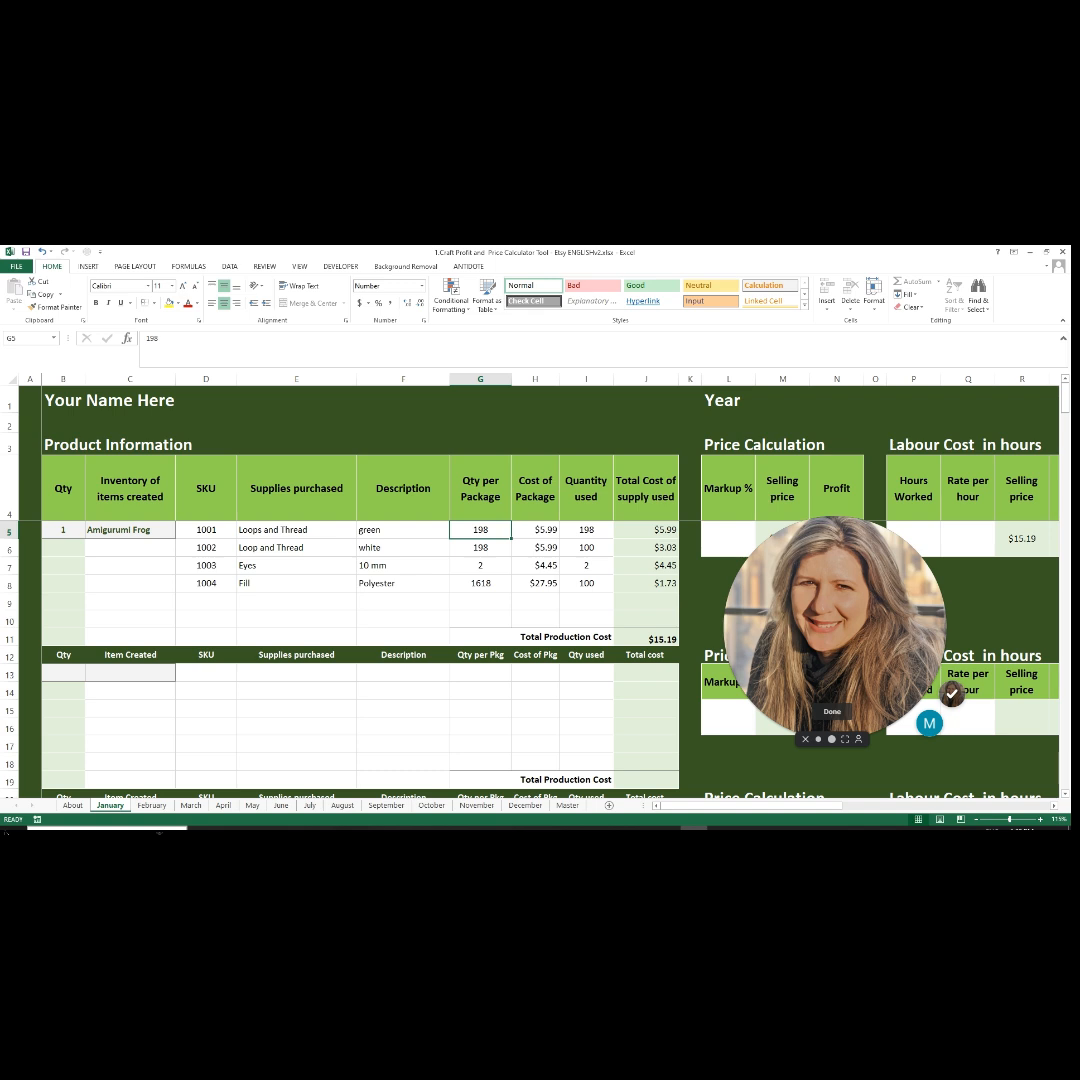
{"action": "left_click", "coordinate": [490, 549]}
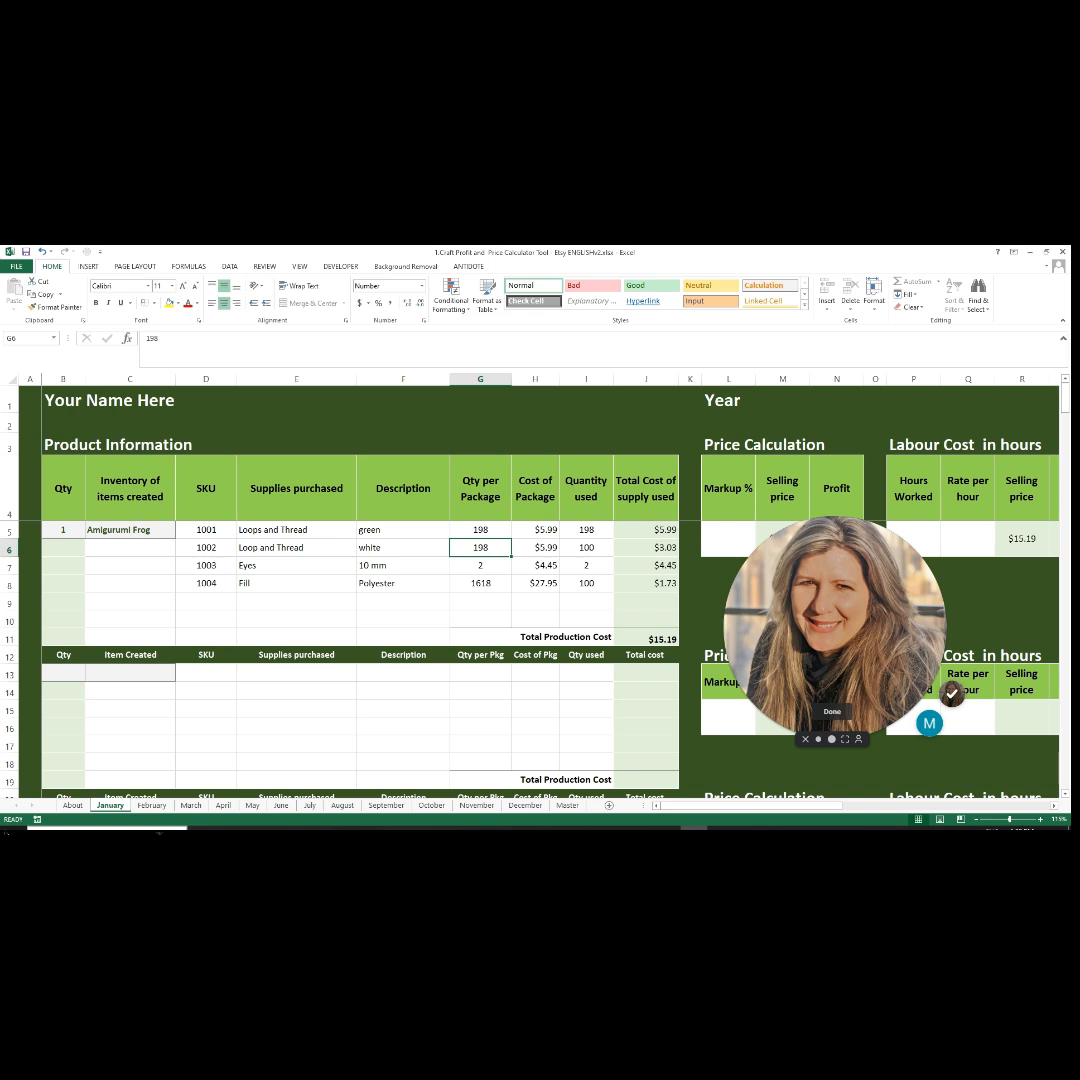
{"action": "left_click", "coordinate": [482, 567]}
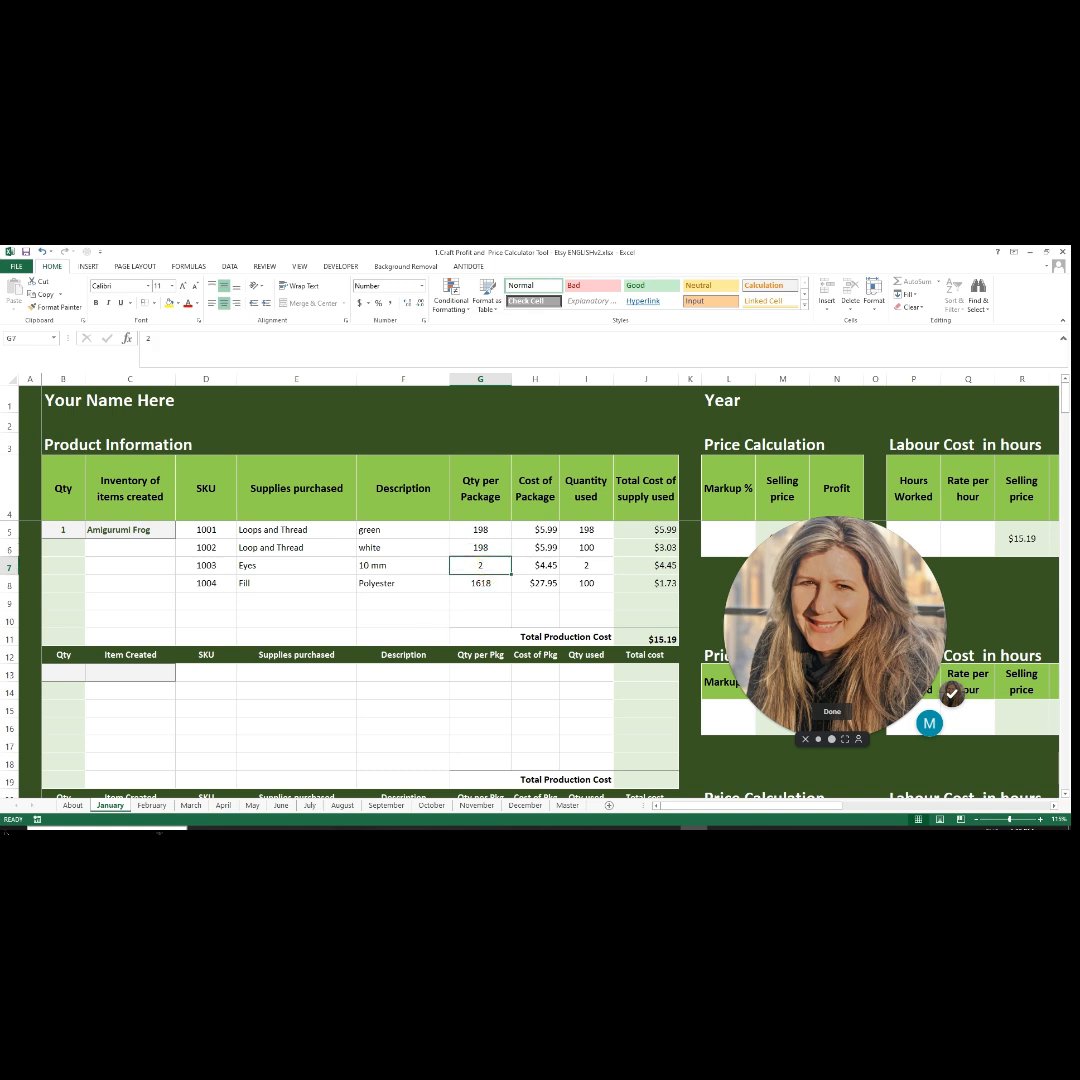
Step: Examine the package cost entered for each supply of the Amigurumi Frog
{"action": "left_click", "coordinate": [537, 498]}
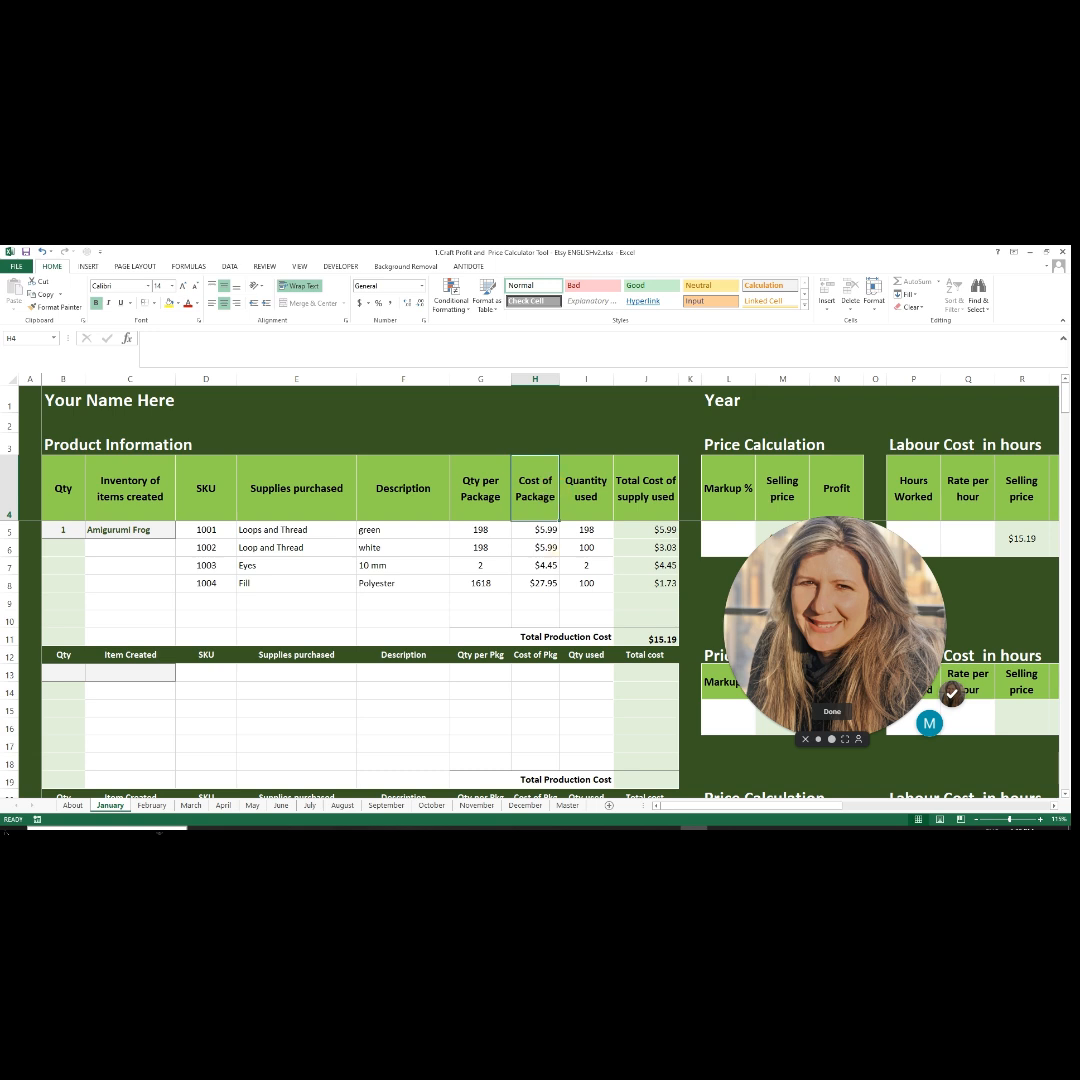
{"action": "left_click_drag", "start_coordinate": [535, 530], "coordinate": [543, 588]}
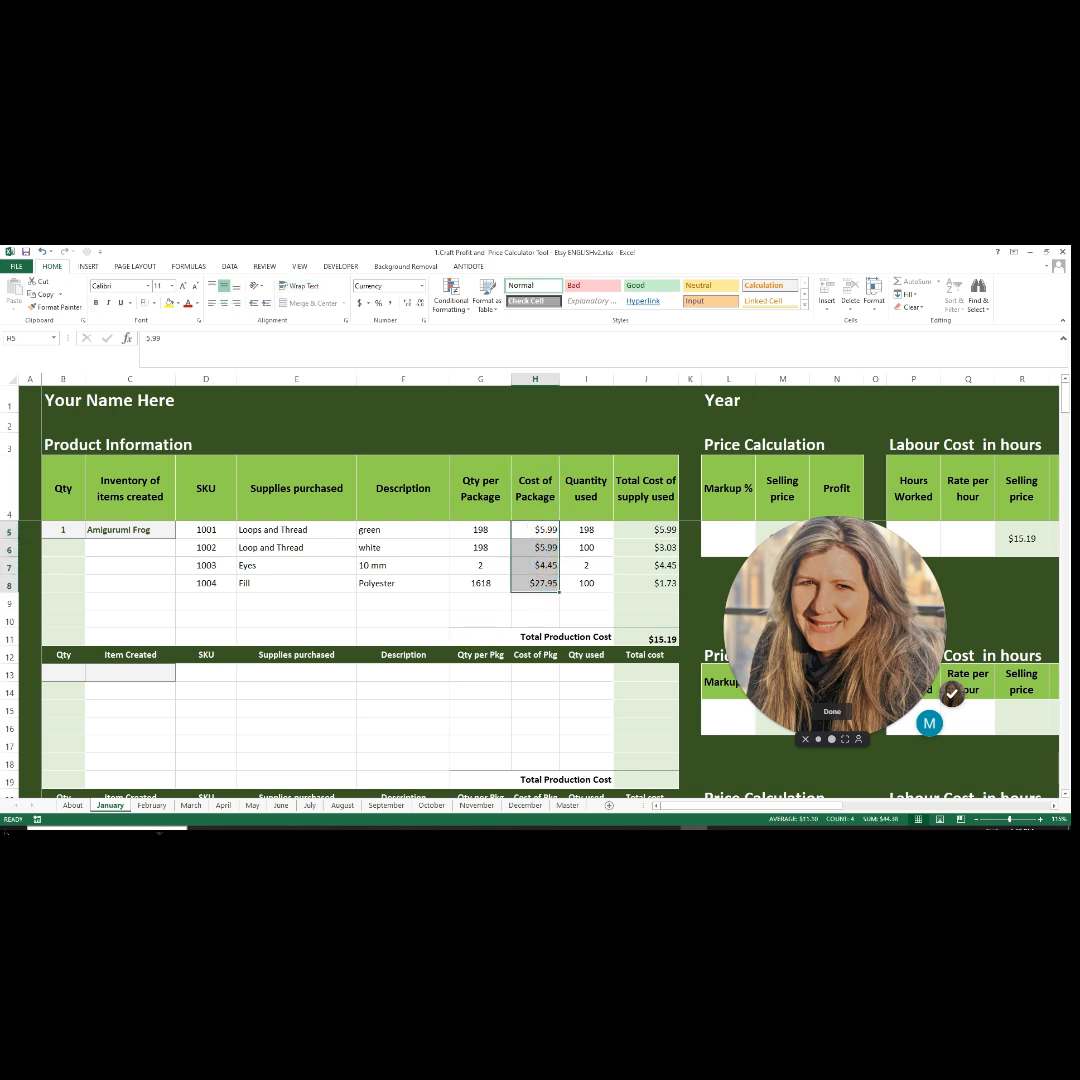
{"action": "left_click", "coordinate": [541, 529]}
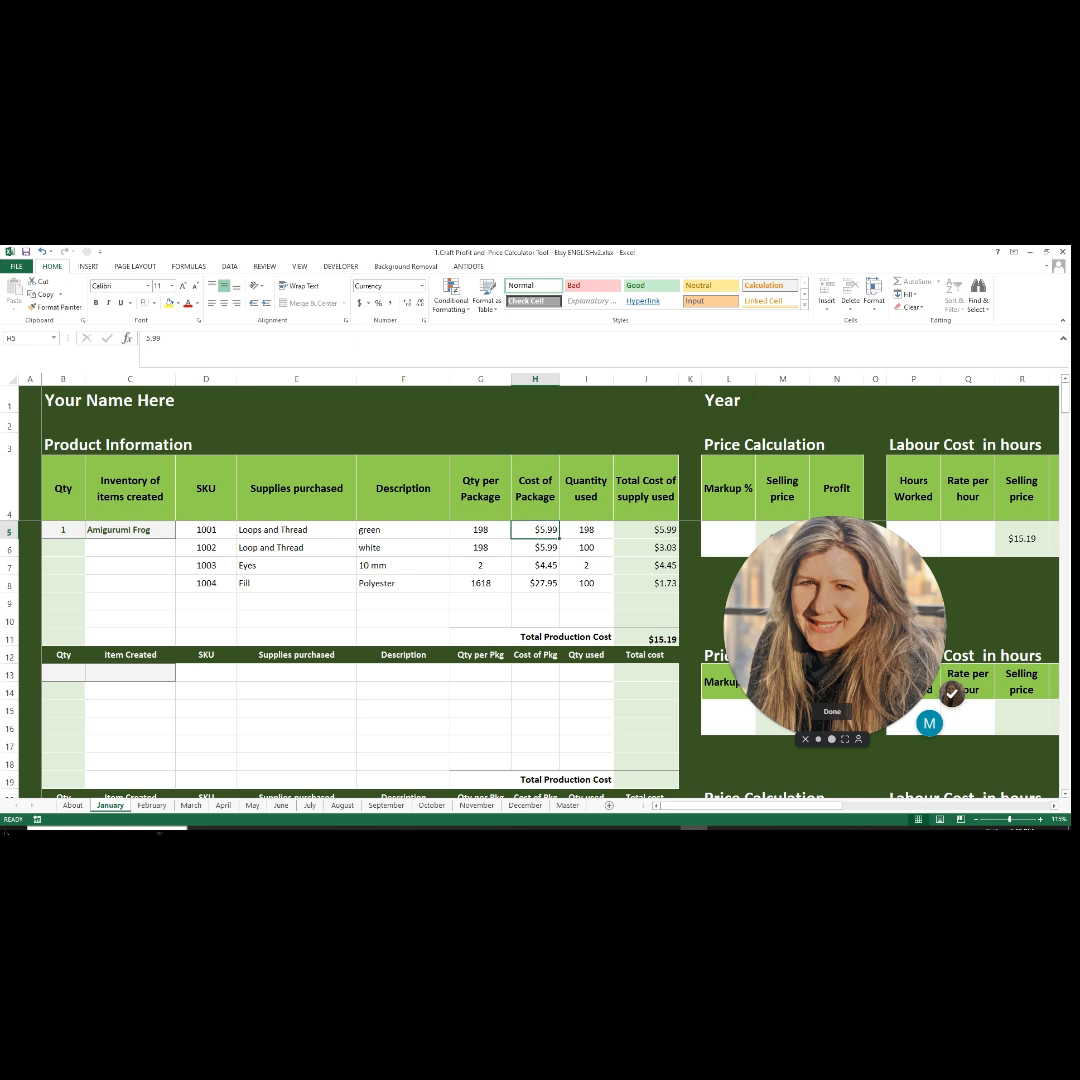
{"action": "left_click", "coordinate": [542, 565]}
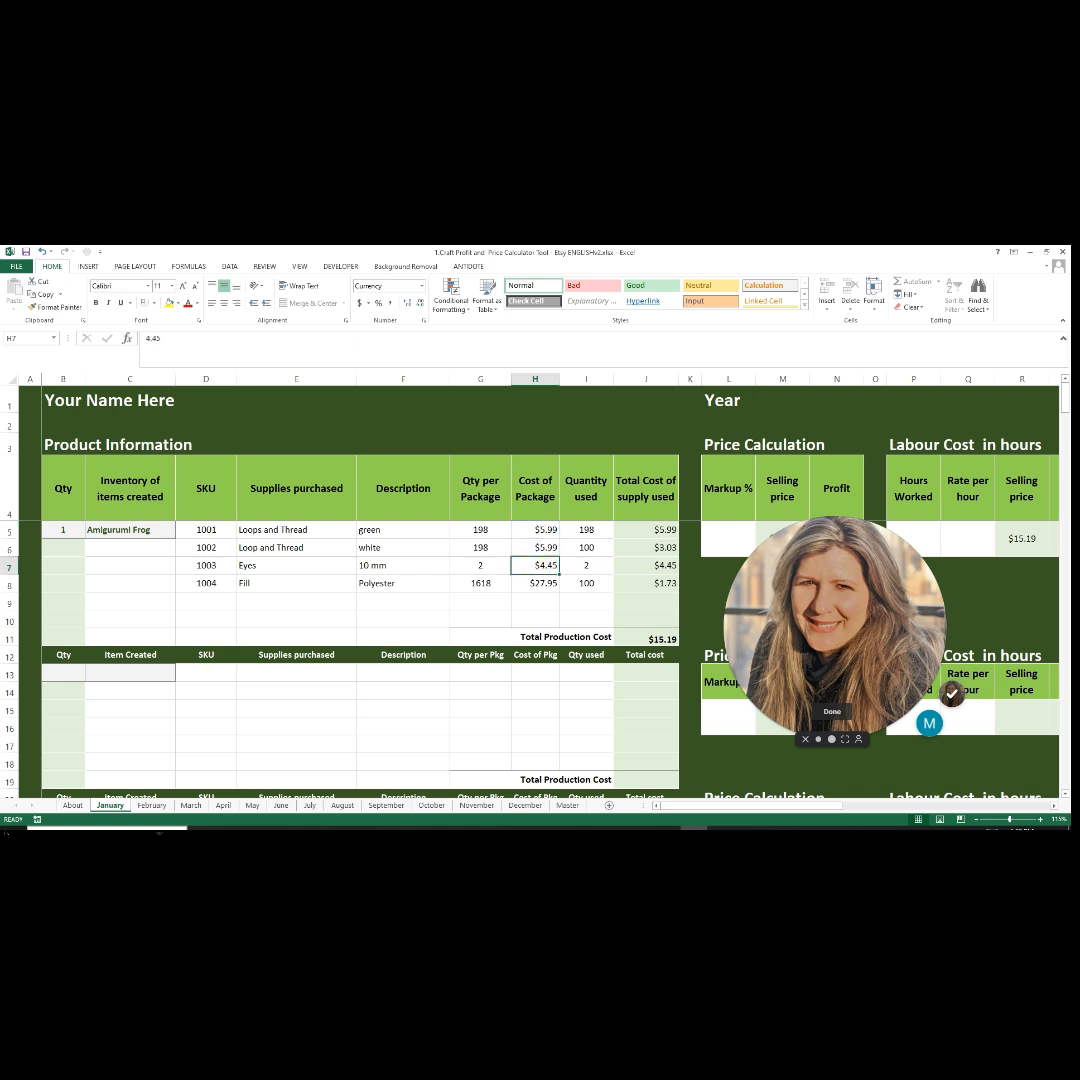
{"action": "left_click", "coordinate": [540, 583]}
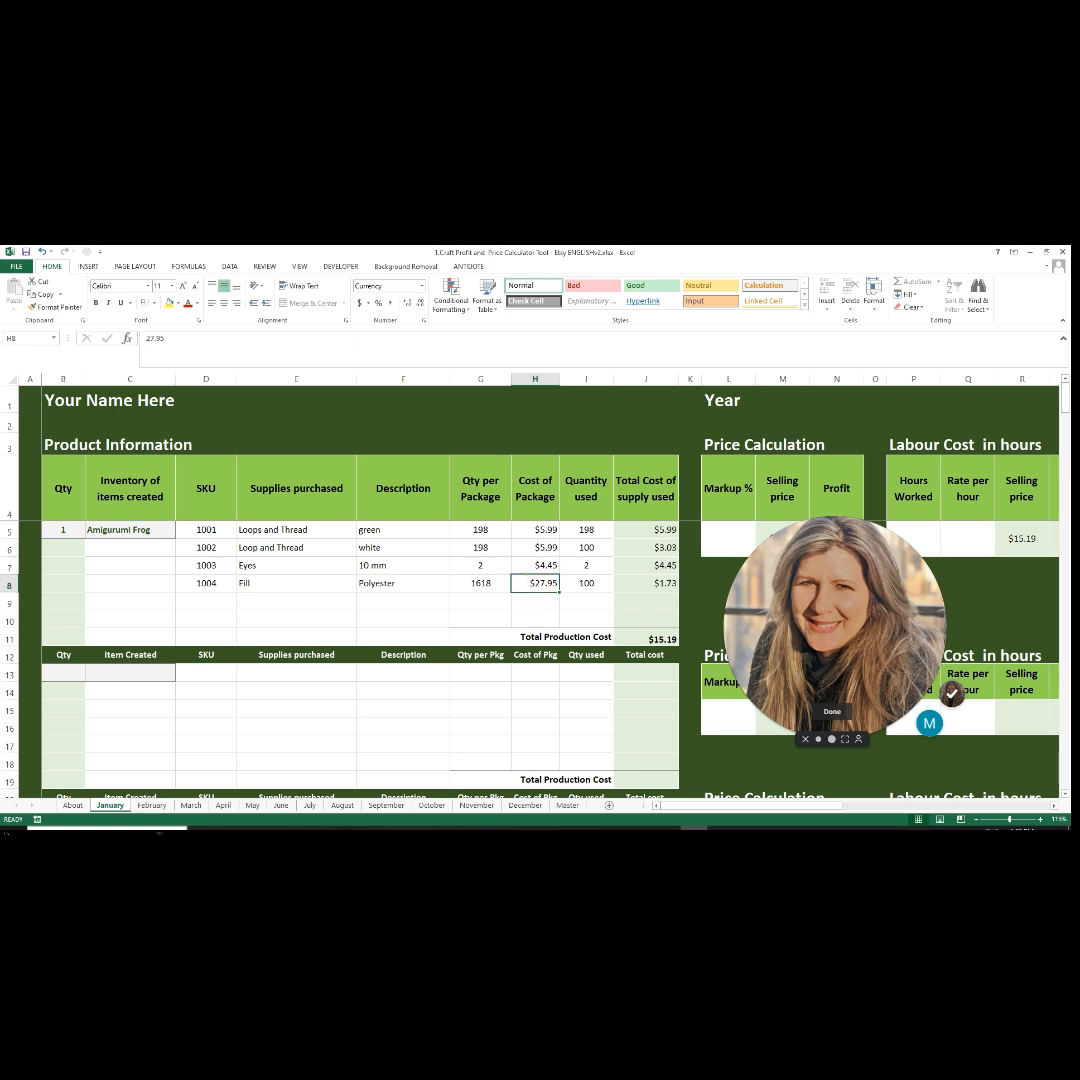
Step: Examine the quantity used of each supply in the Amigurumi Frog example
{"action": "left_click", "coordinate": [593, 486]}
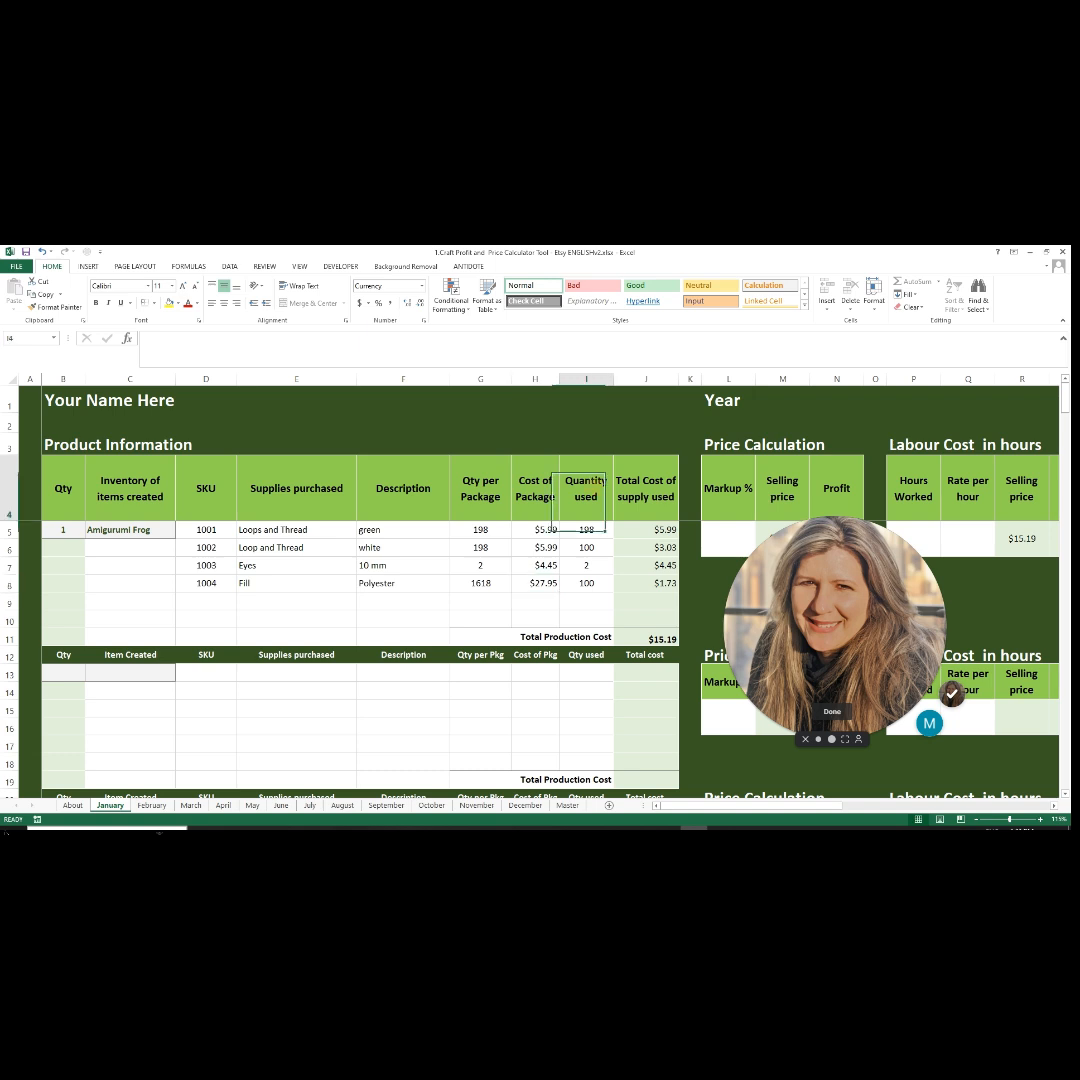
{"action": "left_click_drag", "start_coordinate": [586, 530], "coordinate": [586, 583]}
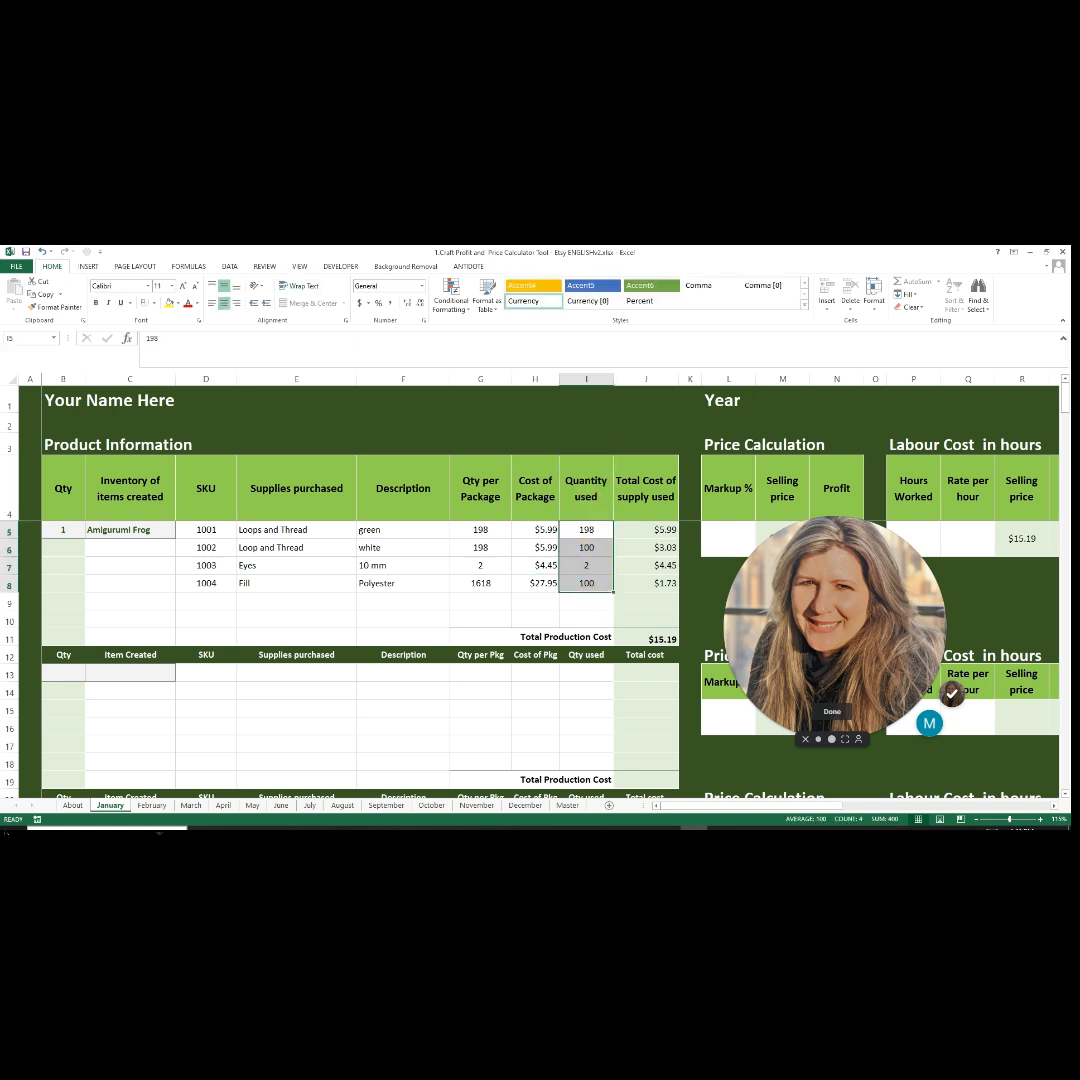
{"action": "left_click", "coordinate": [587, 529]}
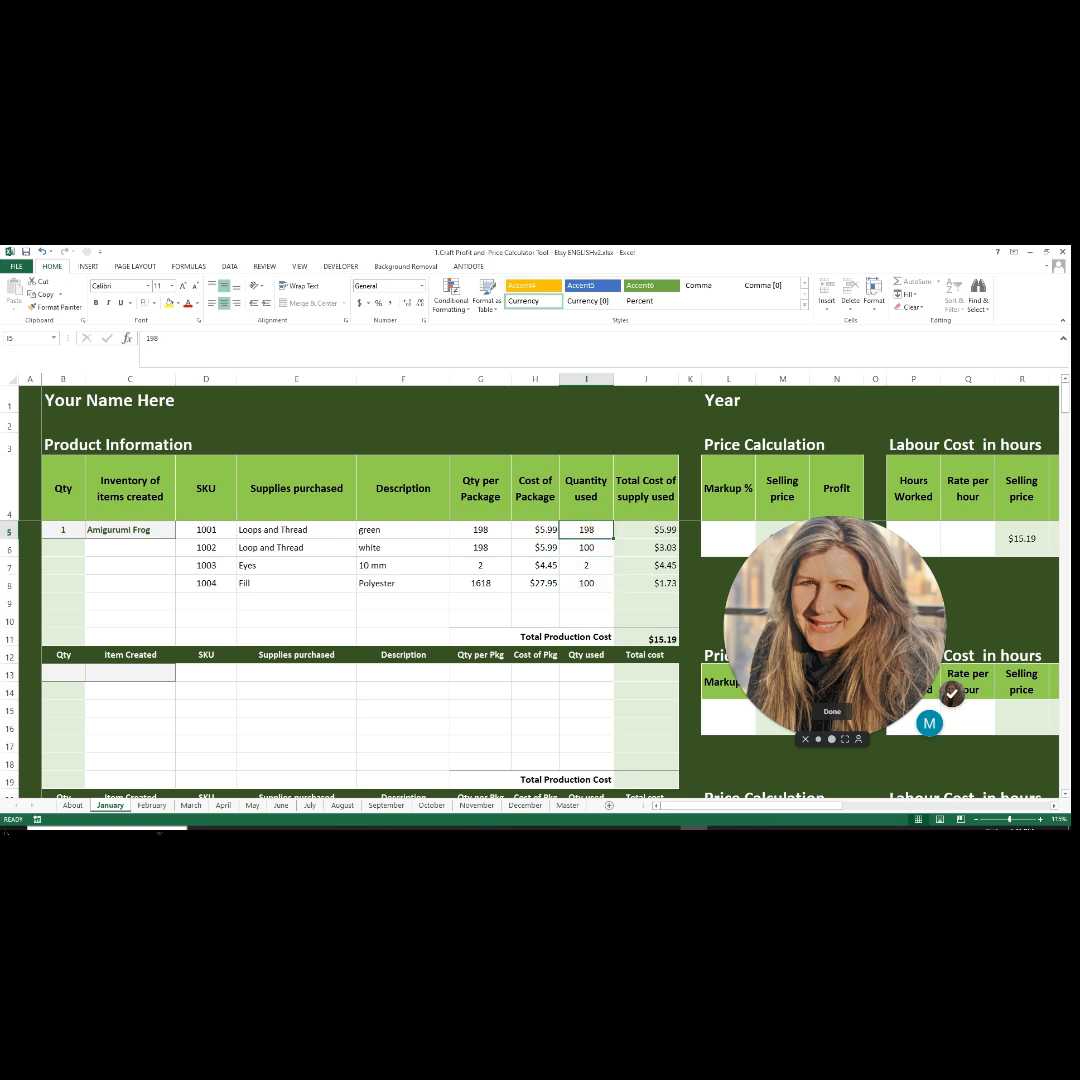
{"action": "left_click", "coordinate": [586, 547]}
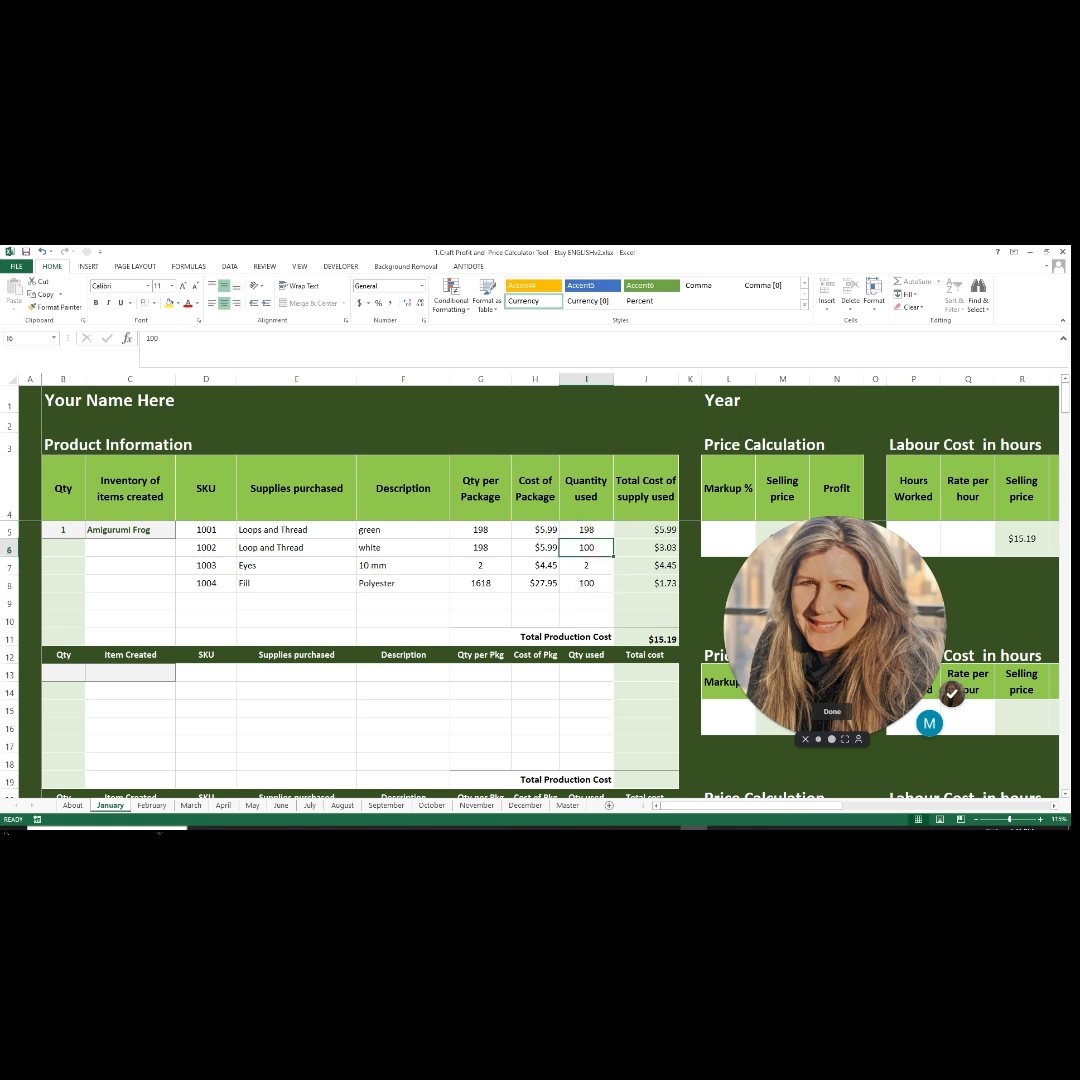
{"action": "left_click", "coordinate": [586, 565]}
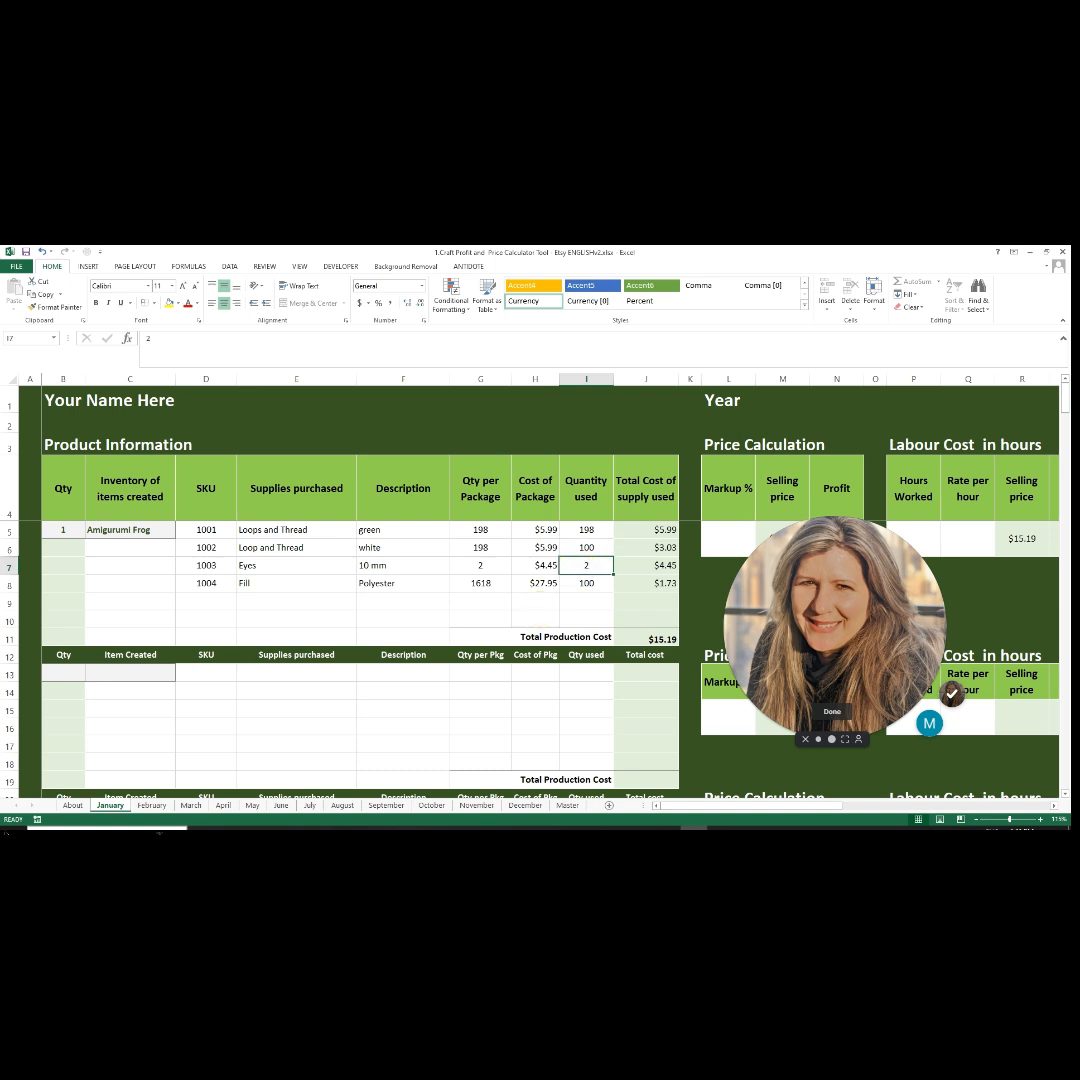
Step: Look over the empty rows 9 and 10 reserved for additional supplies in the Amigurumi Frog section
{"action": "left_click_drag", "start_coordinate": [205, 601], "coordinate": [596, 601]}
{"action": "left_click_drag", "start_coordinate": [205, 619], "coordinate": [598, 619]}
{"action": "left_click", "coordinate": [586, 601]}
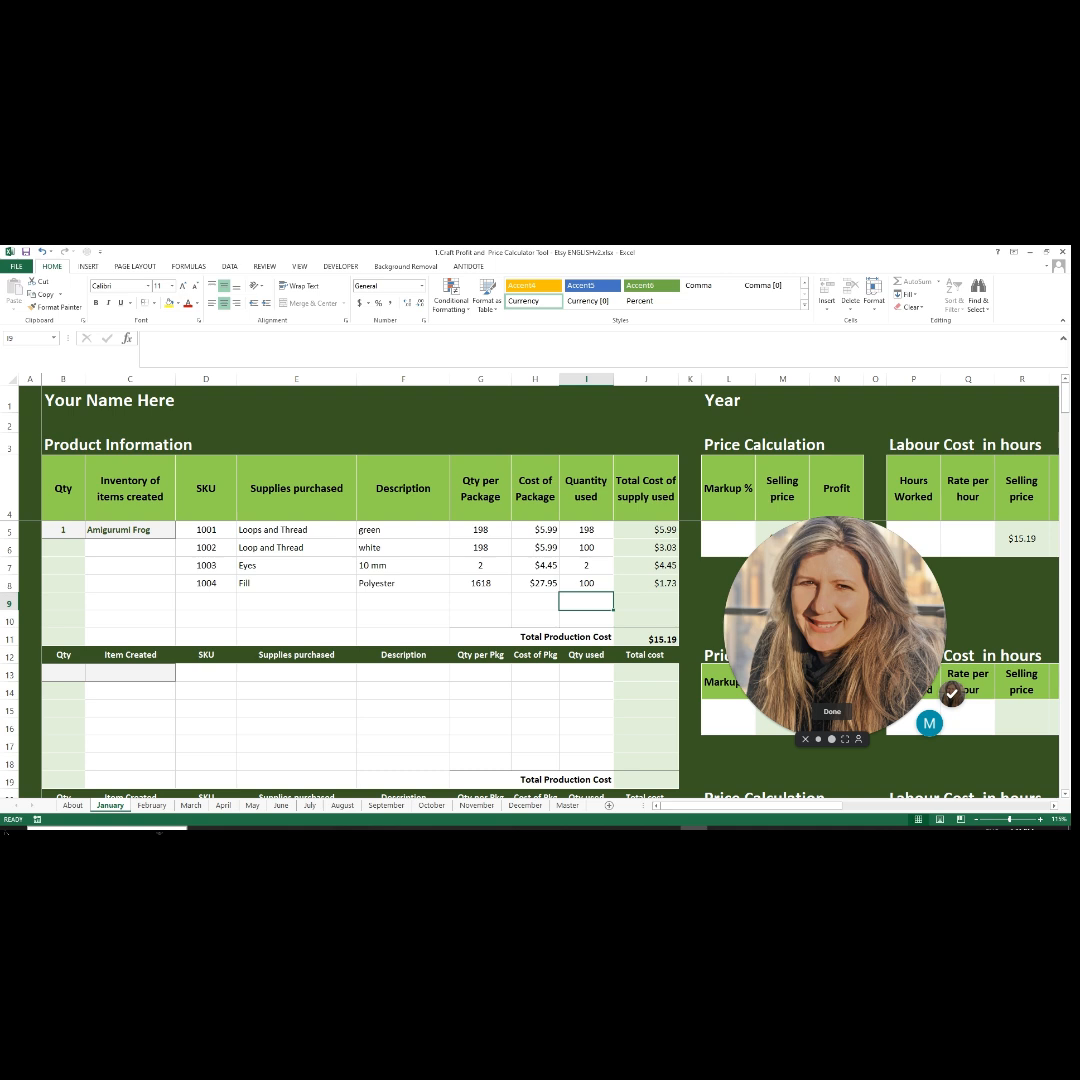
Step: Set the quantity used of the green Loops and Thread to 300 and check its total supply cost
{"action": "left_click", "coordinate": [487, 530]}
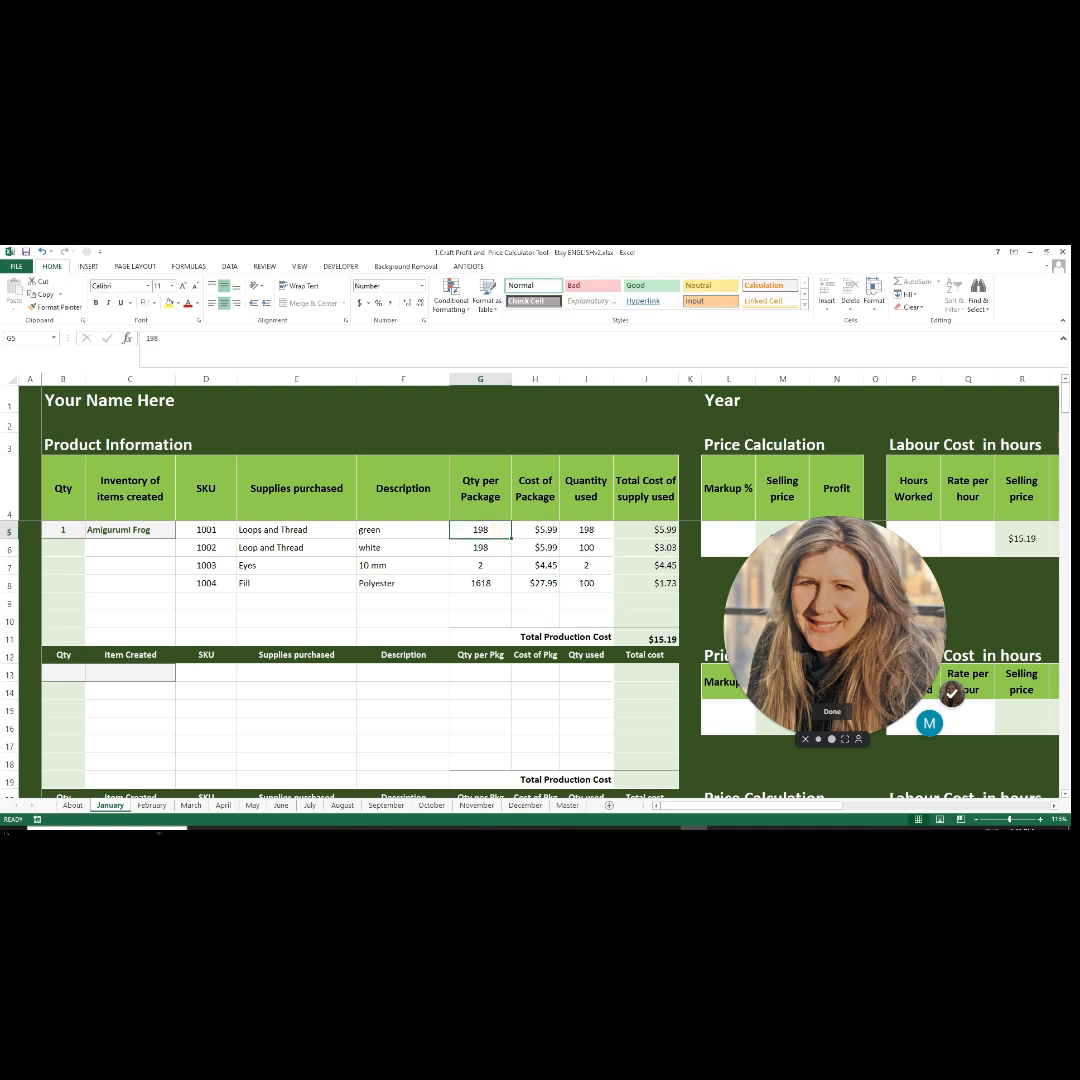
{"action": "left_click", "coordinate": [545, 531]}
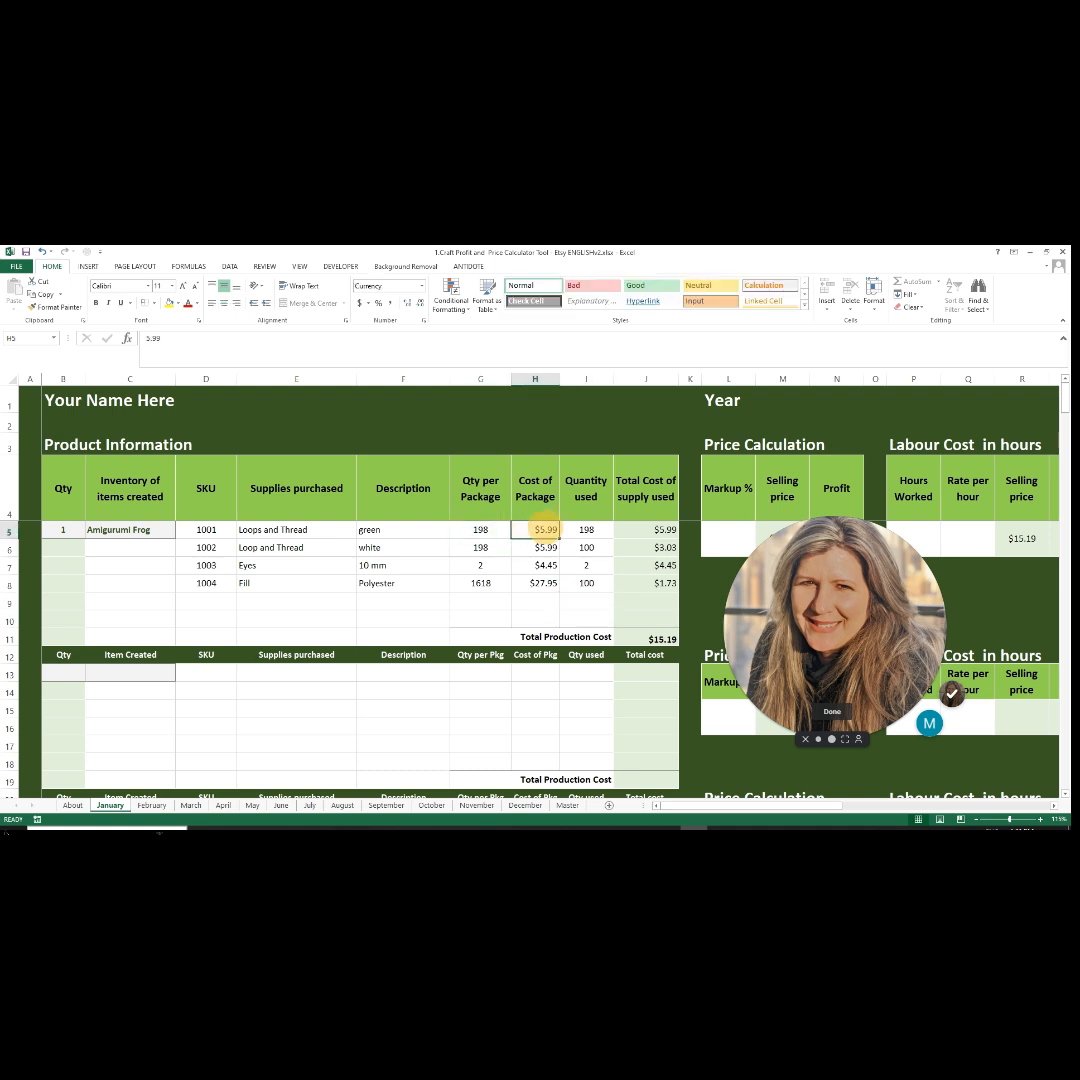
{"action": "left_click", "coordinate": [599, 533]}
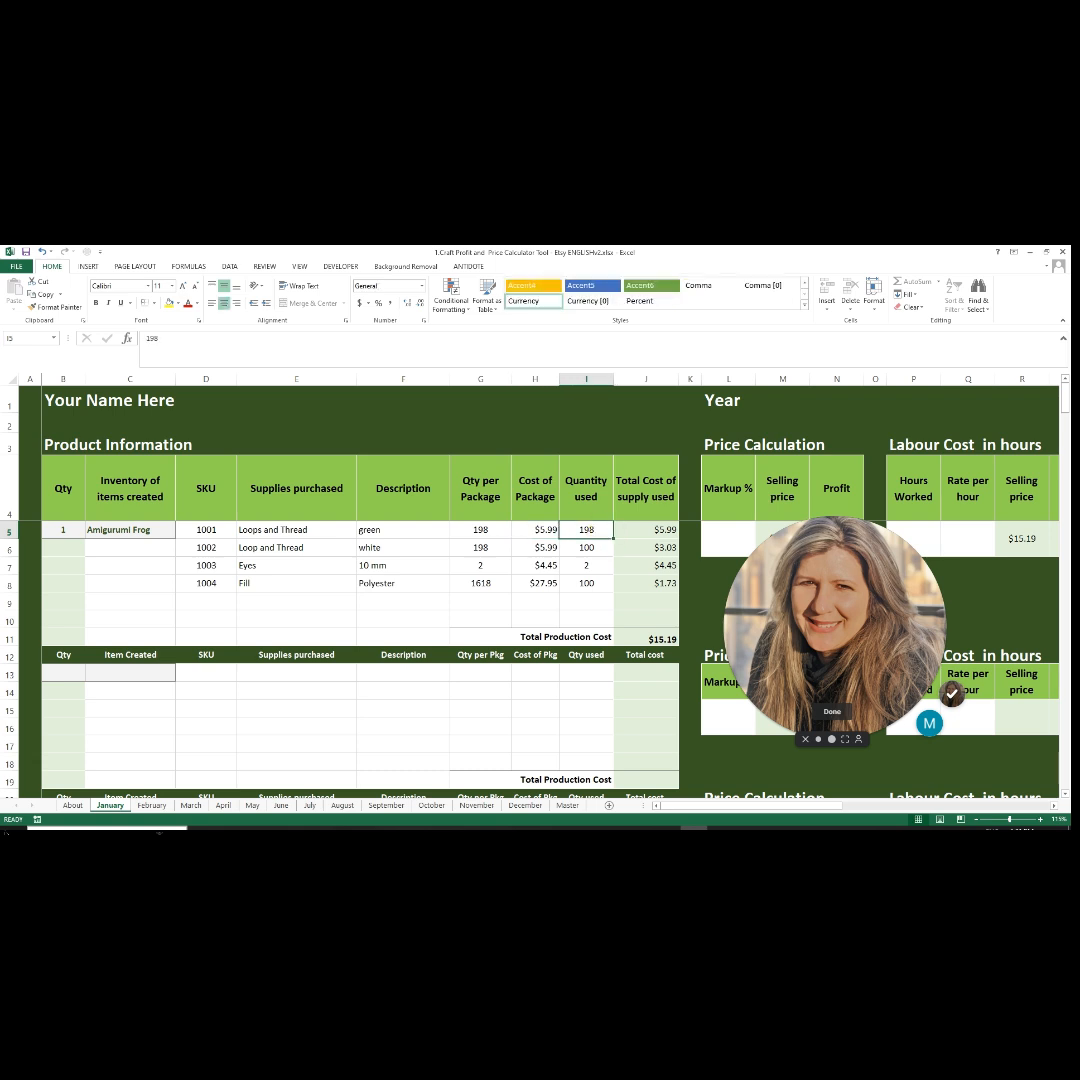
{"action": "type", "text": "300"}
{"action": "key", "text": "Return"}
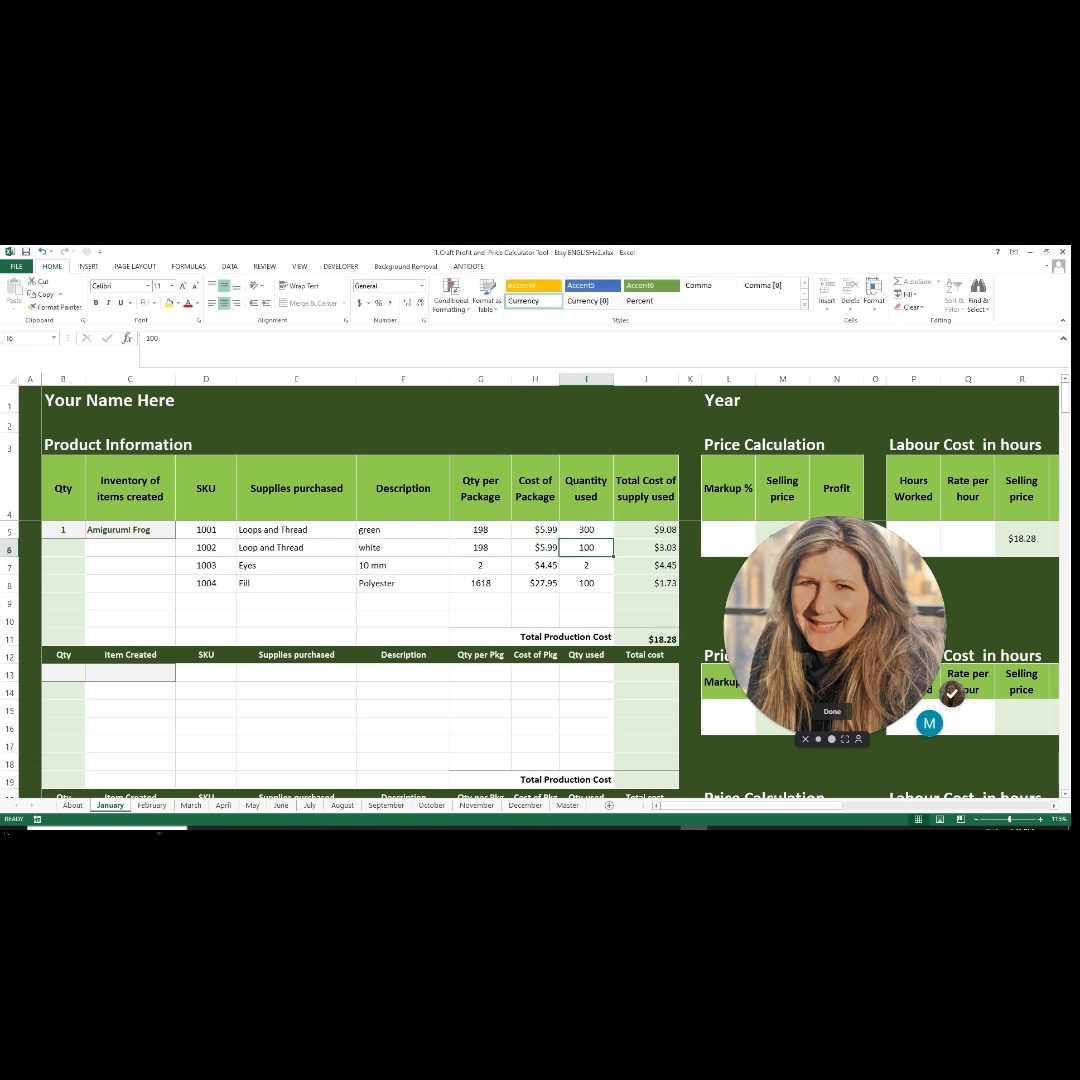
{"action": "left_click", "coordinate": [667, 530]}
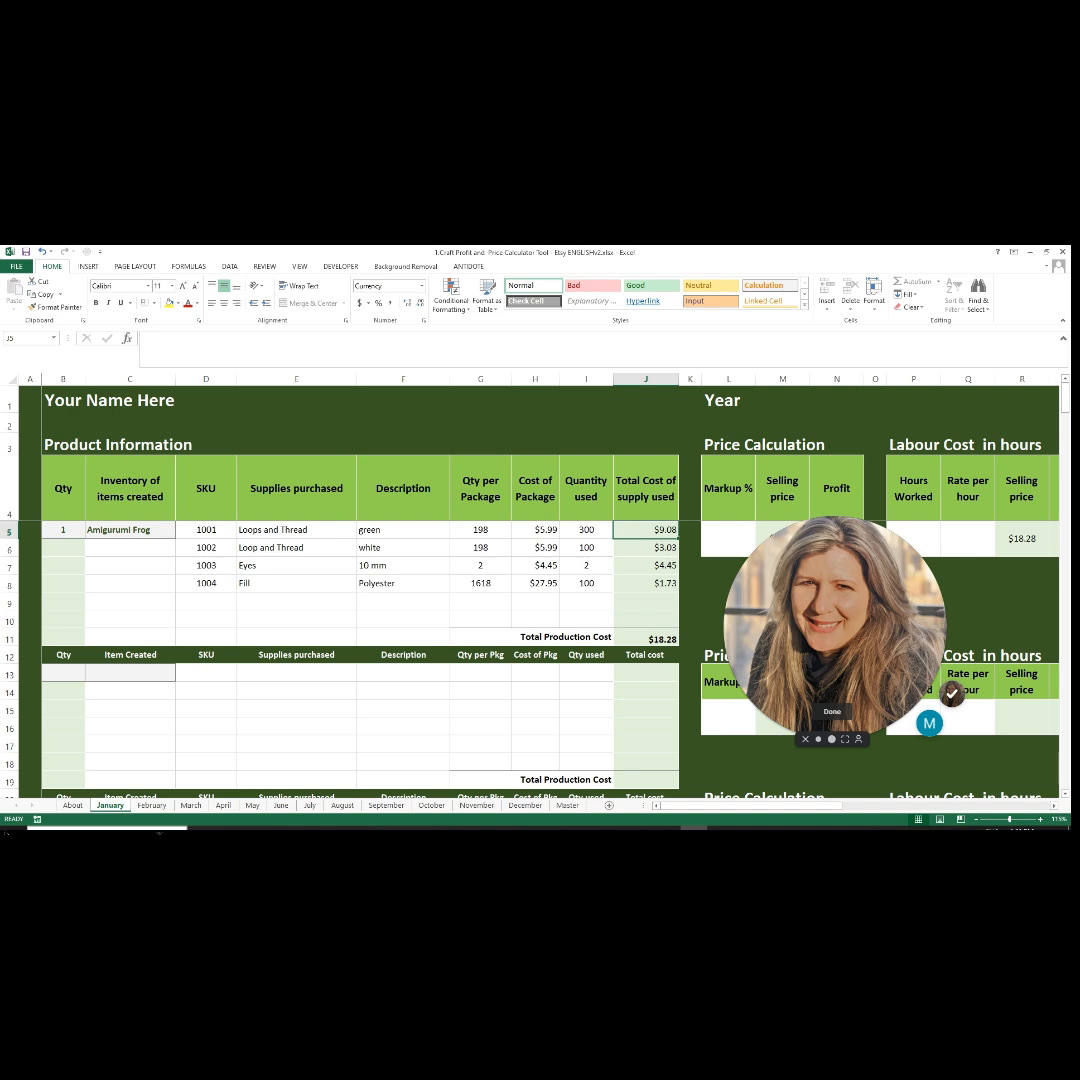
Step: Restore the quantity used of the green Loops and Thread to 198
{"action": "left_click", "coordinate": [602, 536]}
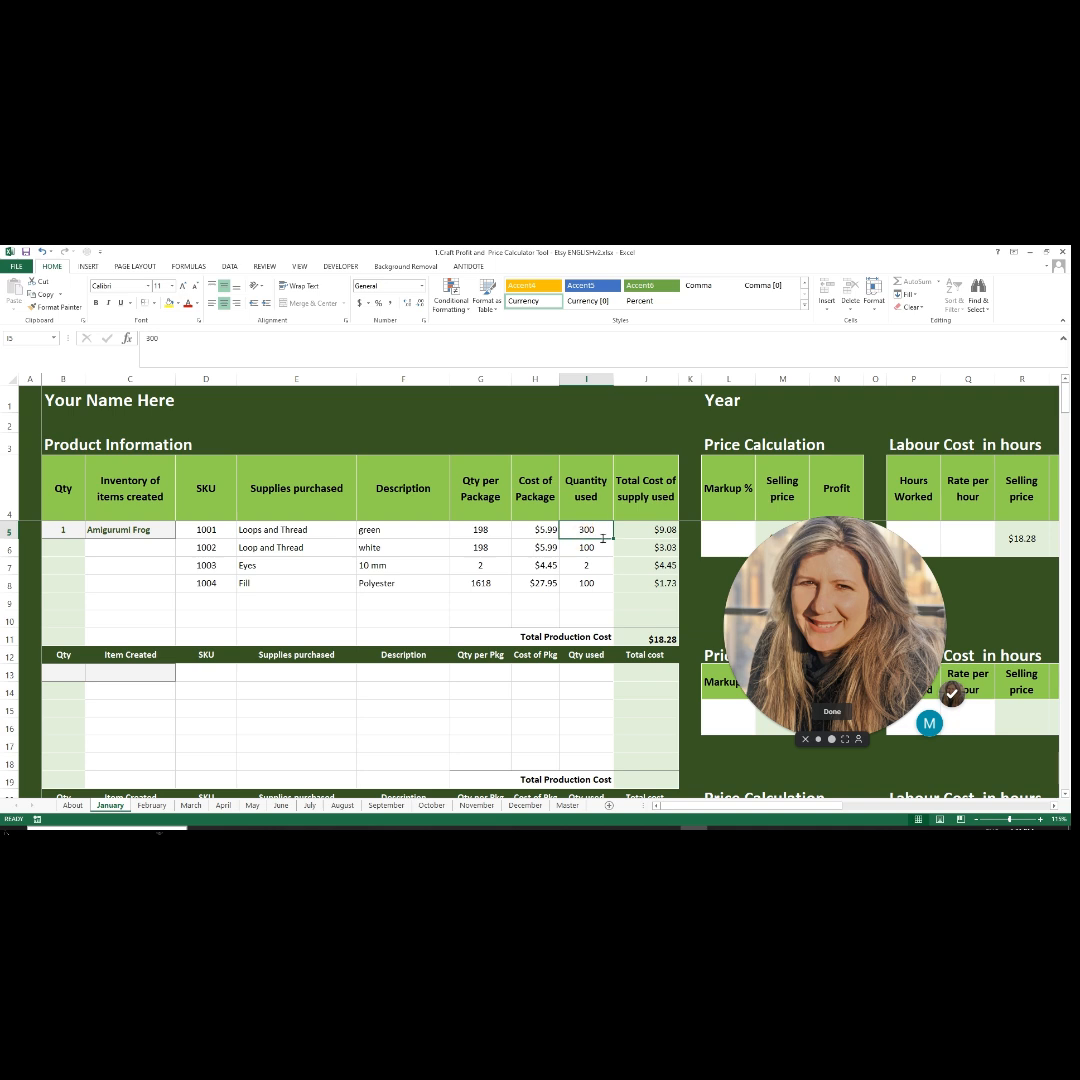
{"action": "type", "text": "198"}
{"action": "key", "text": "Return"}
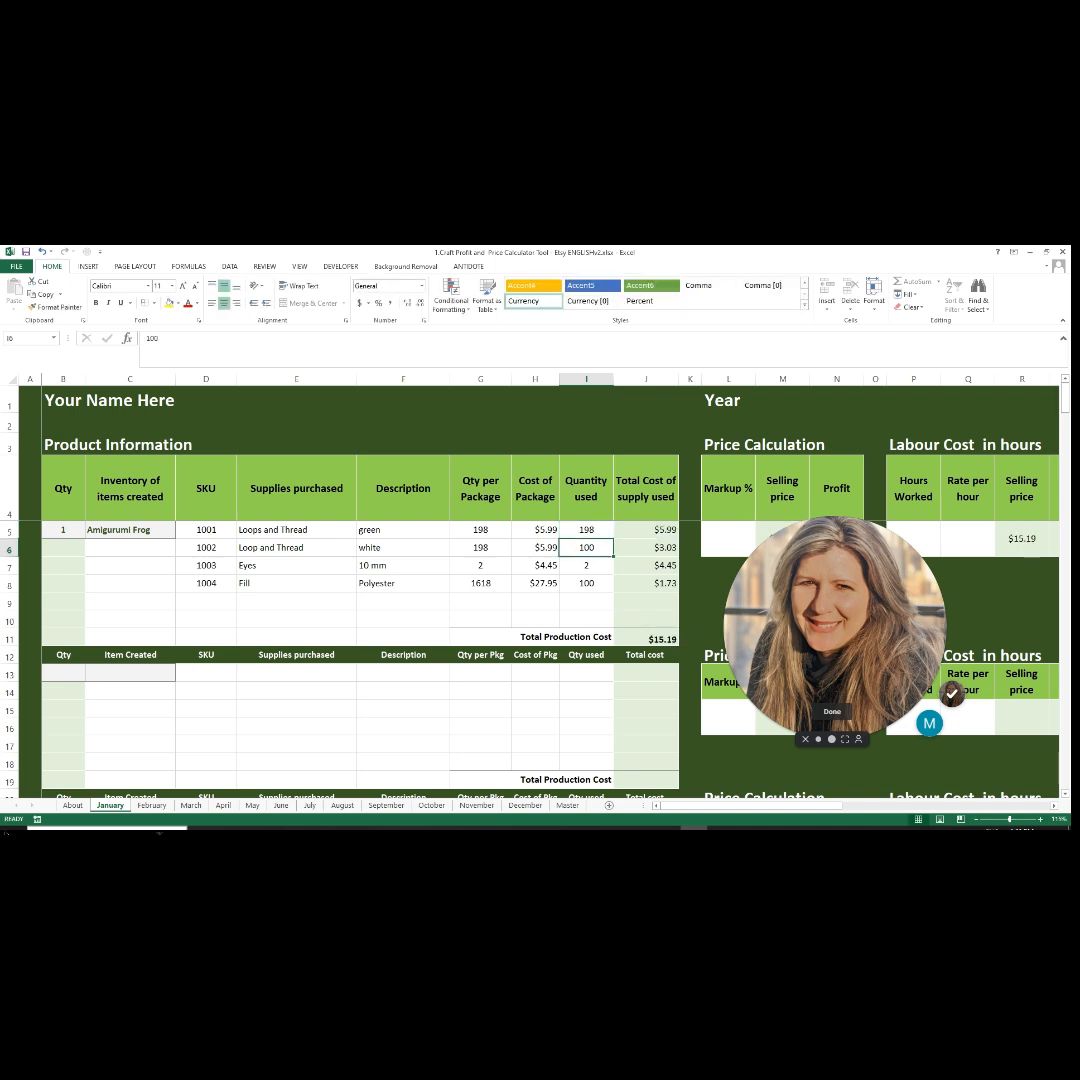
Step: Review the total cost of each supply used and the total production cost of the Amigurumi Frog
{"action": "left_click", "coordinate": [646, 488]}
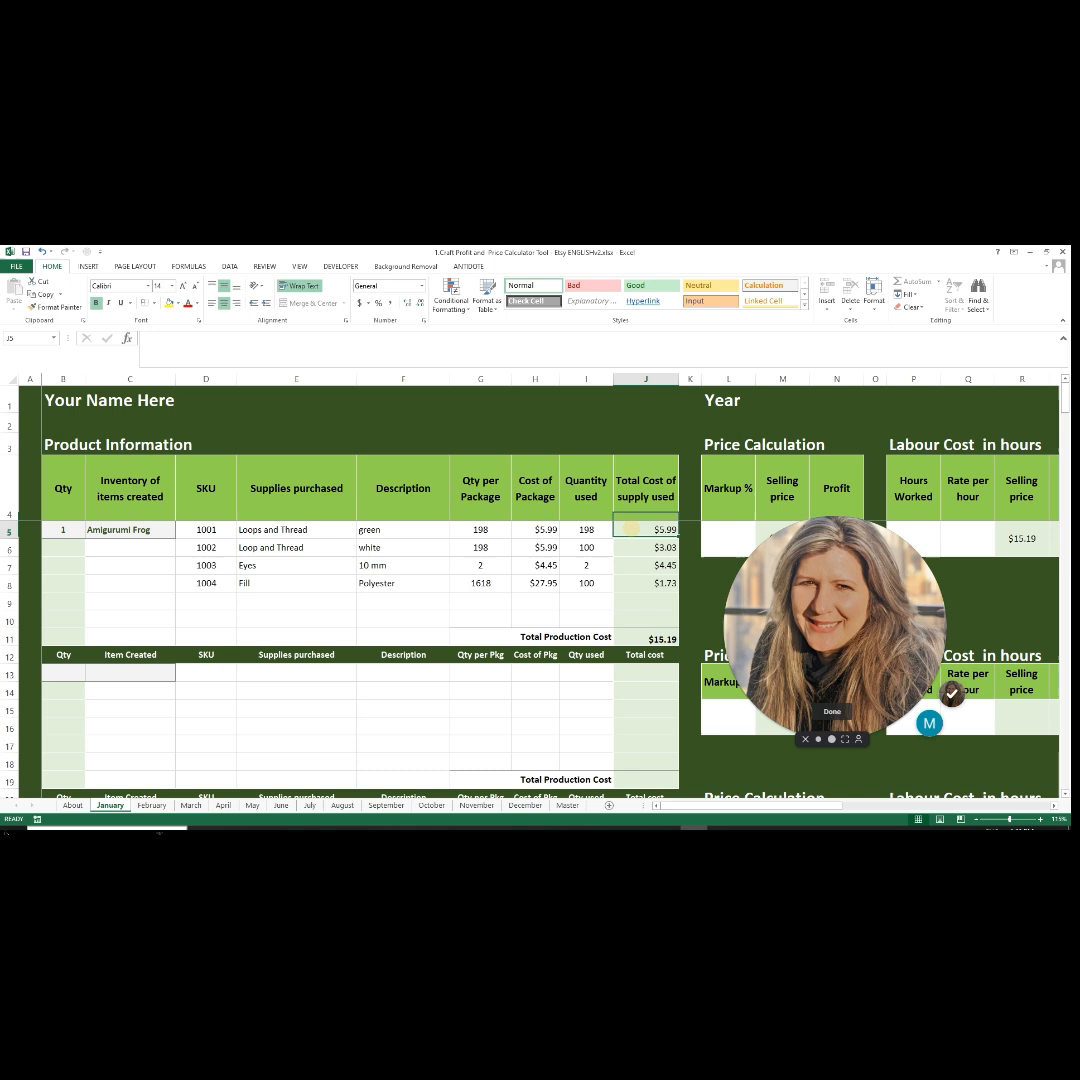
{"action": "left_click_drag", "start_coordinate": [646, 530], "coordinate": [640, 620]}
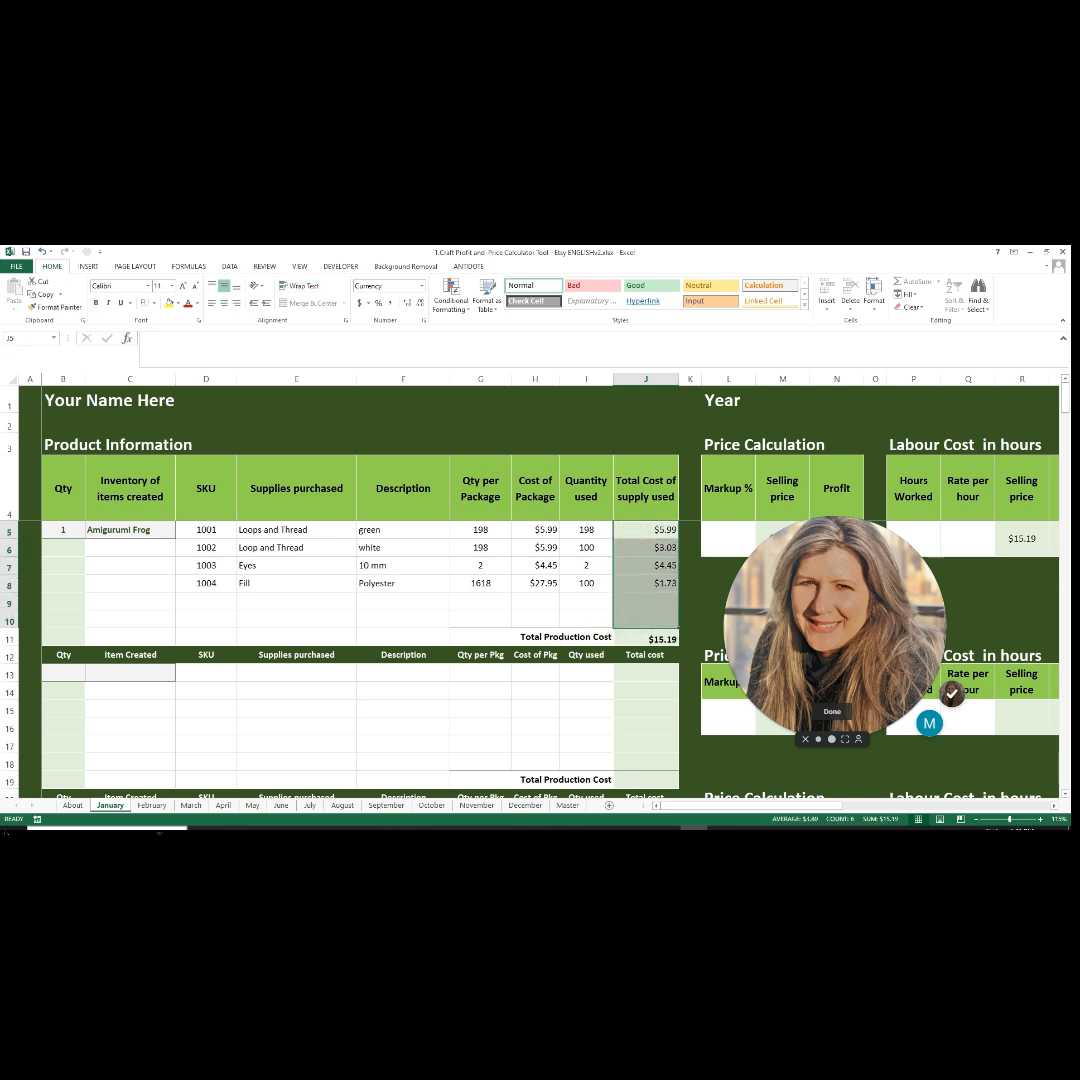
{"action": "left_click", "coordinate": [637, 638]}
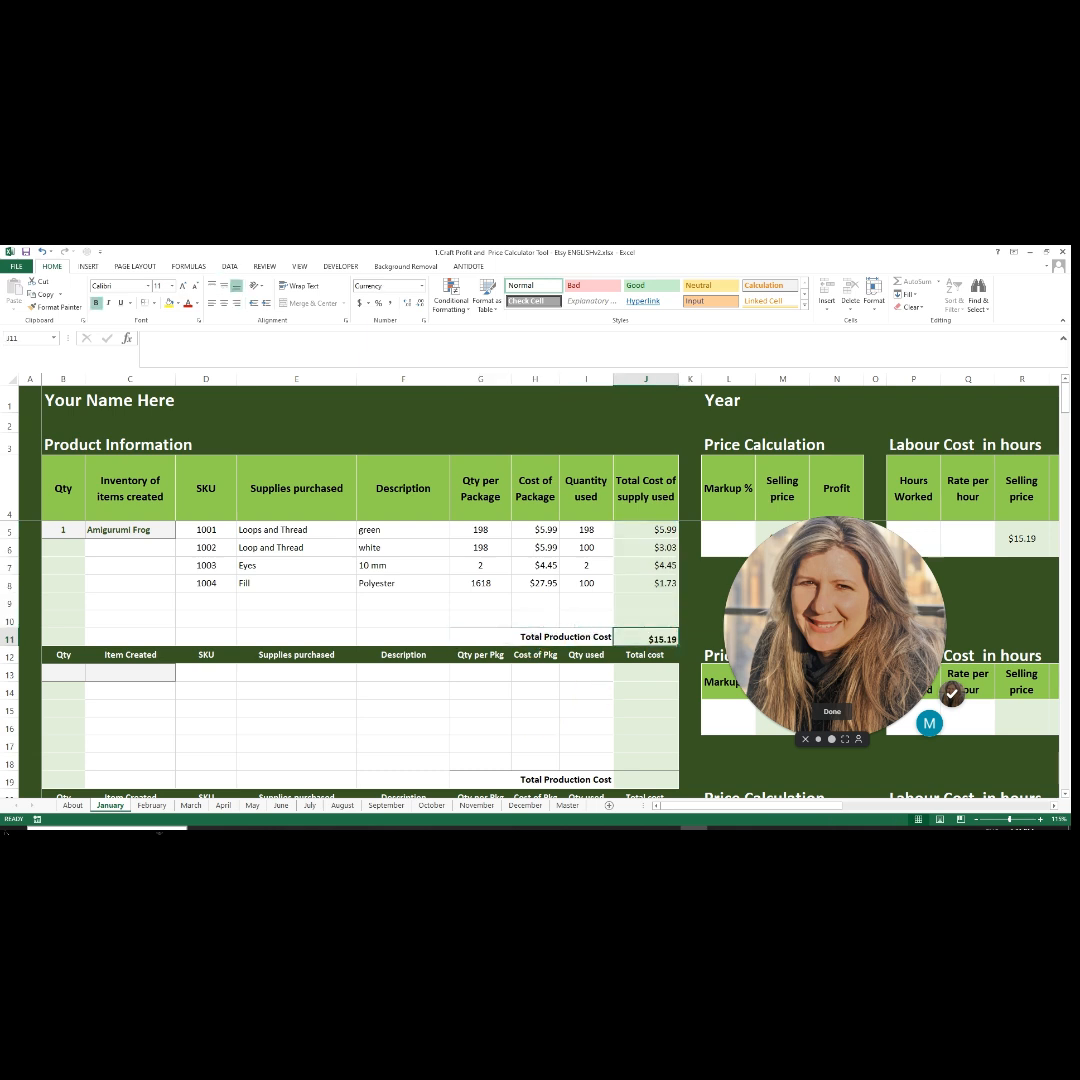
Step: Set the Amigurumi Frog's item quantity to 2 and check its total production cost
{"action": "left_click", "coordinate": [63, 530]}
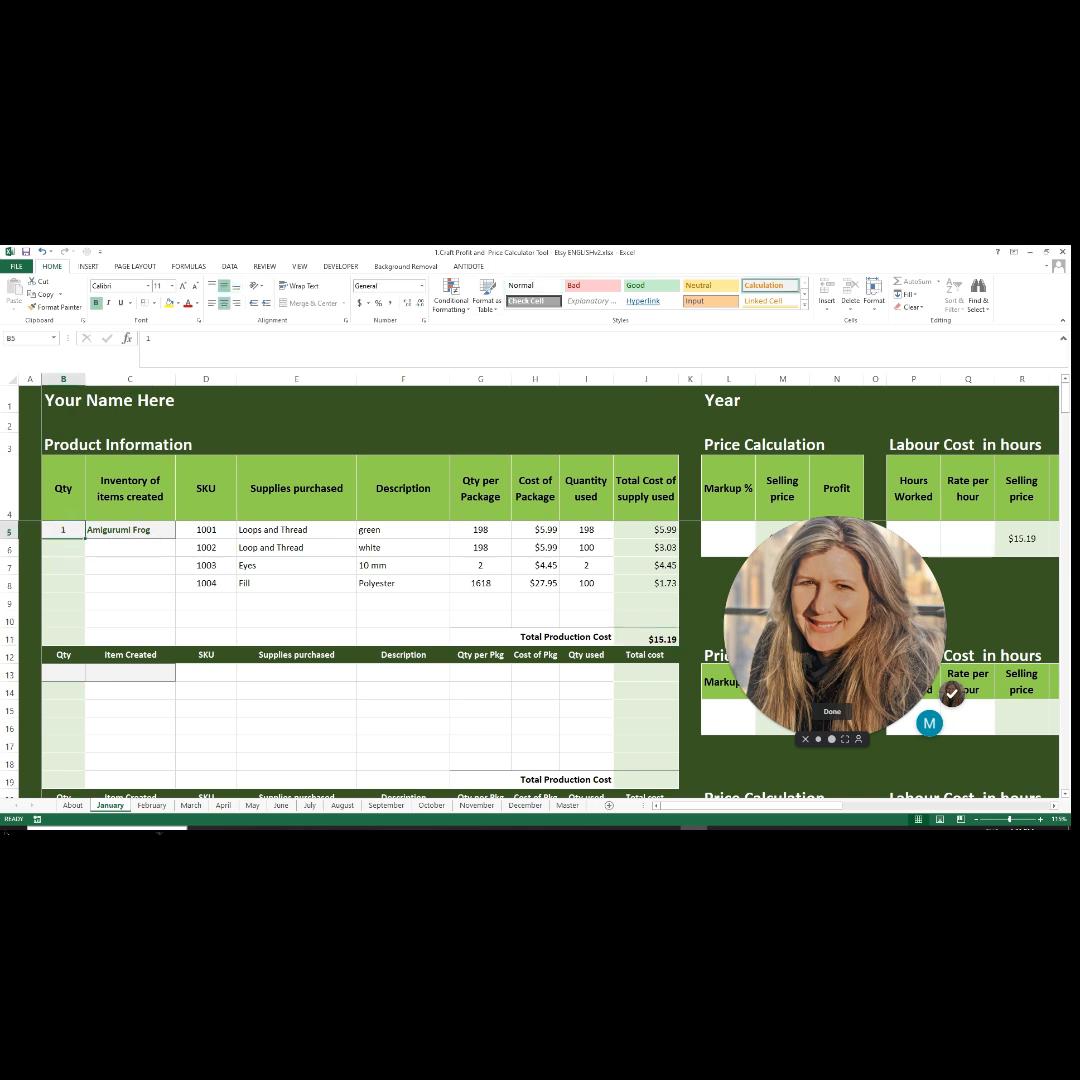
{"action": "type", "text": "2"}
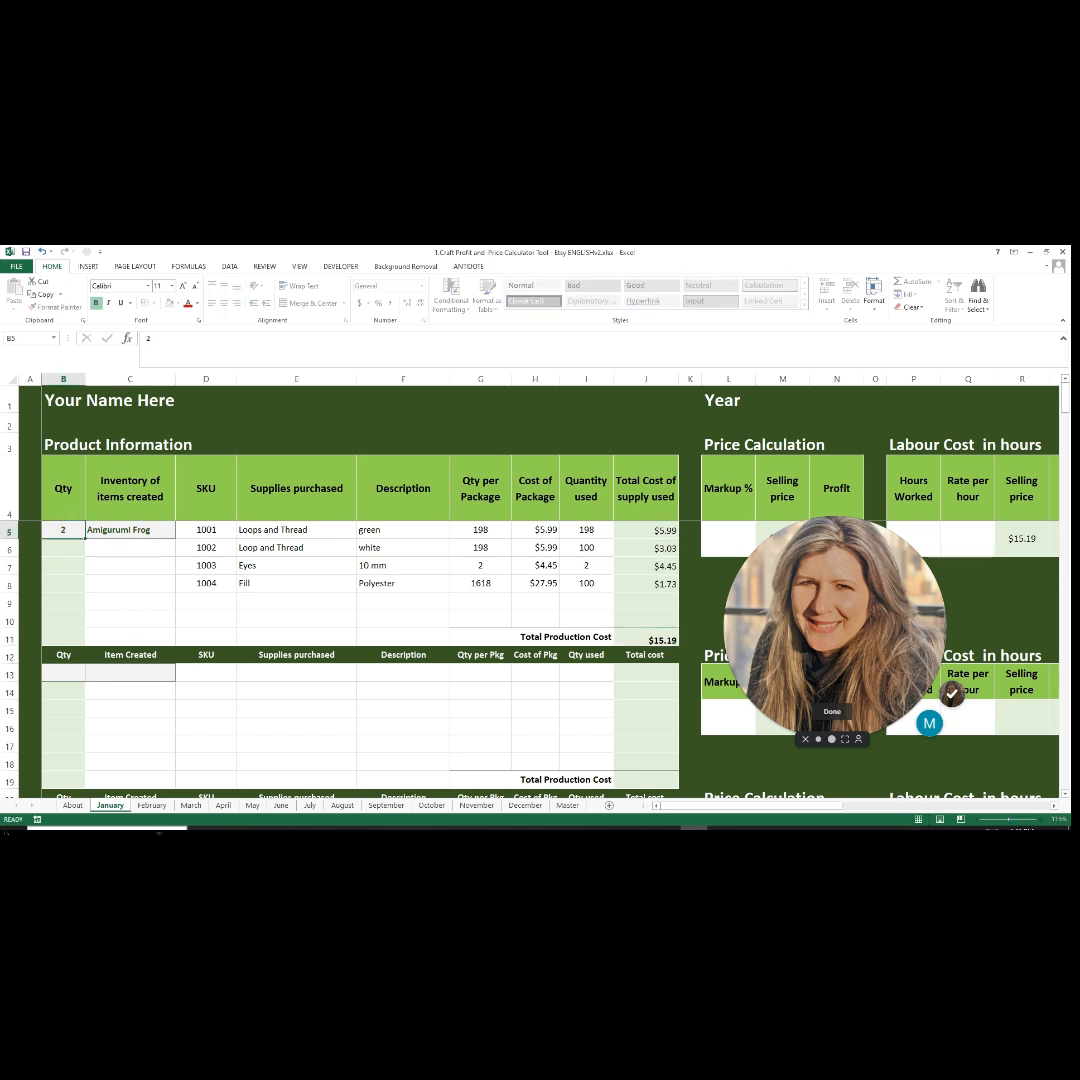
{"action": "key", "text": "Return"}
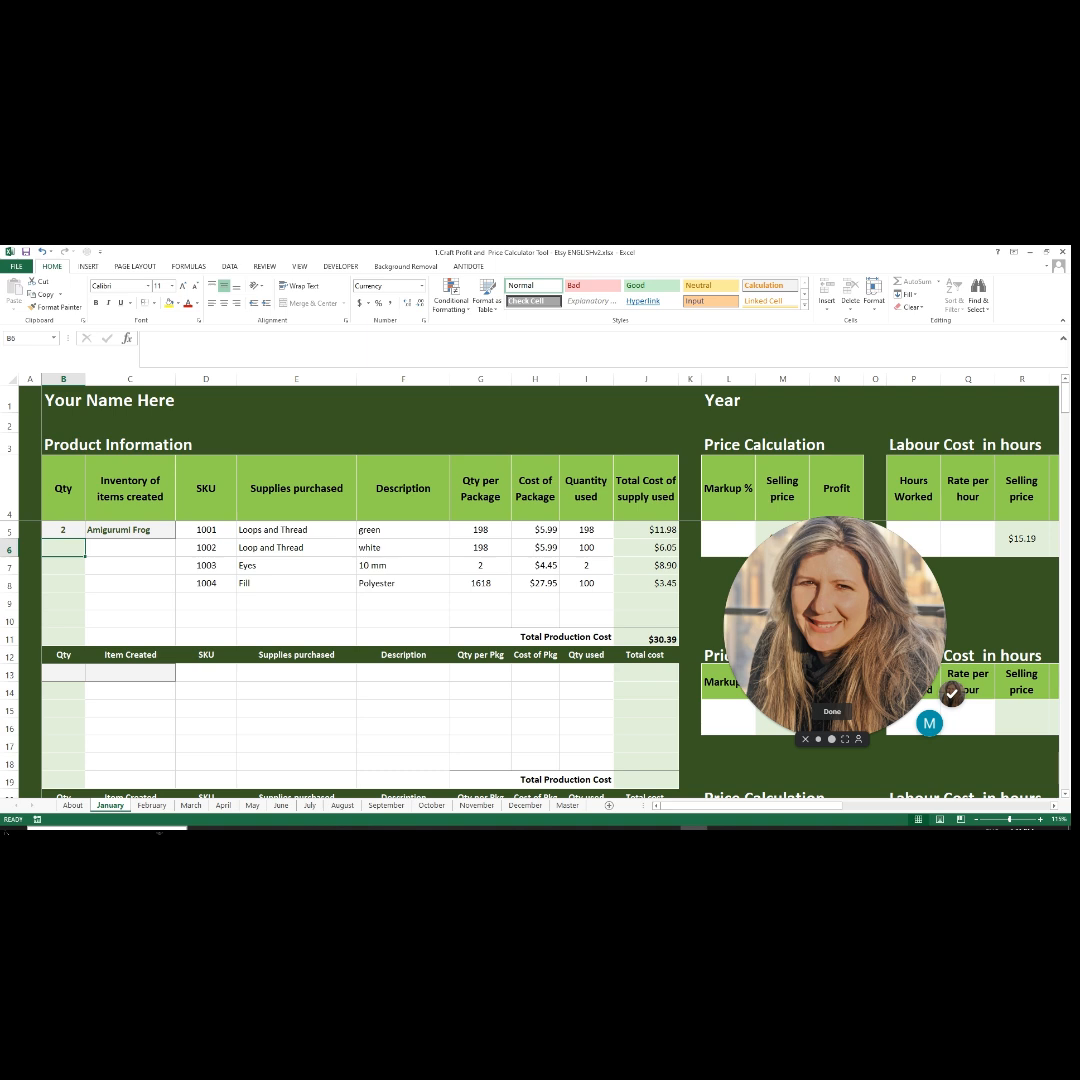
{"action": "left_click", "coordinate": [646, 638]}
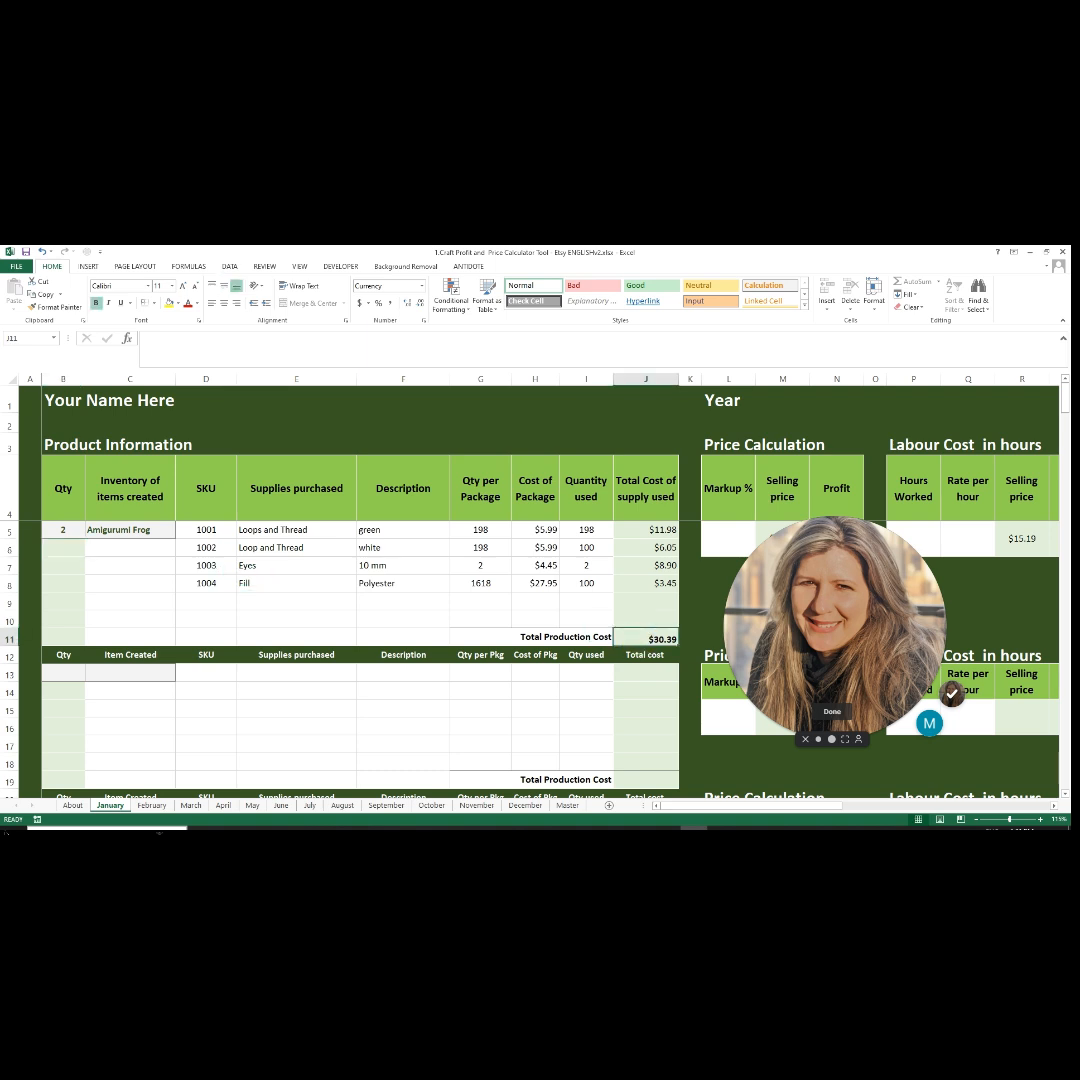
Step: Enter a second product in row 13 with quantity 1 and the item name Bowl
{"action": "left_click", "coordinate": [75, 672]}
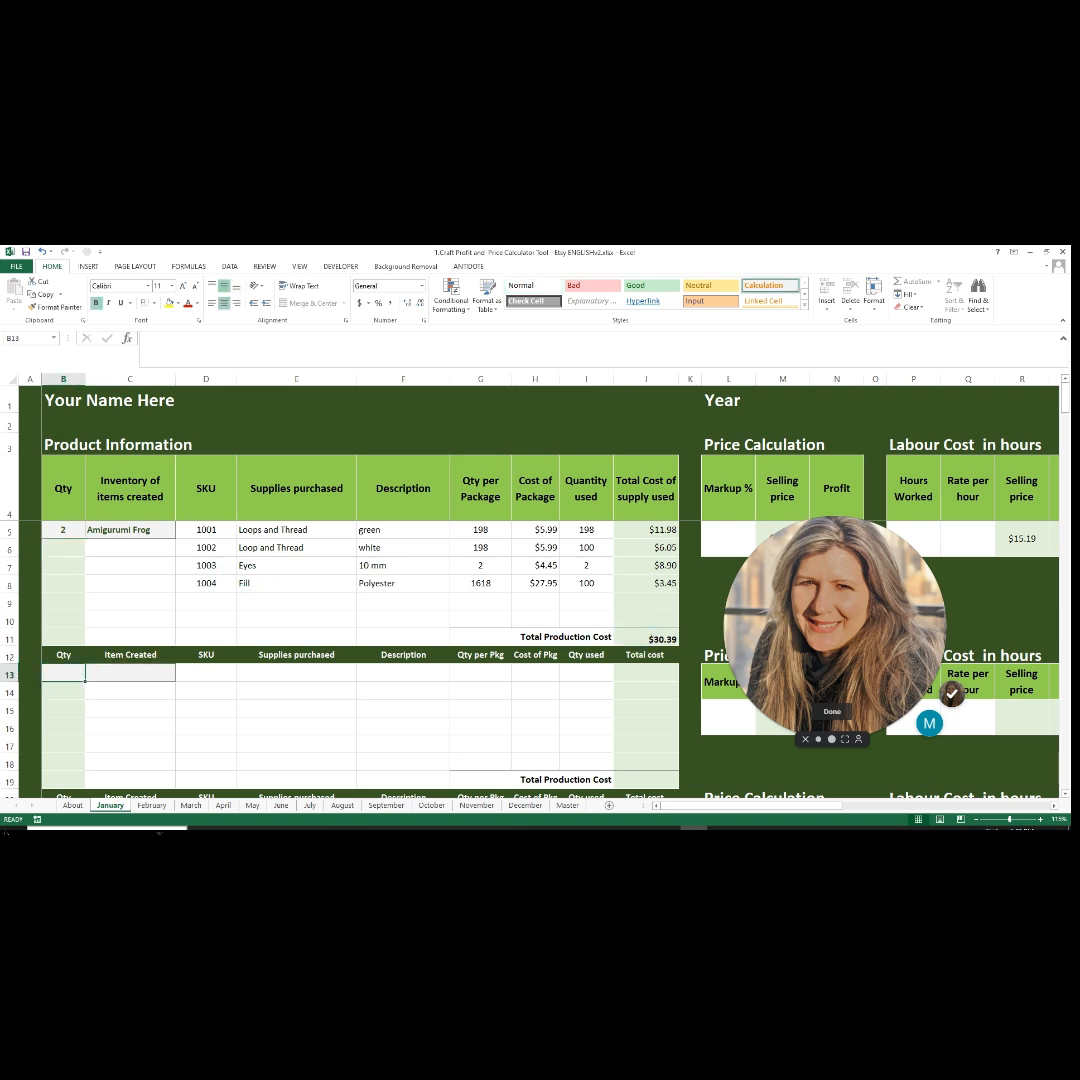
{"action": "type", "text": "1"}
{"action": "left_click", "coordinate": [170, 670]}
{"action": "type", "text": "Bo"}
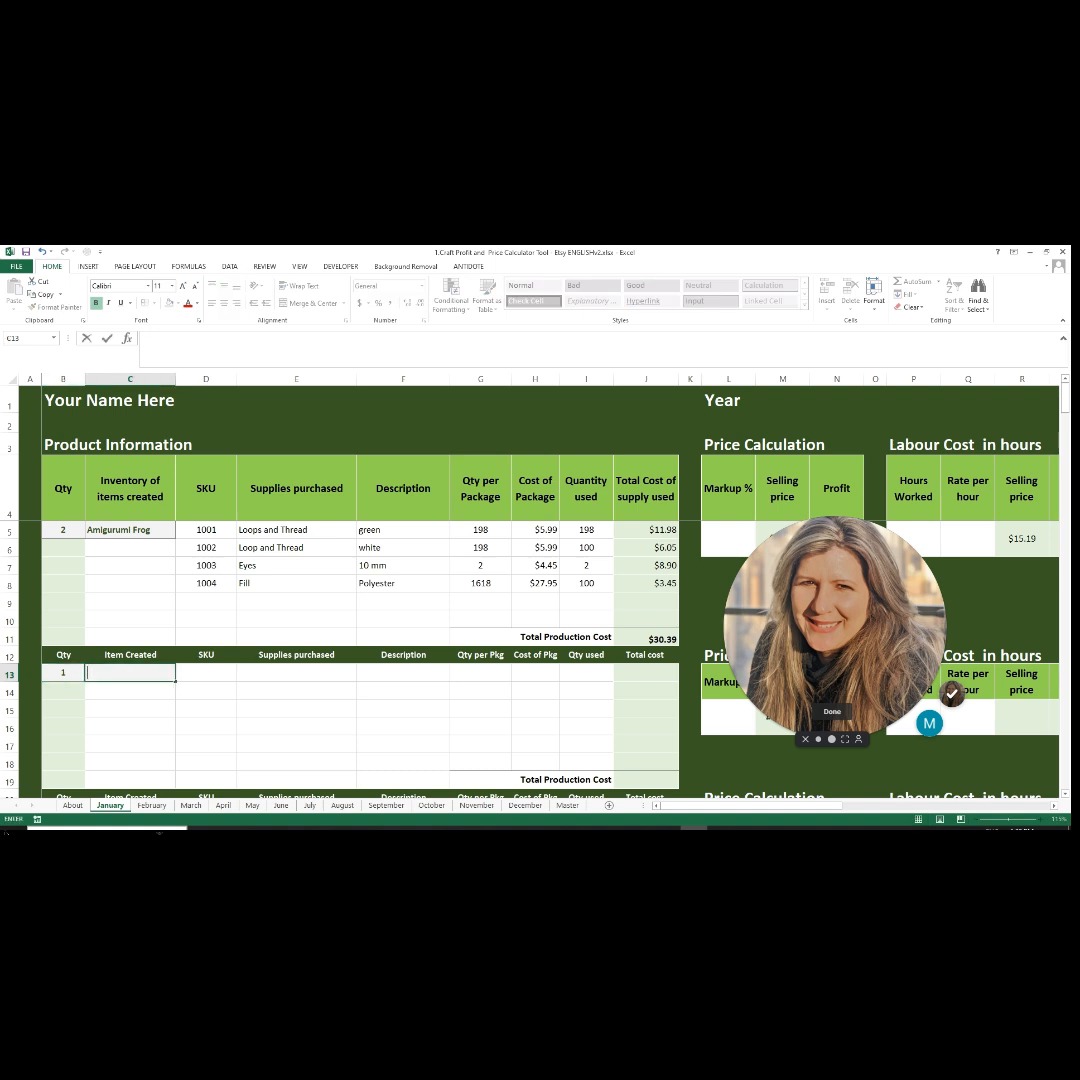
{"action": "type", "text": "wl"}
{"action": "key", "text": "Tab"}
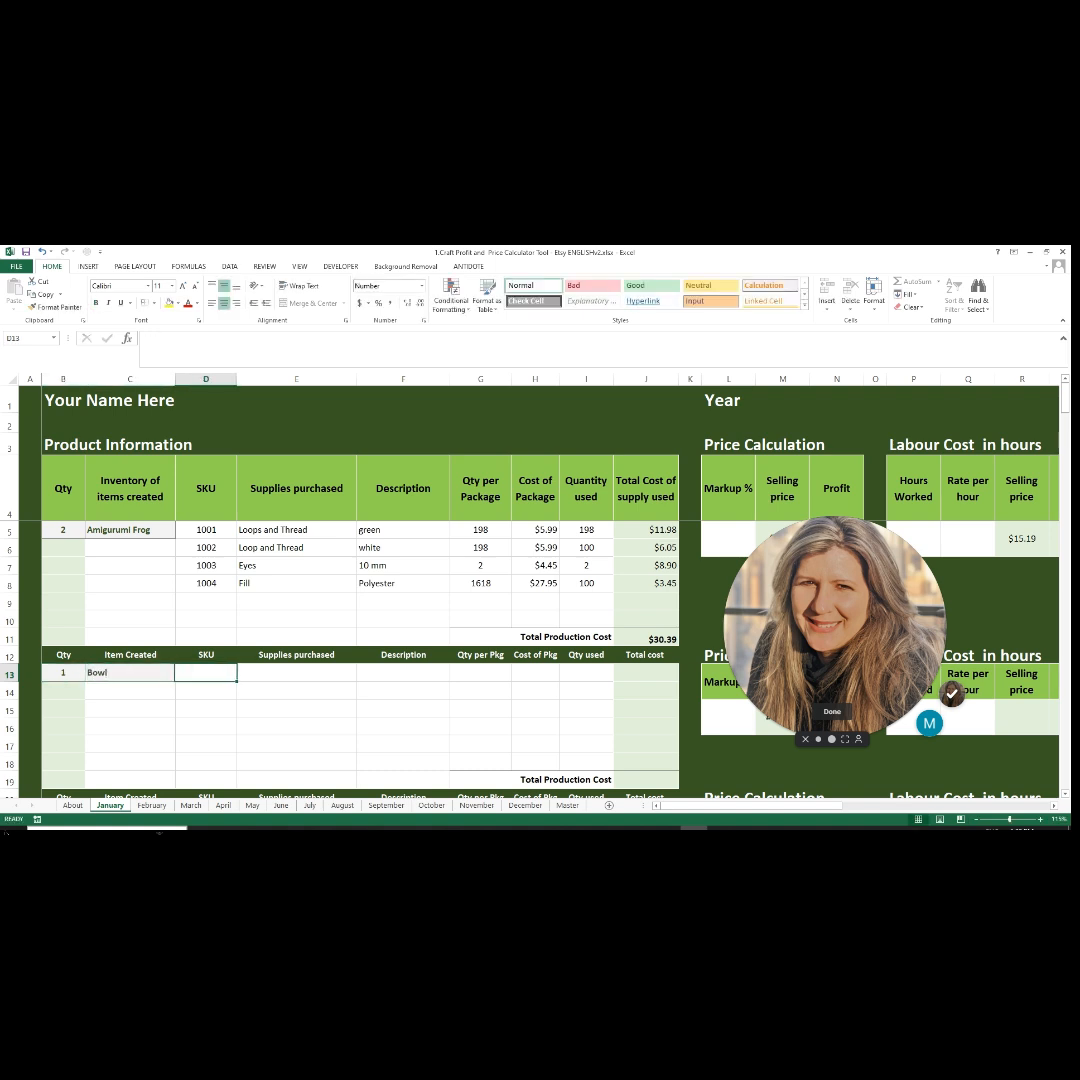
Step: Add 3mm Cord as the Bowl's first supply with the description Cotton, leaving its SKU blank
{"action": "key", "text": "Tab"}
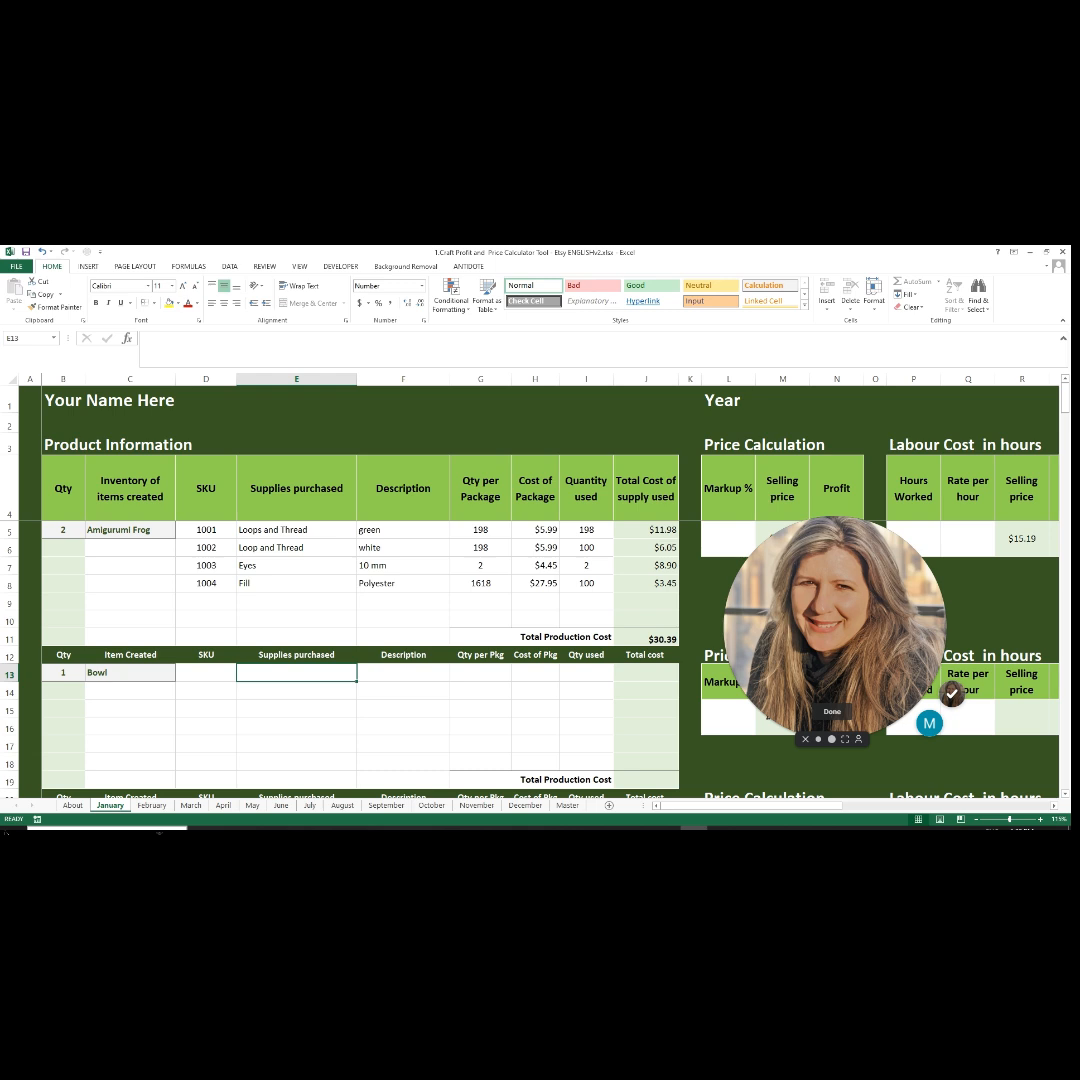
{"action": "type", "text": "3mm"}
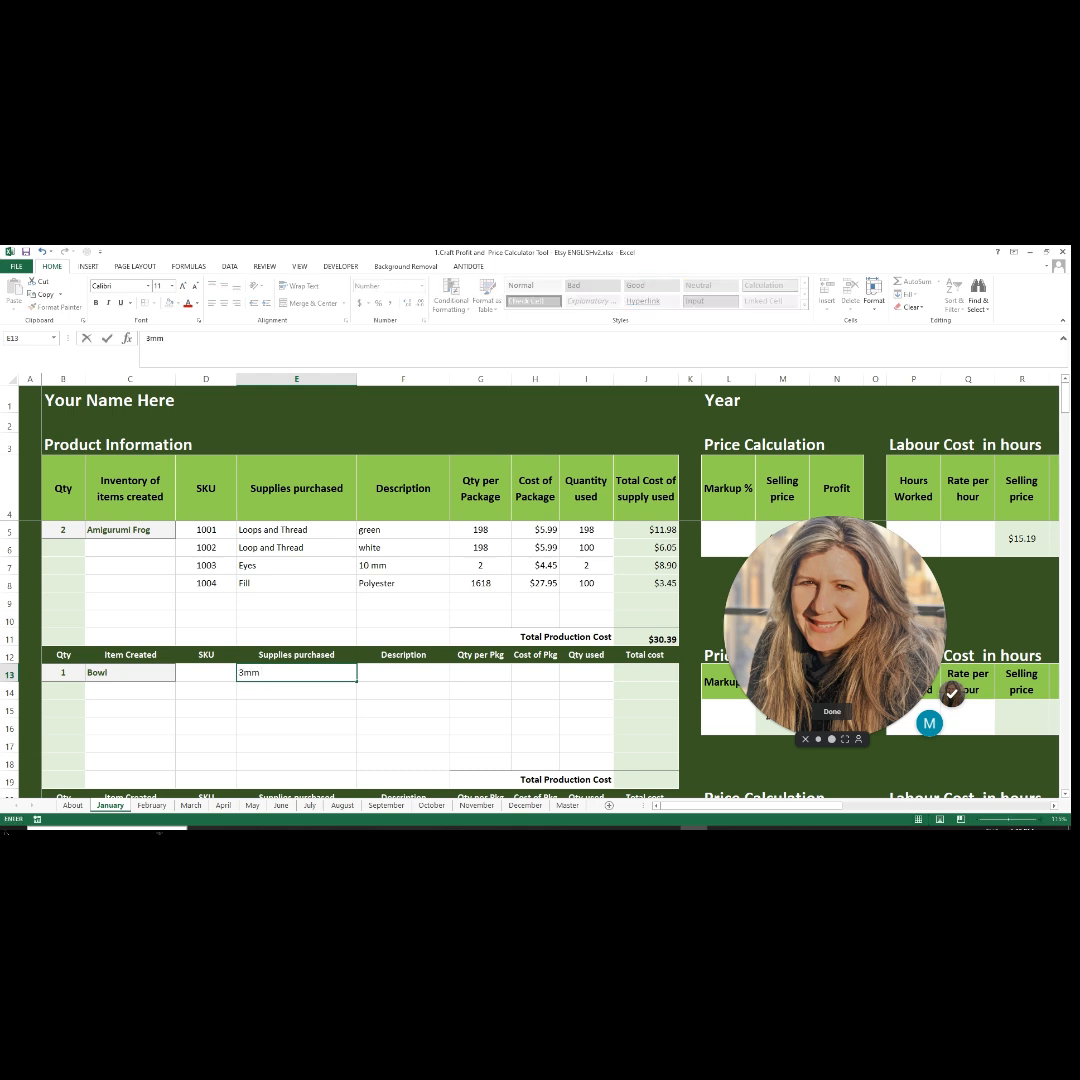
{"action": "type", "text": " Cord"}
{"action": "key", "text": "Tab"}
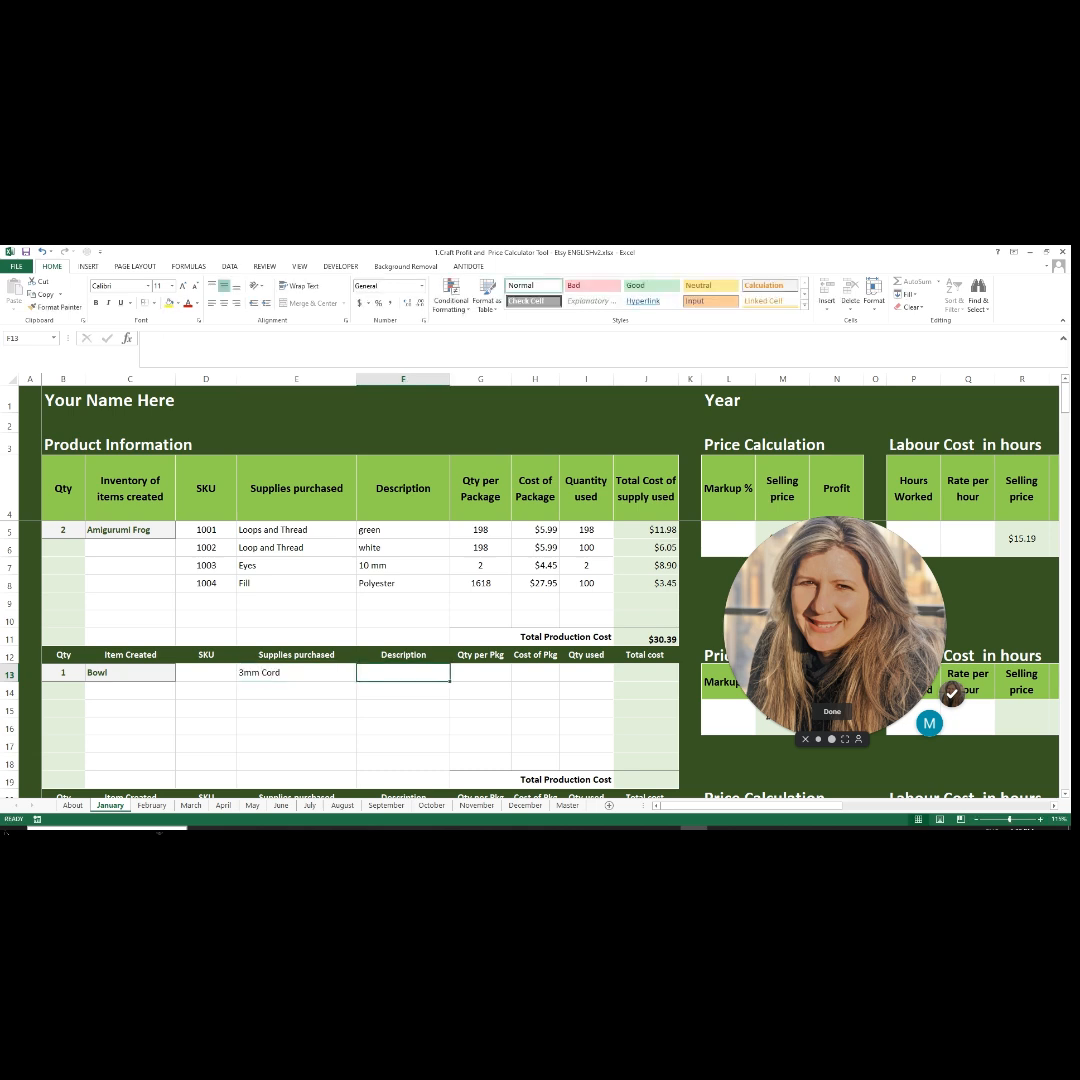
{"action": "type", "text": "Cotton"}
{"action": "key", "text": "Tab"}
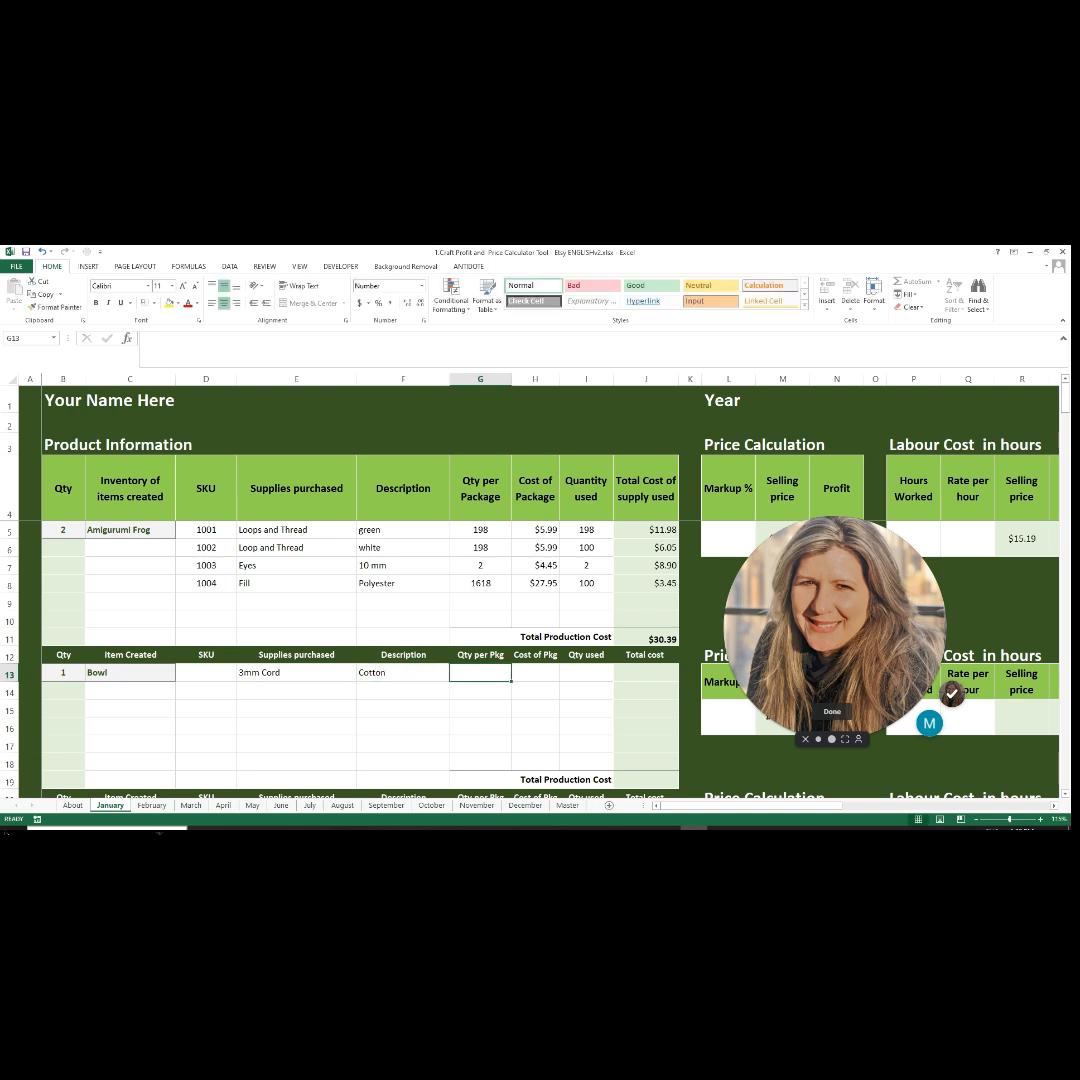
Step: Enter the 3mm Cord's quantity per package as 220, package cost as 25.42 and quantity used as 200
{"action": "left_click", "coordinate": [296, 673]}
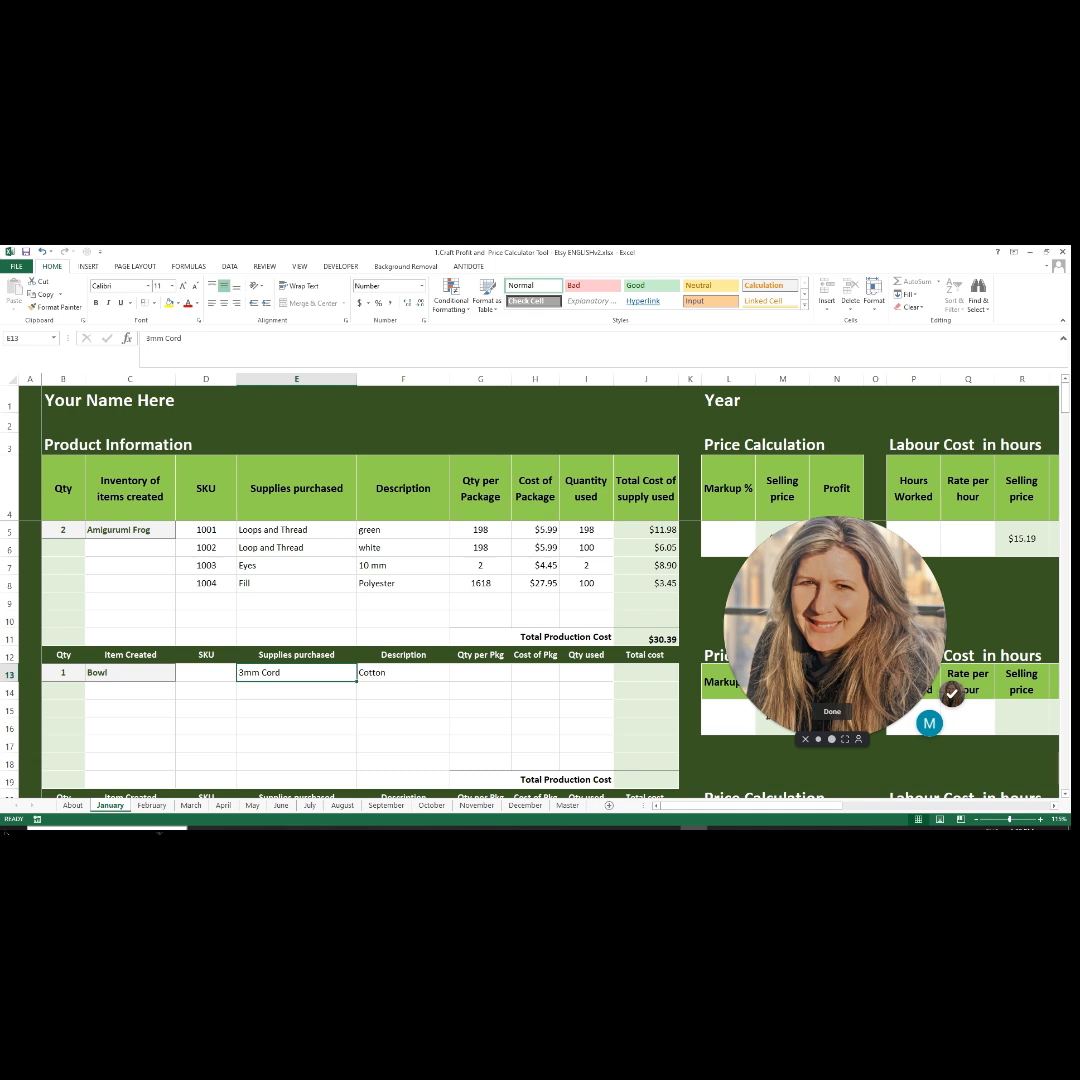
{"action": "left_click", "coordinate": [421, 673]}
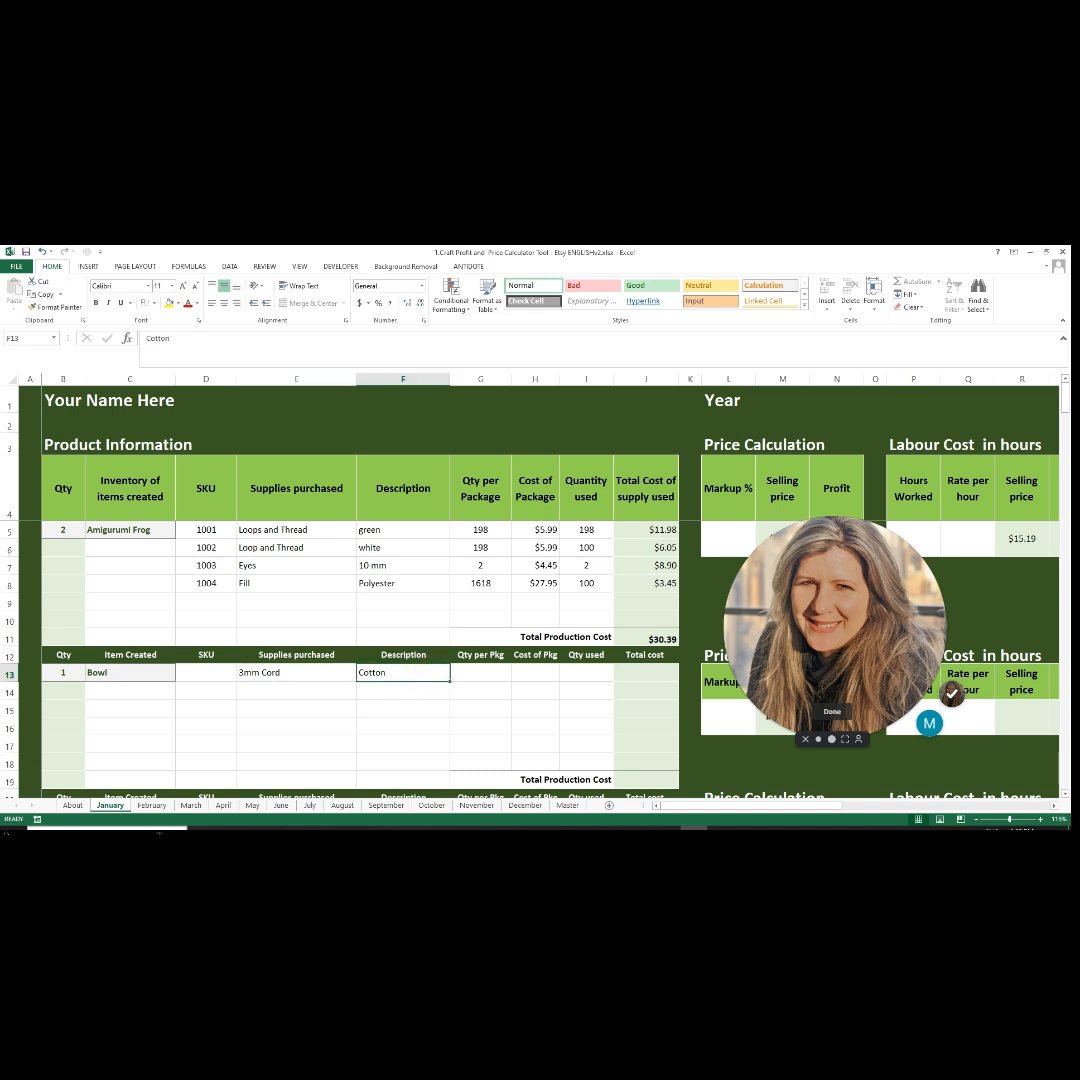
{"action": "left_click", "coordinate": [476, 673]}
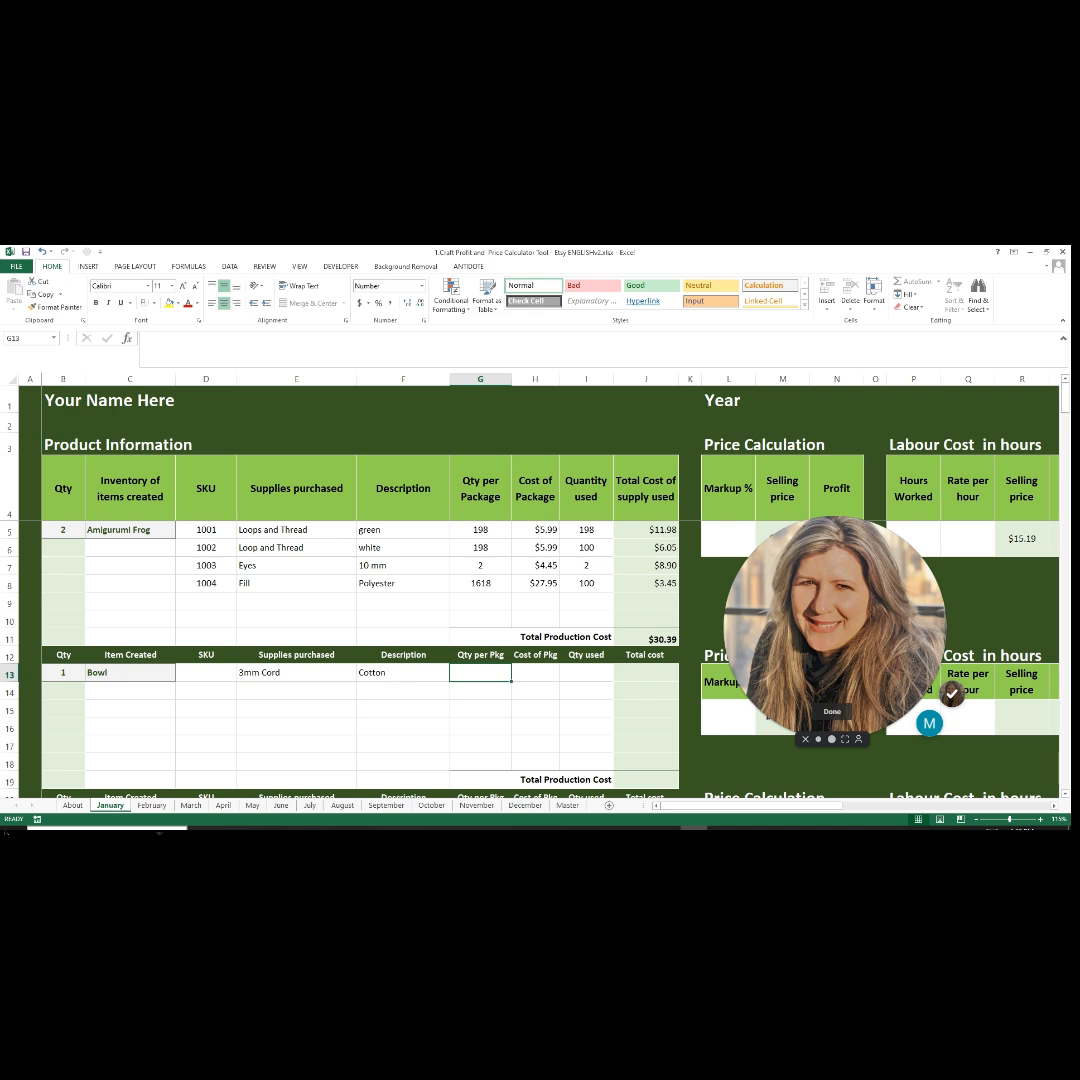
{"action": "type", "text": "220"}
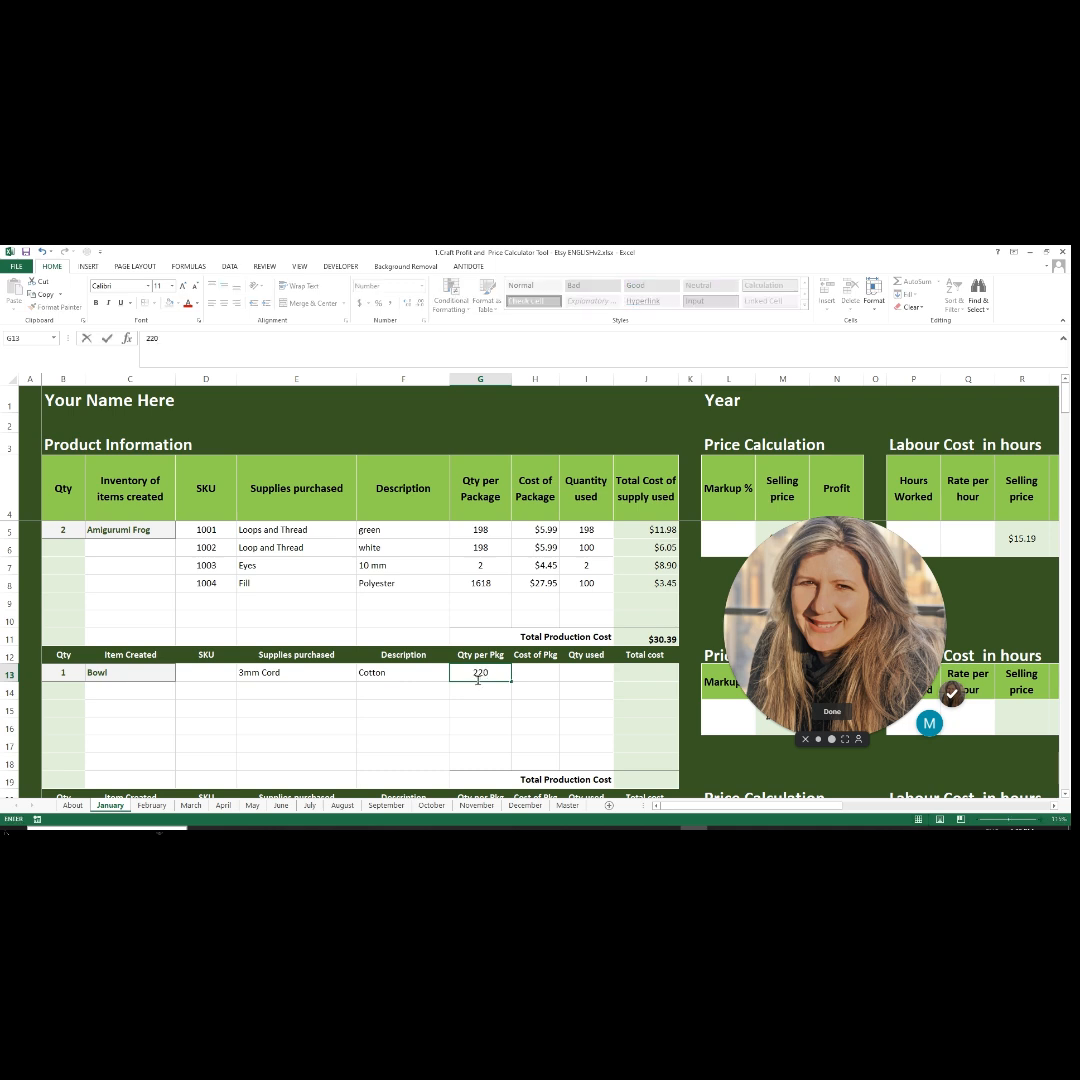
{"action": "key", "text": "Tab"}
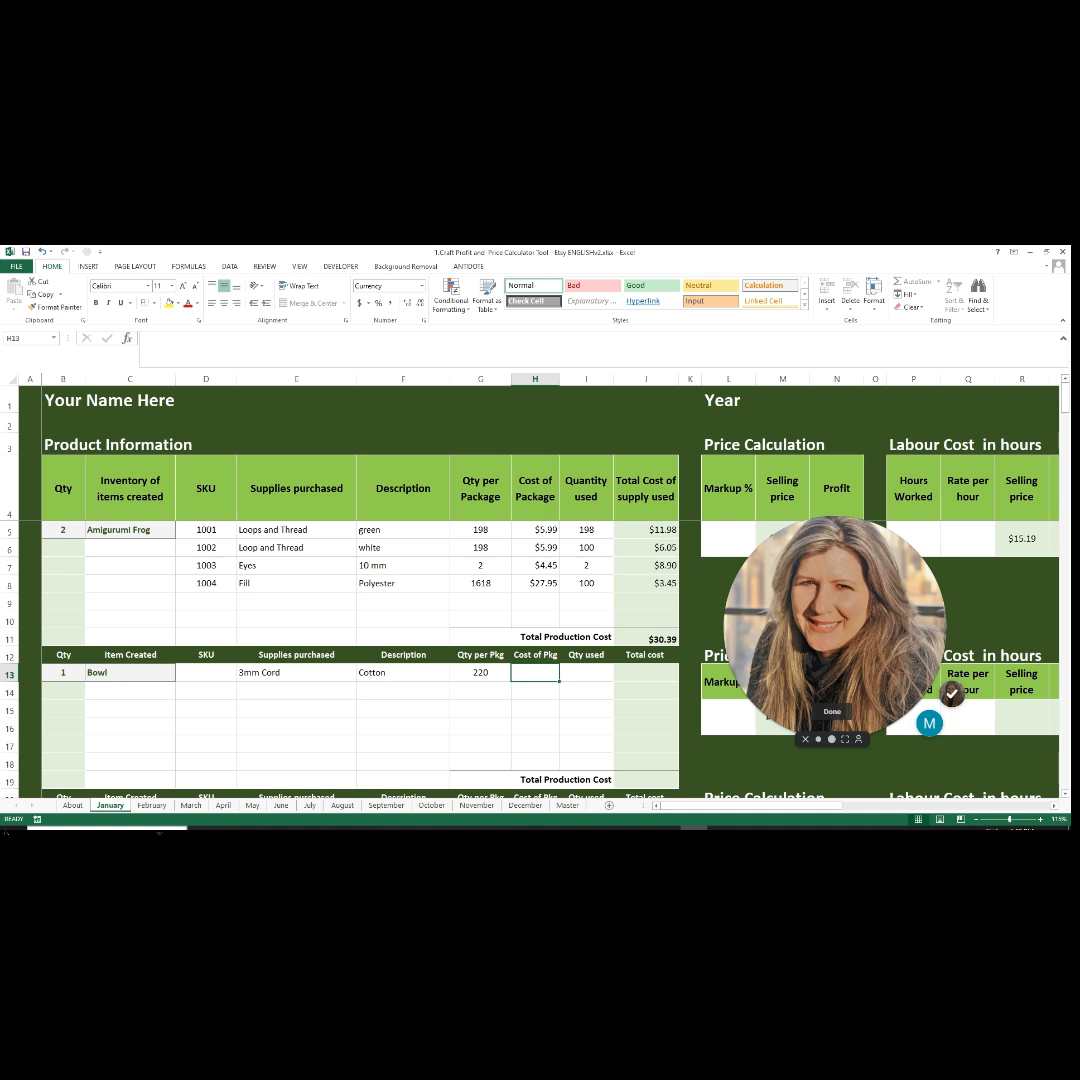
{"action": "type", "text": "25.42"}
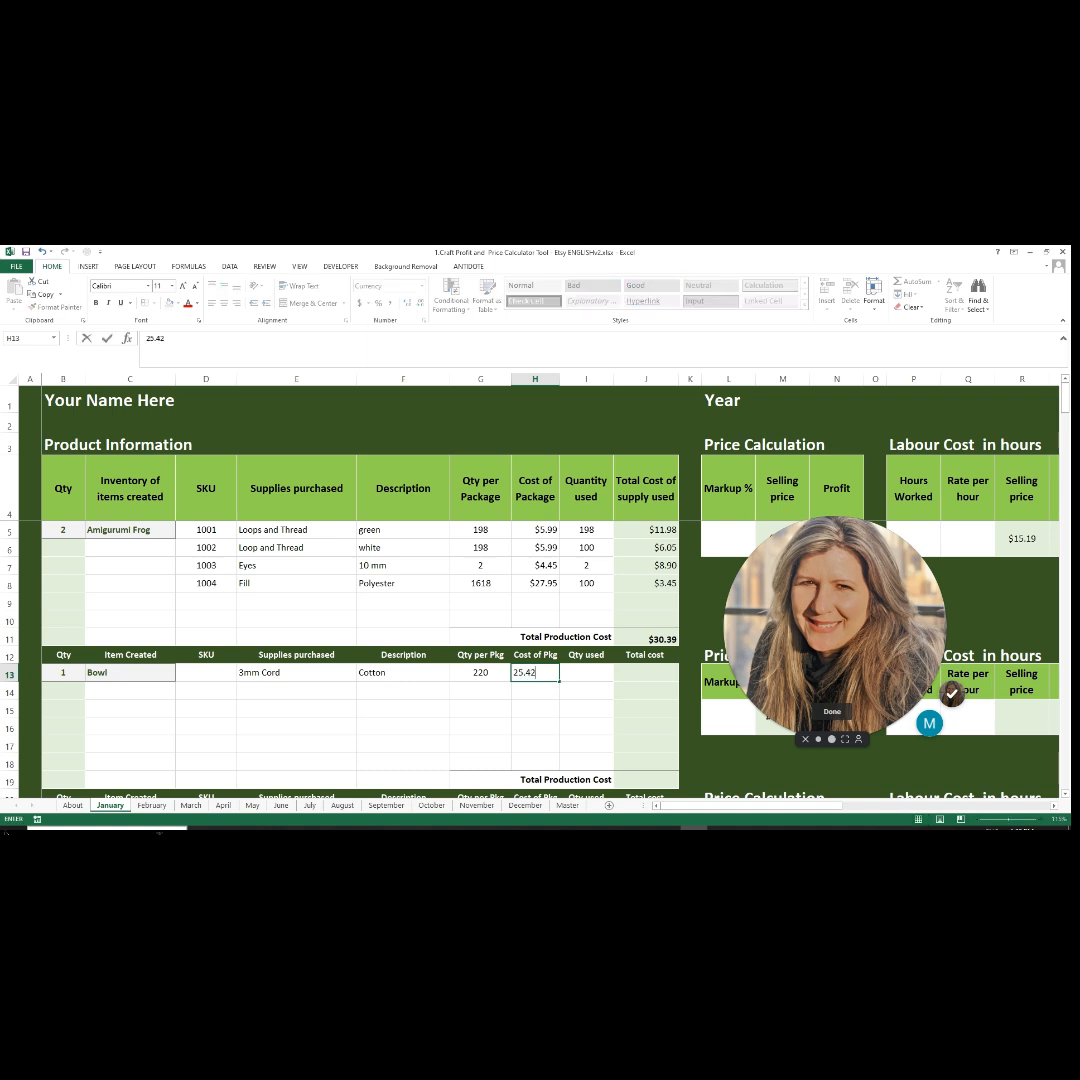
{"action": "left_click", "coordinate": [574, 676]}
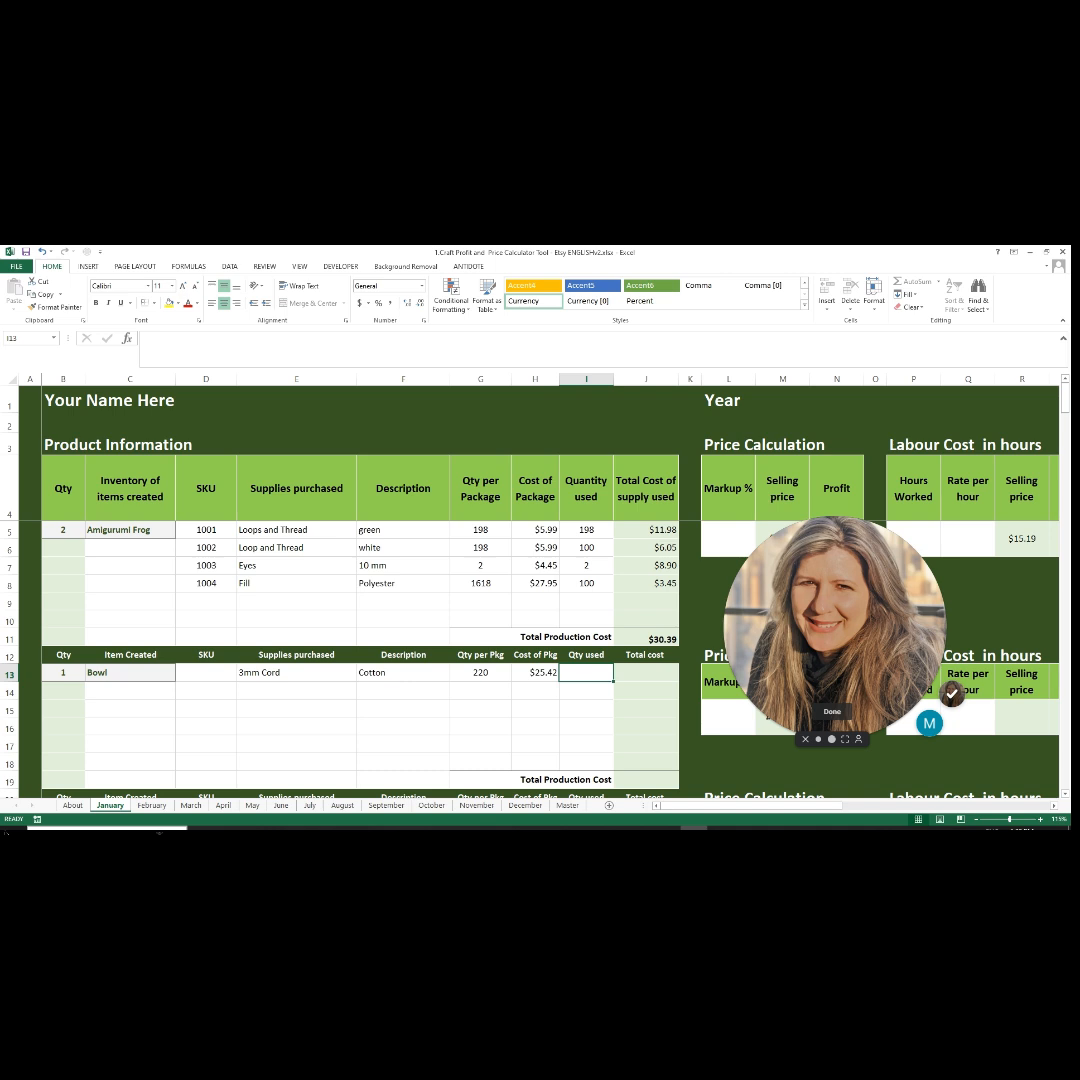
{"action": "type", "text": "200"}
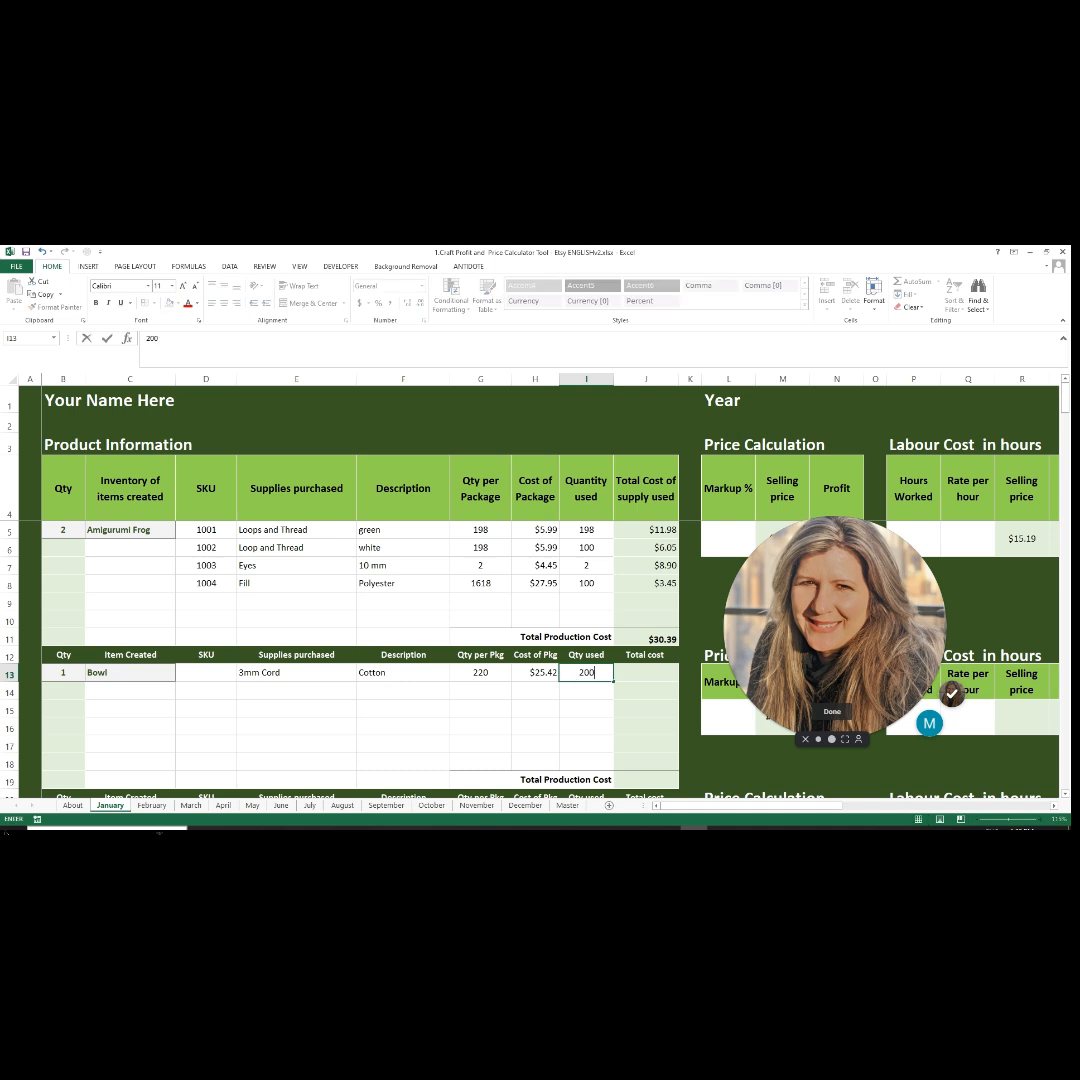
Step: Add hot glue as the Bowl's second supply with 12 per package, a package cost of 18.99 and 8 used
{"action": "left_click", "coordinate": [277, 690]}
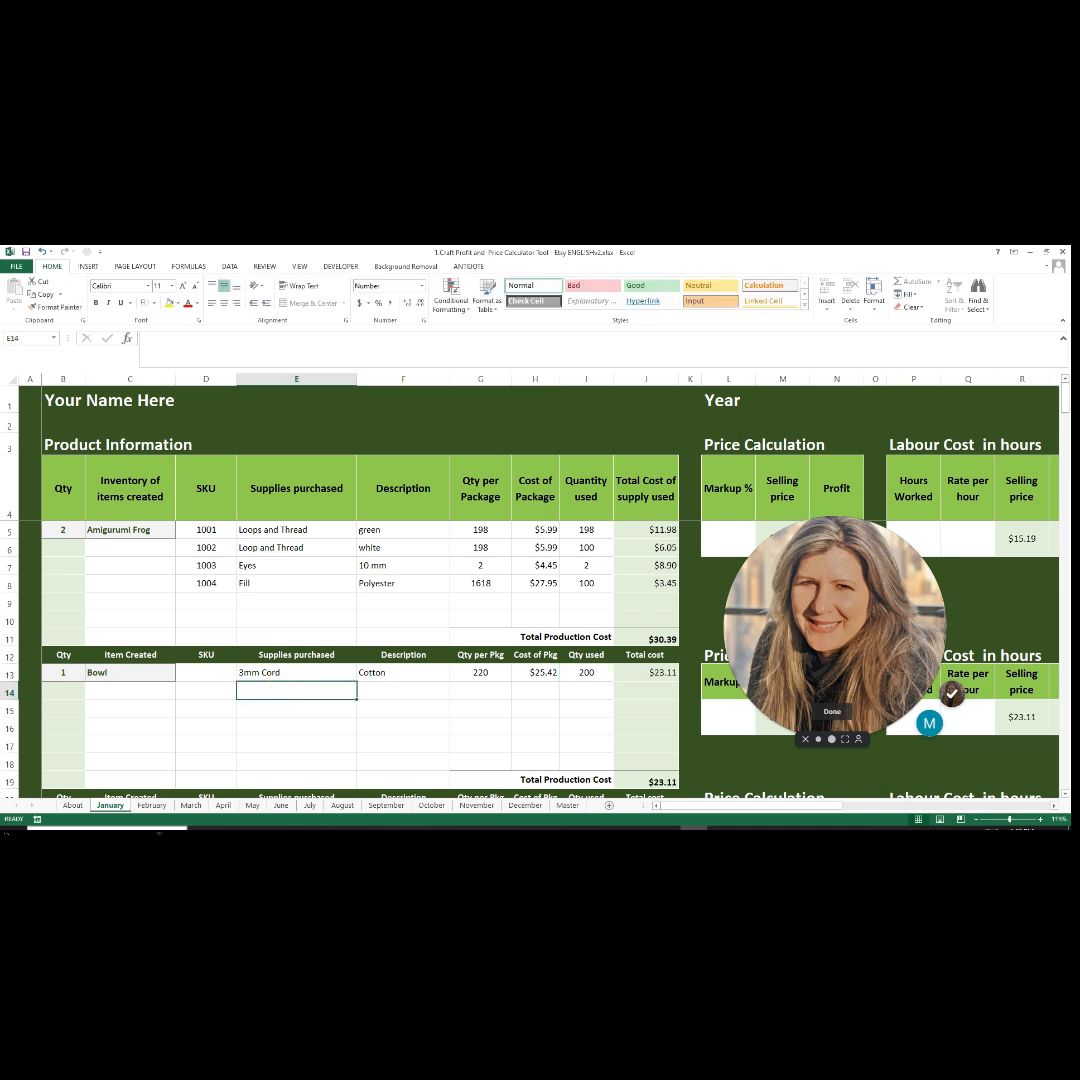
{"action": "type", "text": "hot g"}
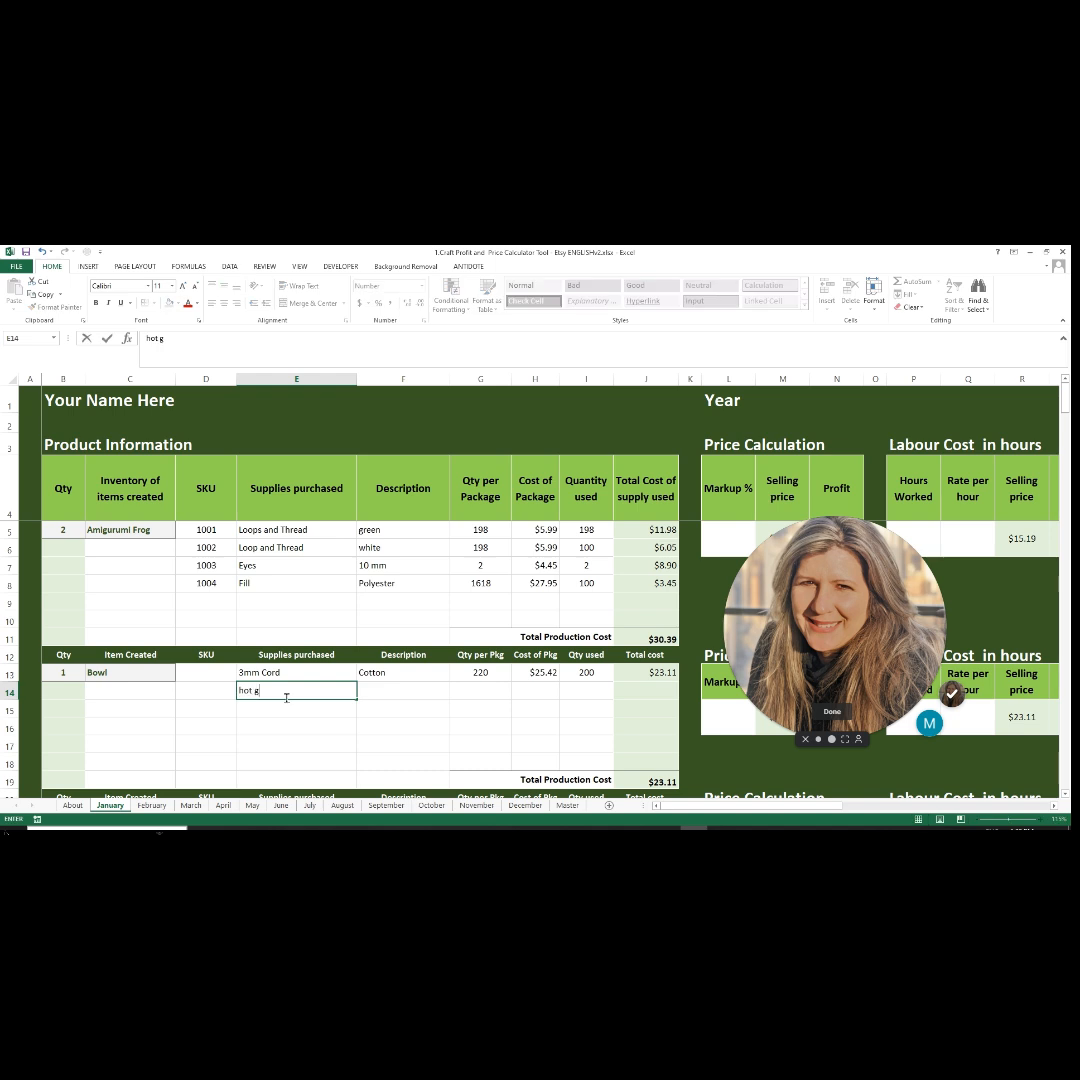
{"action": "type", "text": "lue"}
{"action": "key", "text": "Tab"}
{"action": "key", "text": "Tab"}
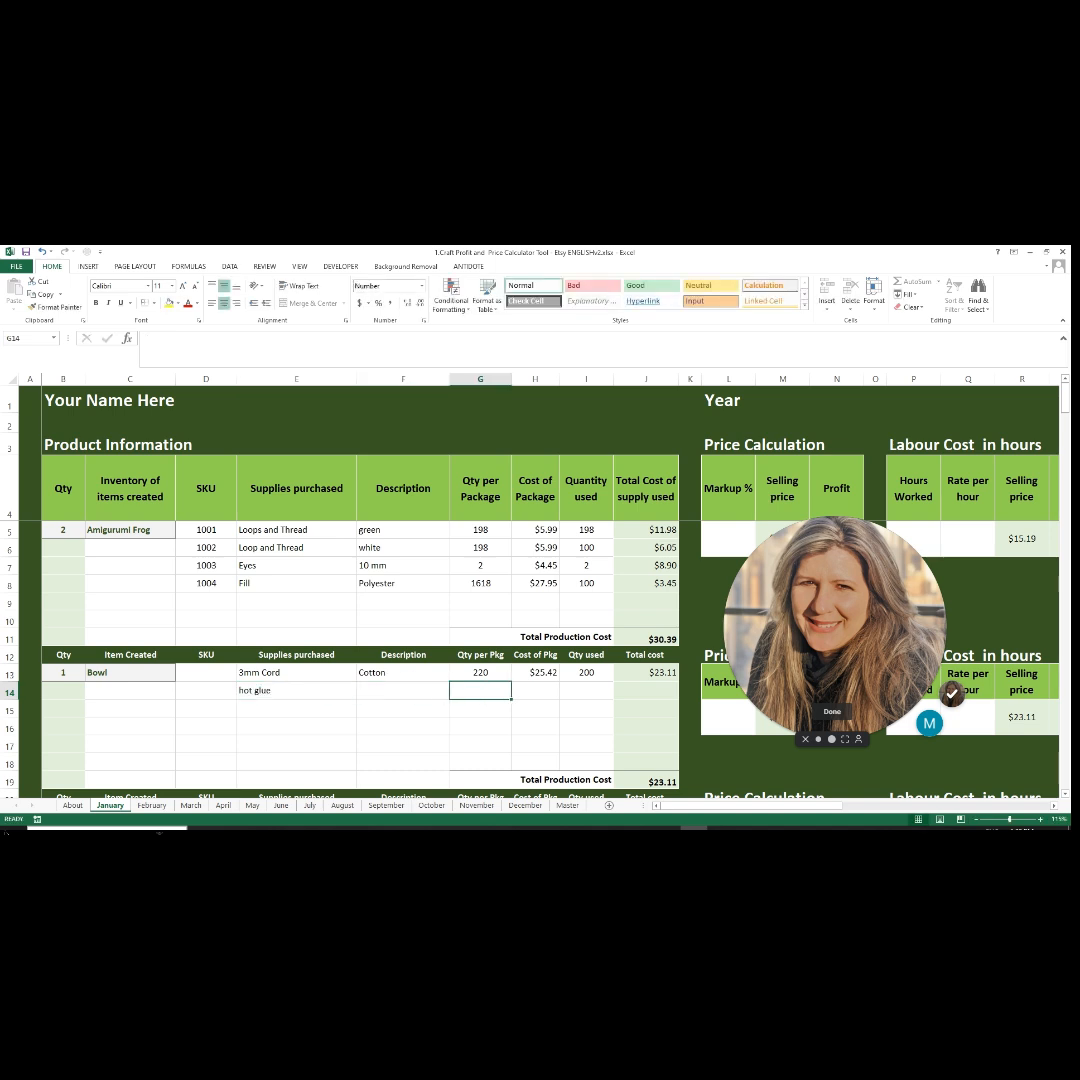
{"action": "type", "text": "12"}
{"action": "key", "text": "Tab"}
{"action": "type", "text": "8.99"}
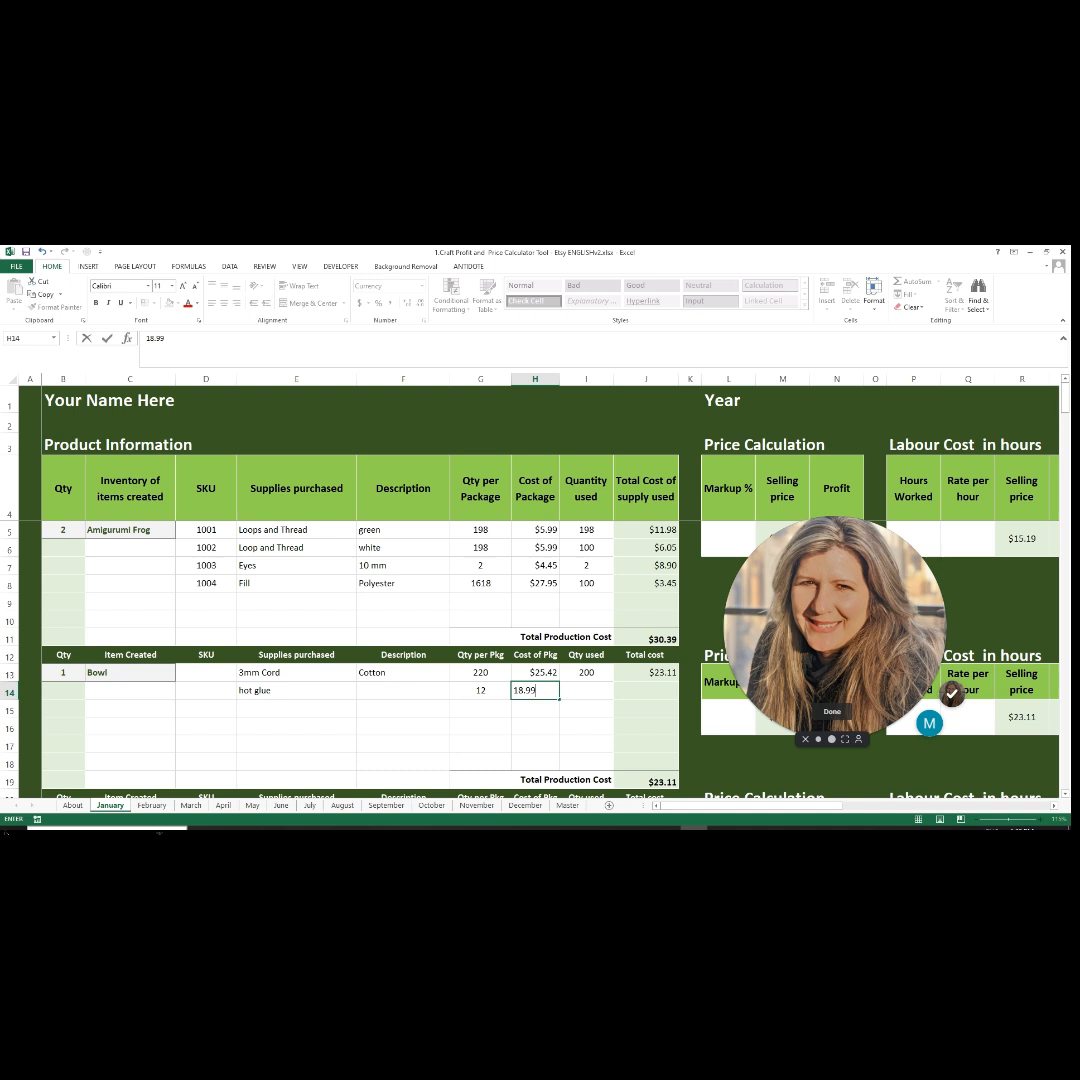
{"action": "key", "text": "Tab"}
{"action": "type", "text": "8"}
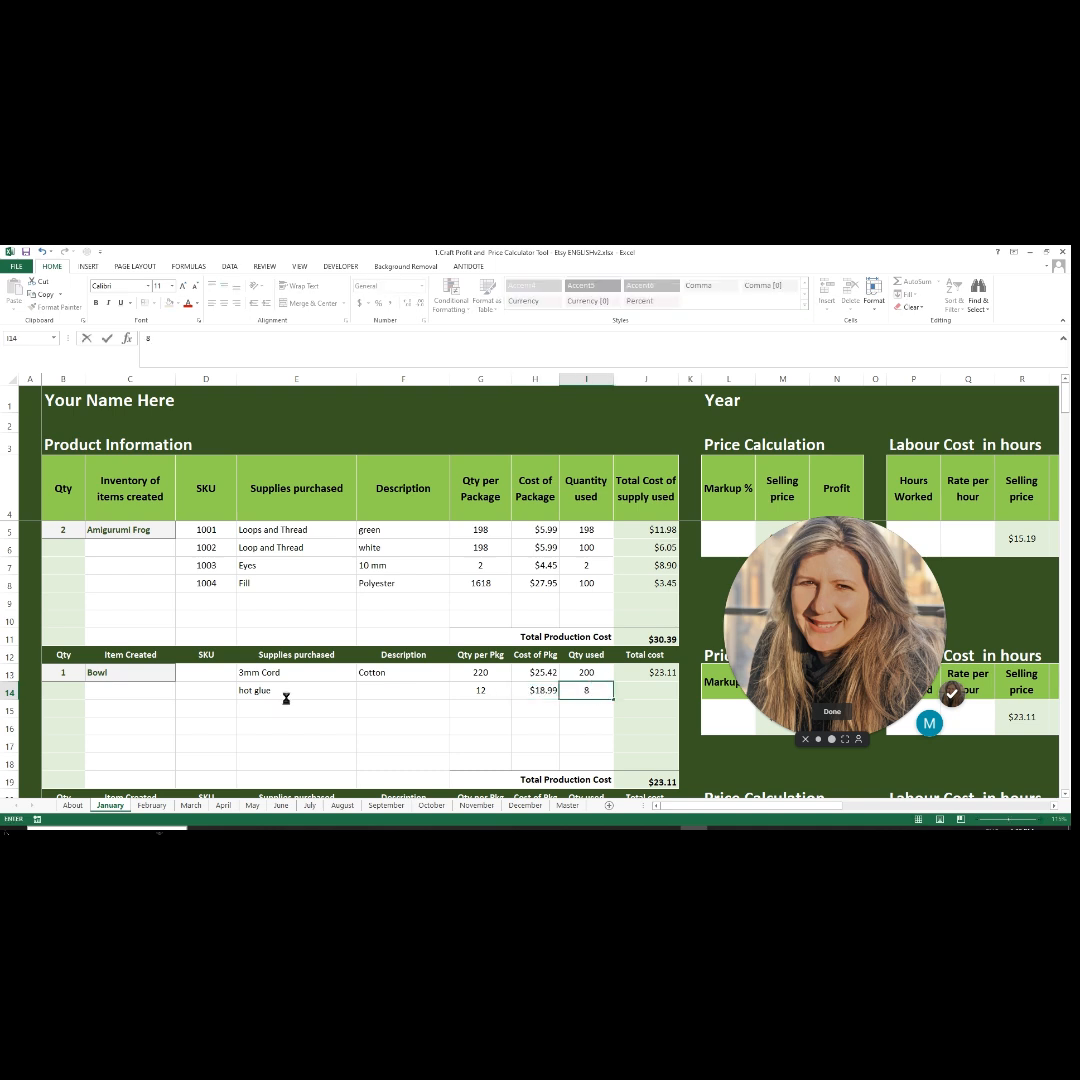
{"action": "key", "text": "Return"}
{"action": "left_click", "coordinate": [150, 712]}
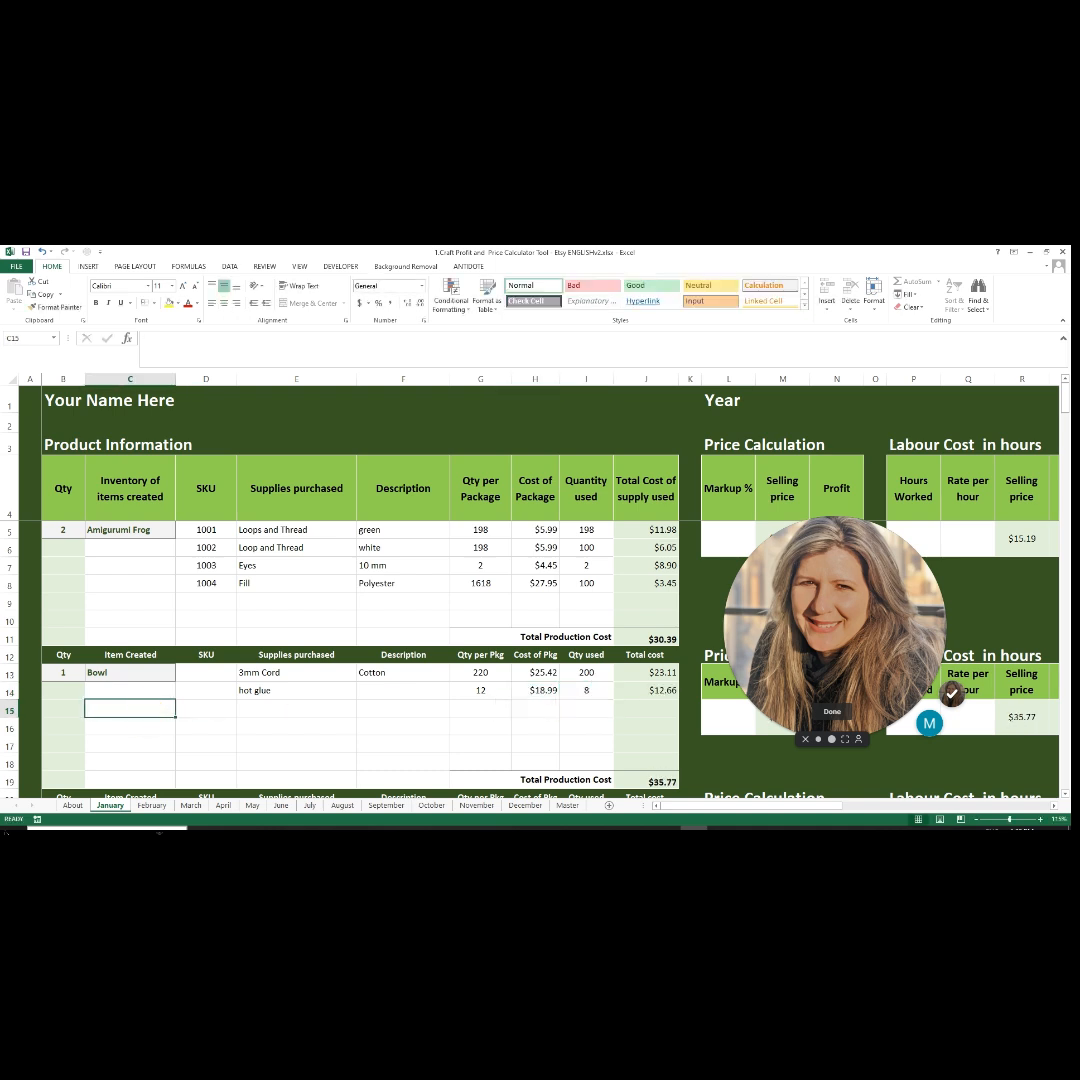
Step: Enter heart in row 15's item column, leave its SKU blank, and add yarn as the supply with the description red
{"action": "type", "text": "heart"}
{"action": "key", "text": "Tab"}
{"action": "key", "text": "Tab"}
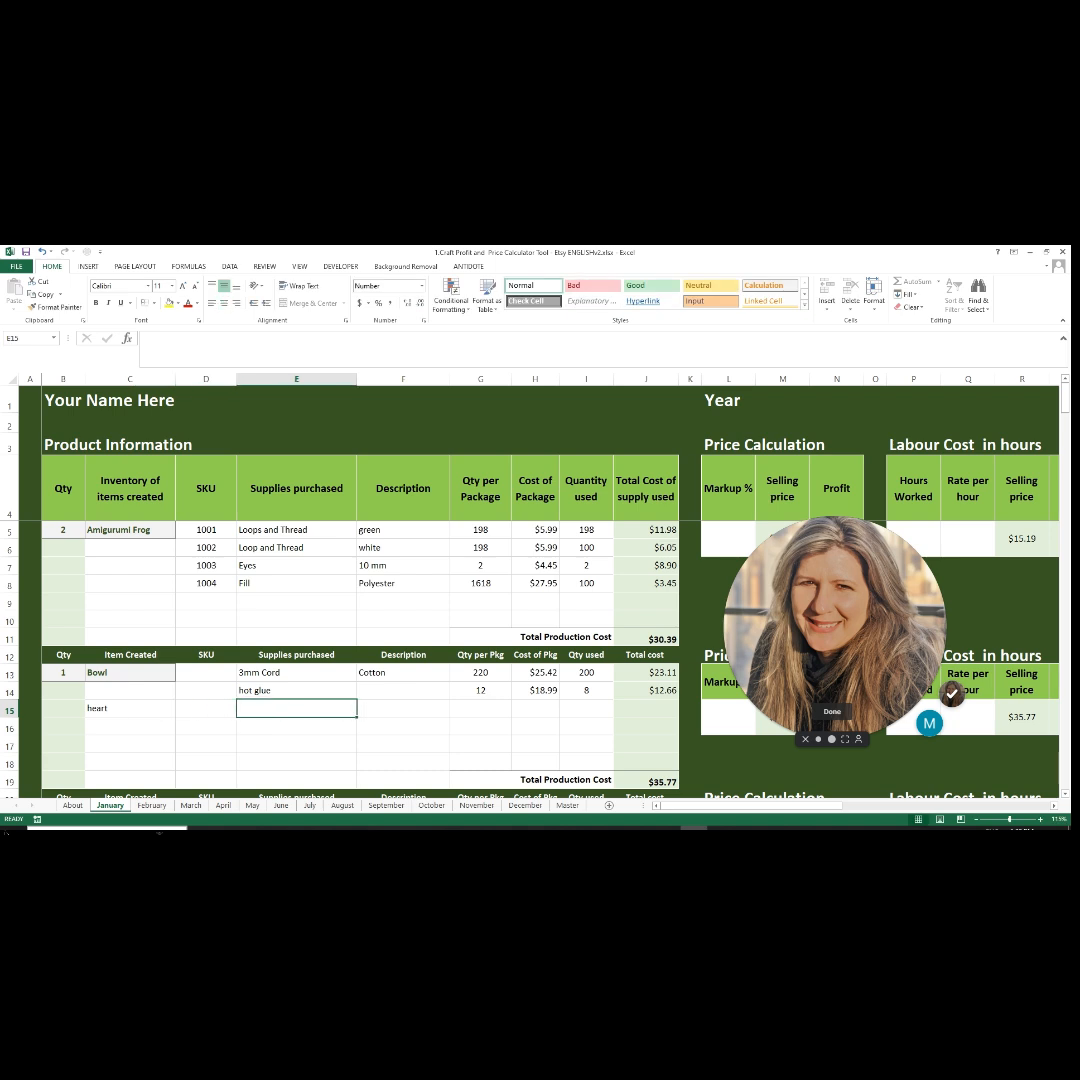
{"action": "type", "text": "yarn"}
{"action": "key", "text": "Tab"}
{"action": "type", "text": "re"}
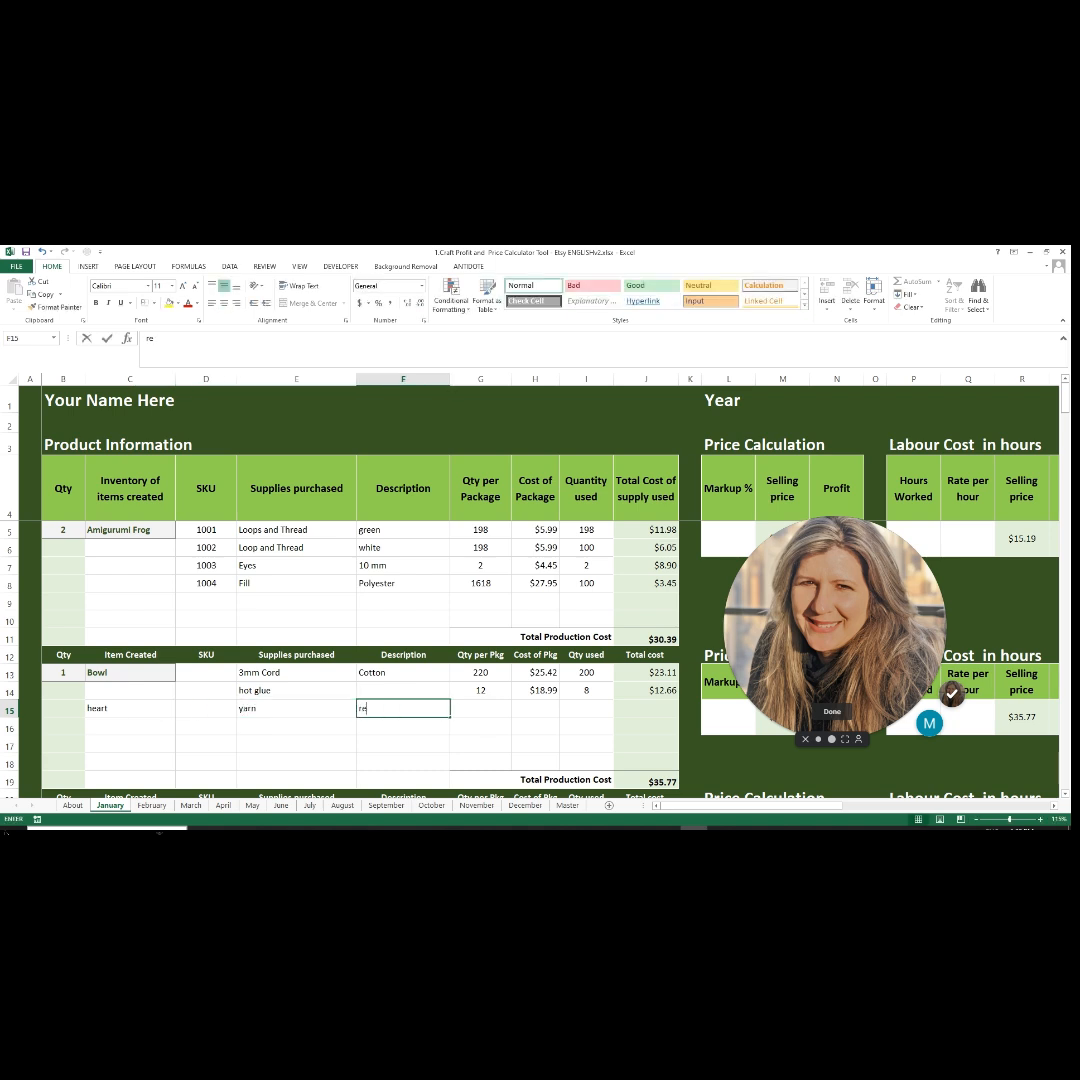
{"action": "type", "text": "d"}
{"action": "key", "text": "Tab"}
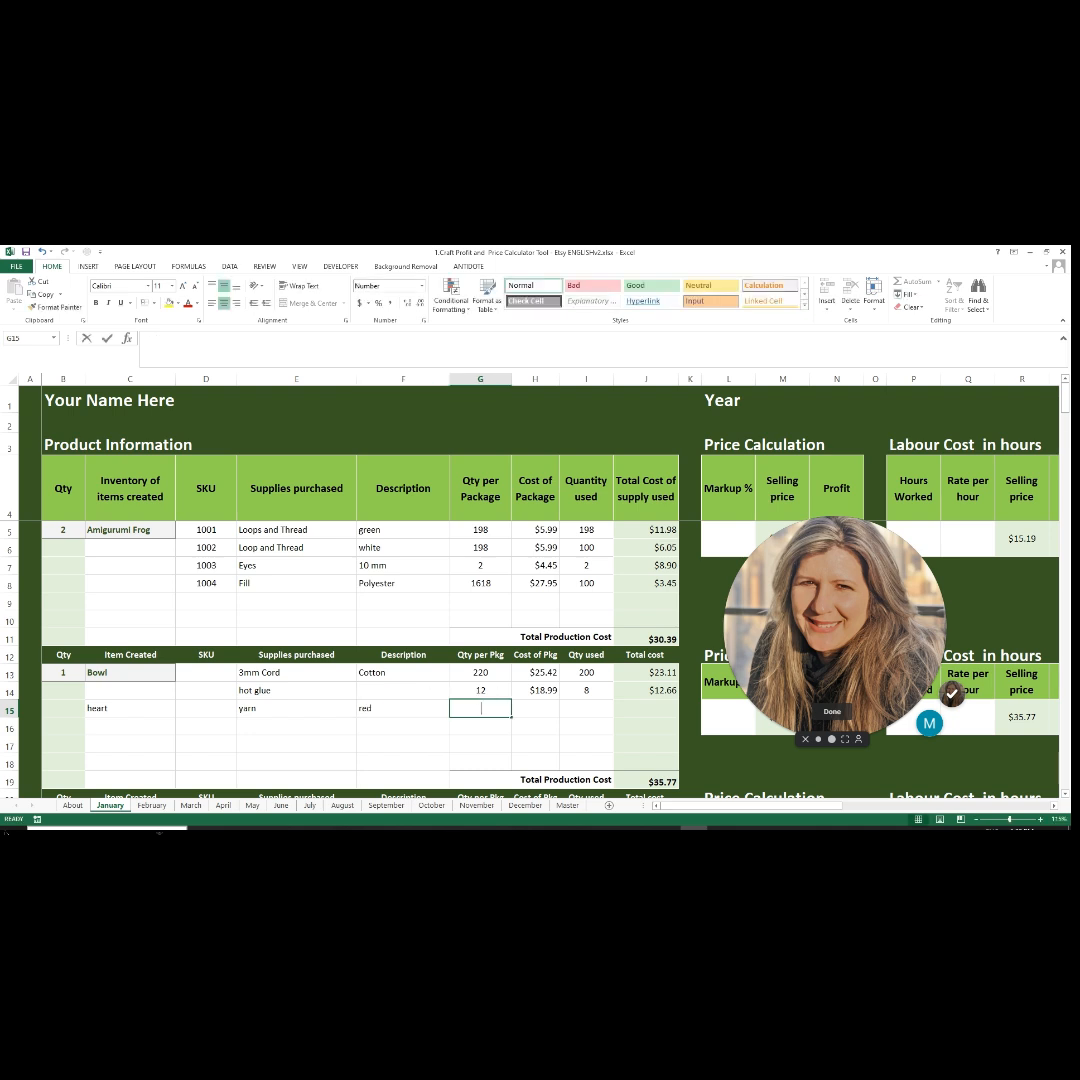
Step: Enter the red yarn's quantity per package as 100, package cost as 4.99 and quantity used as 50
{"action": "type", "text": "100"}
{"action": "key", "text": "Tab"}
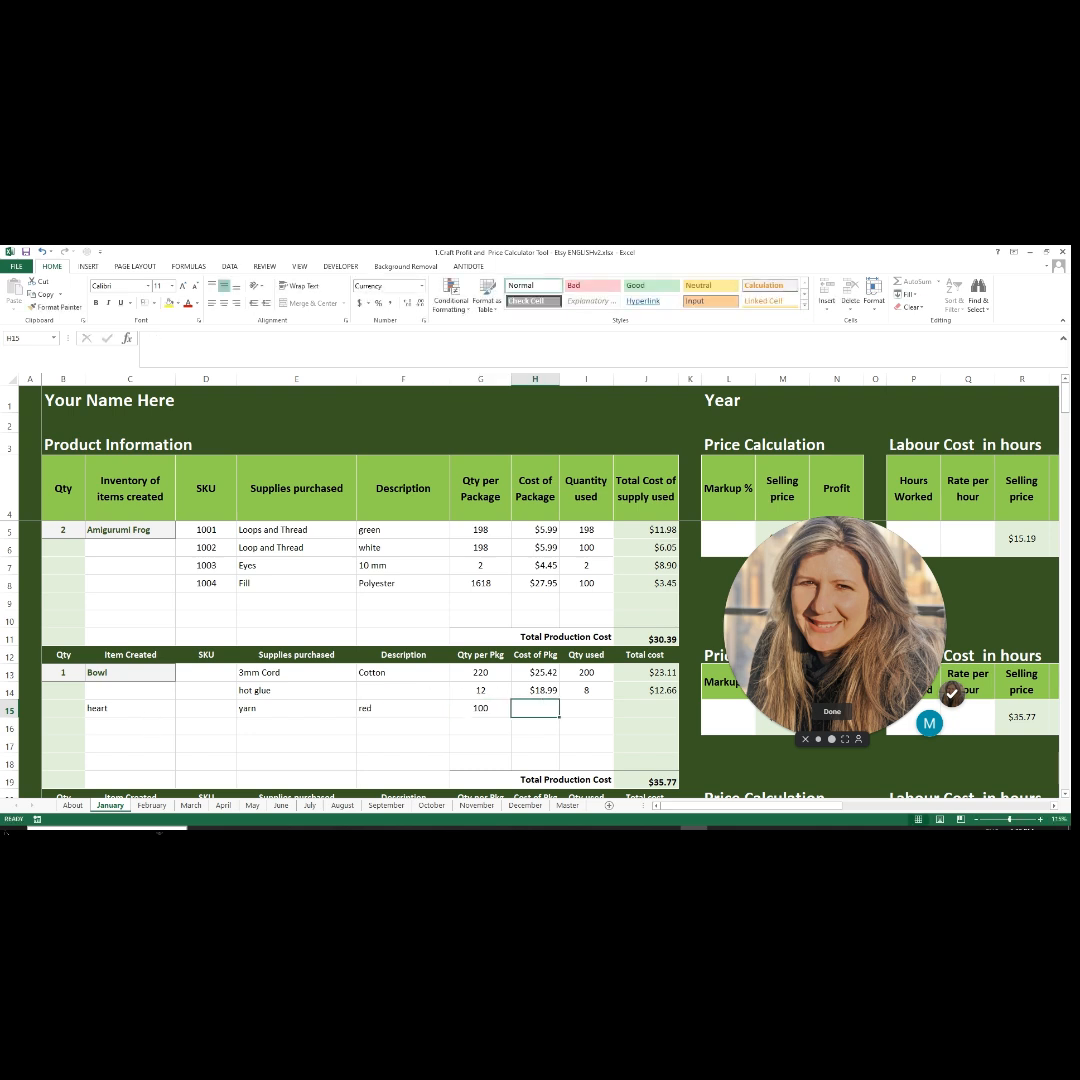
{"action": "type", "text": "4.99"}
{"action": "key", "text": "Tab"}
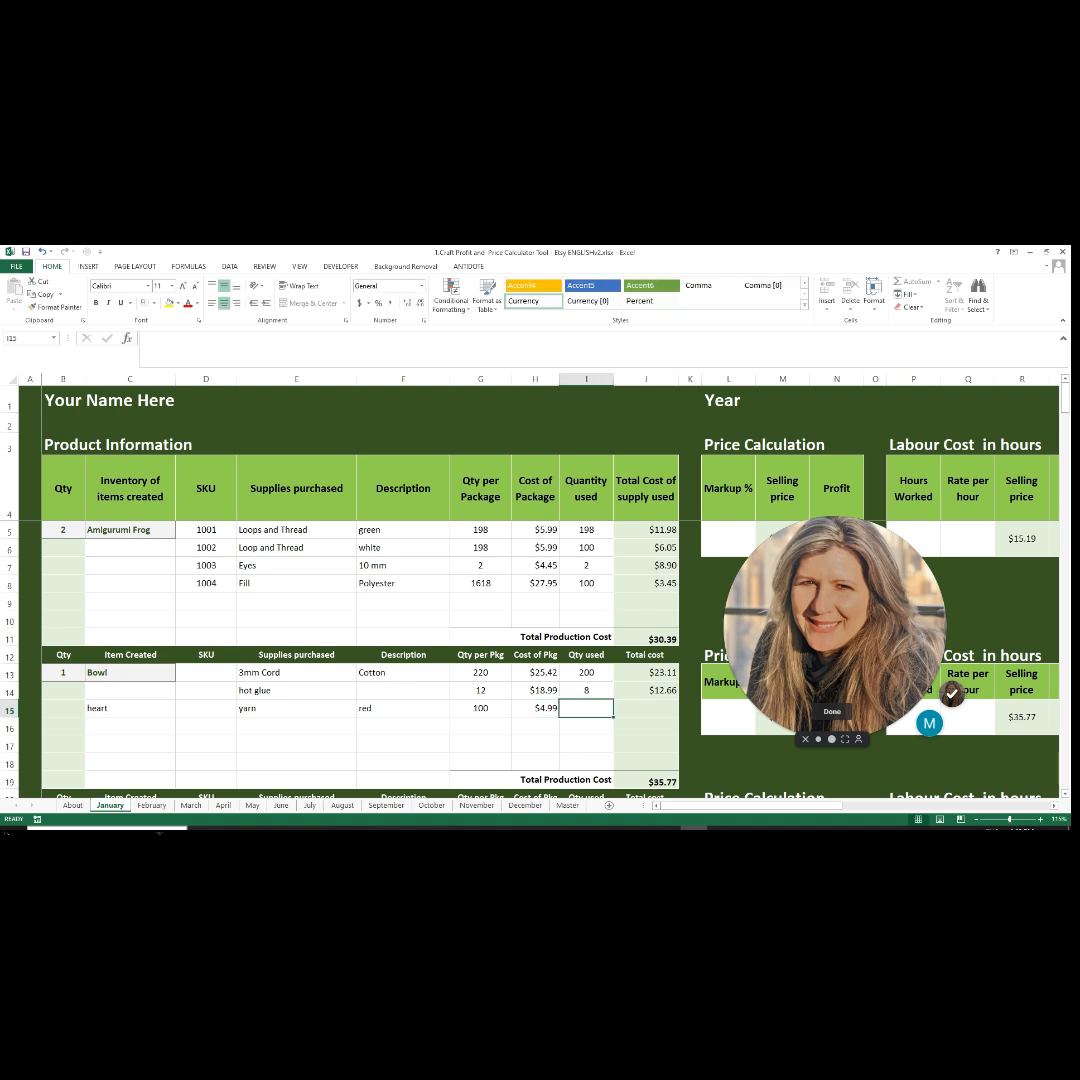
{"action": "type", "text": "50"}
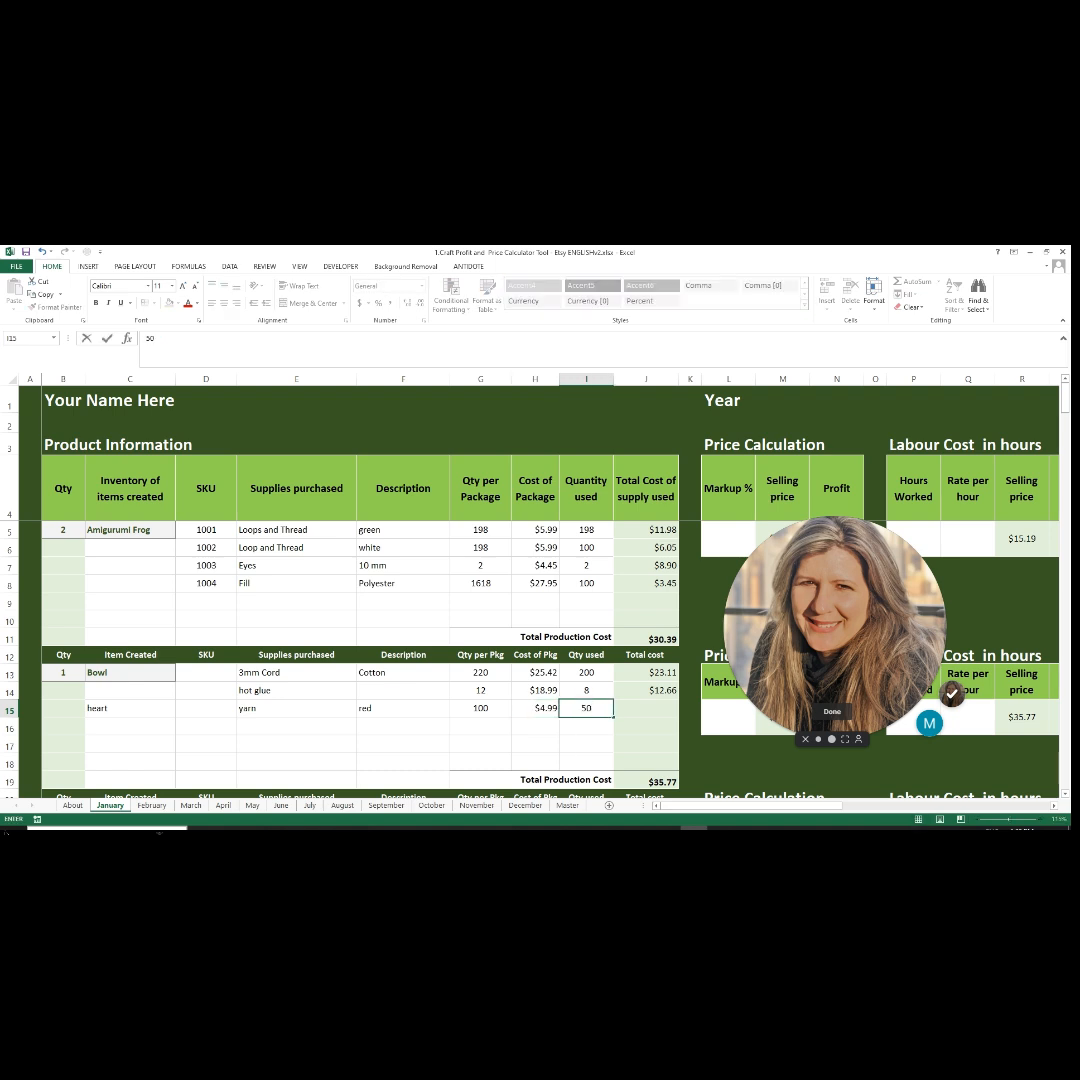
{"action": "key", "text": "Return"}
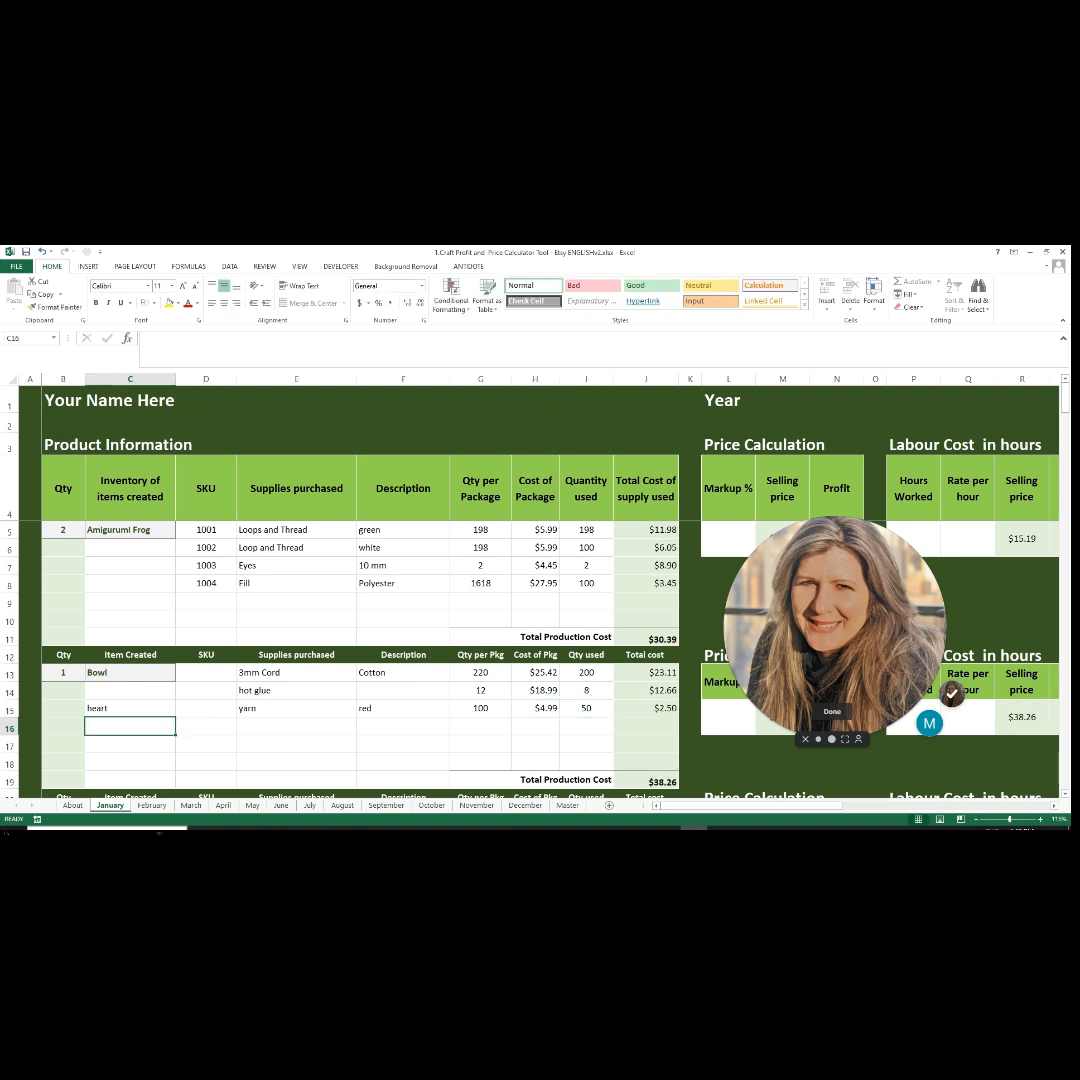
{"action": "left_click_drag", "start_coordinate": [60, 672], "coordinate": [140, 672]}
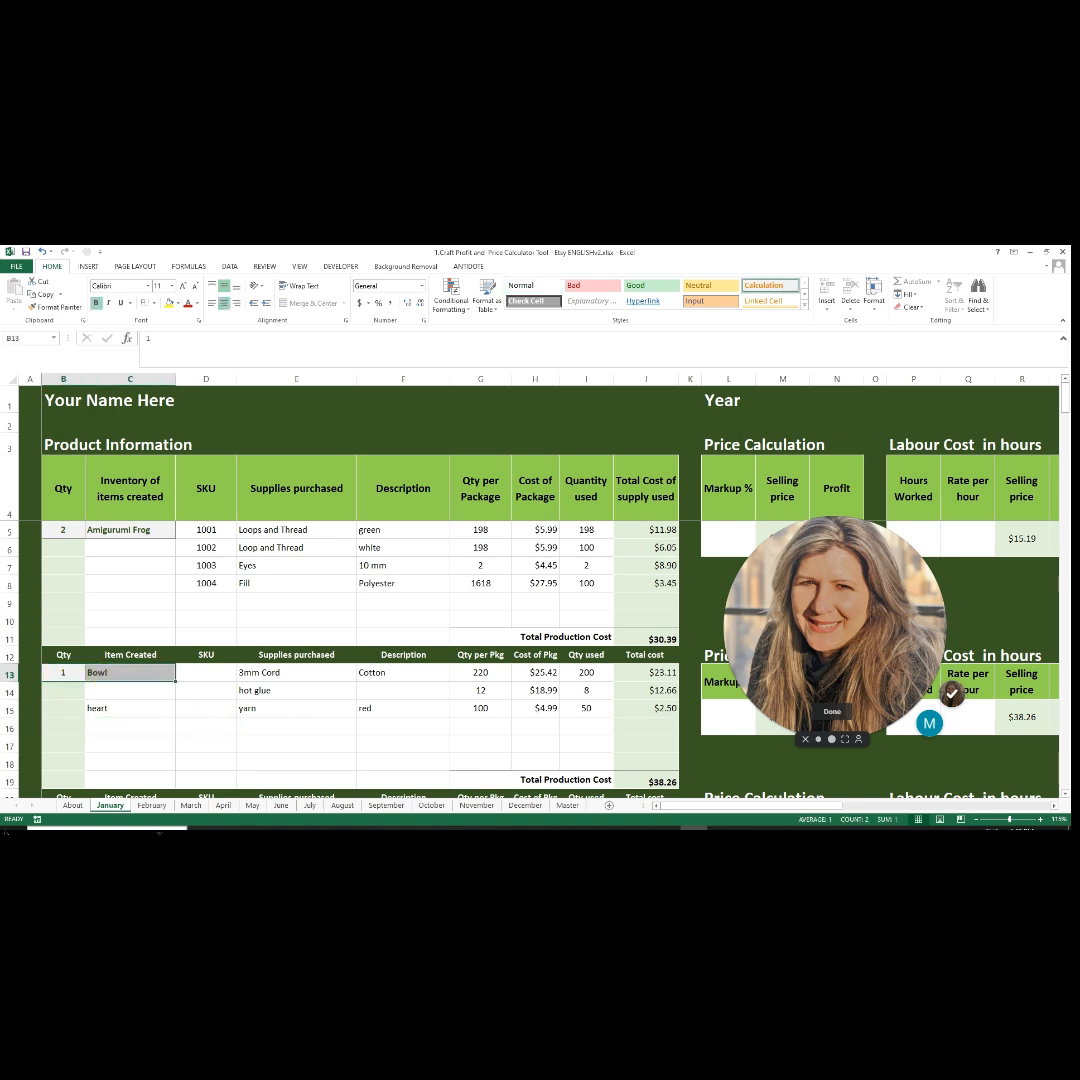
{"action": "left_click", "coordinate": [372, 729]}
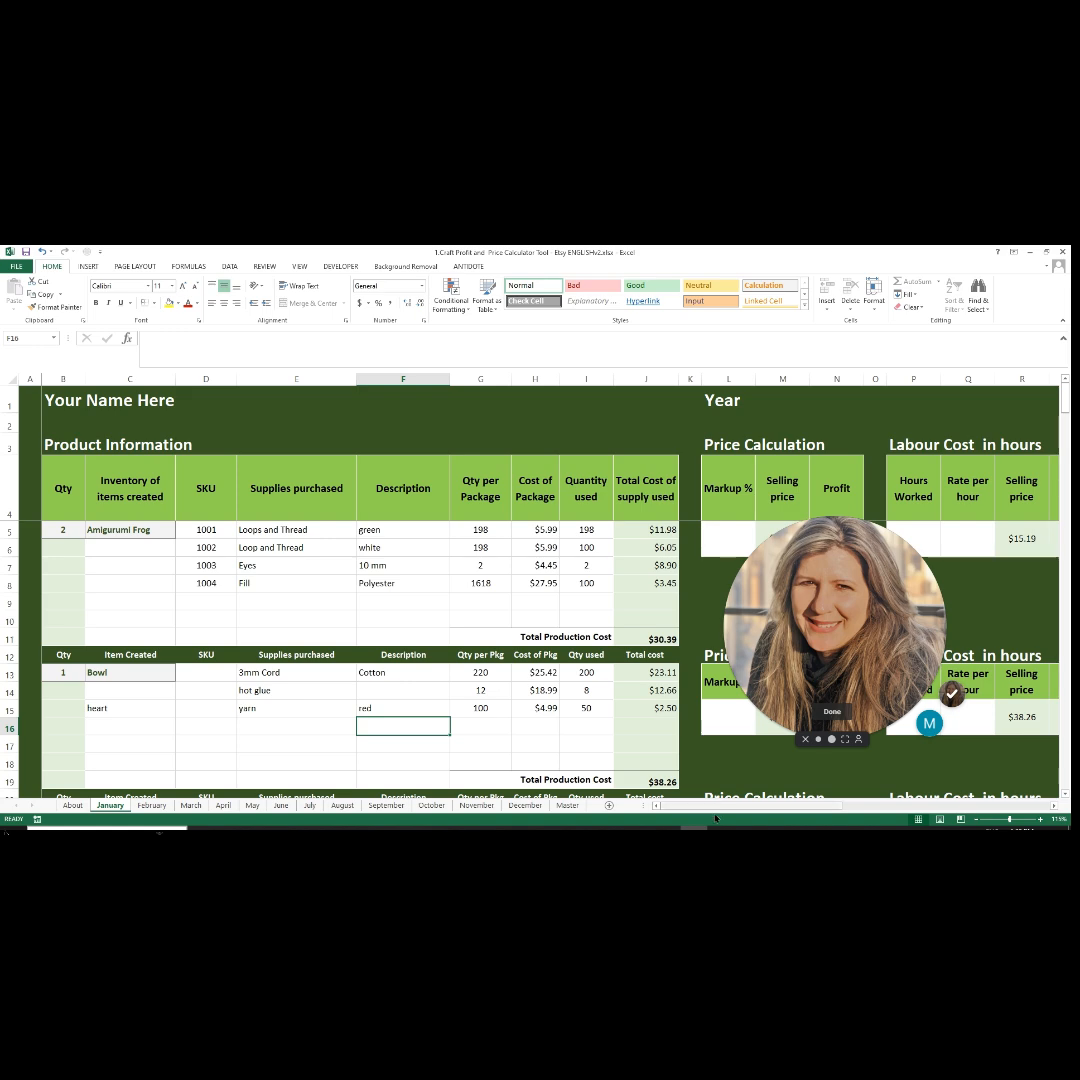
Step: Set the markup for the first product, Amigurumi Frog, to 30% in its Price Calculation section
{"action": "left_click_drag", "start_coordinate": [700, 805], "coordinate": [774, 805]}
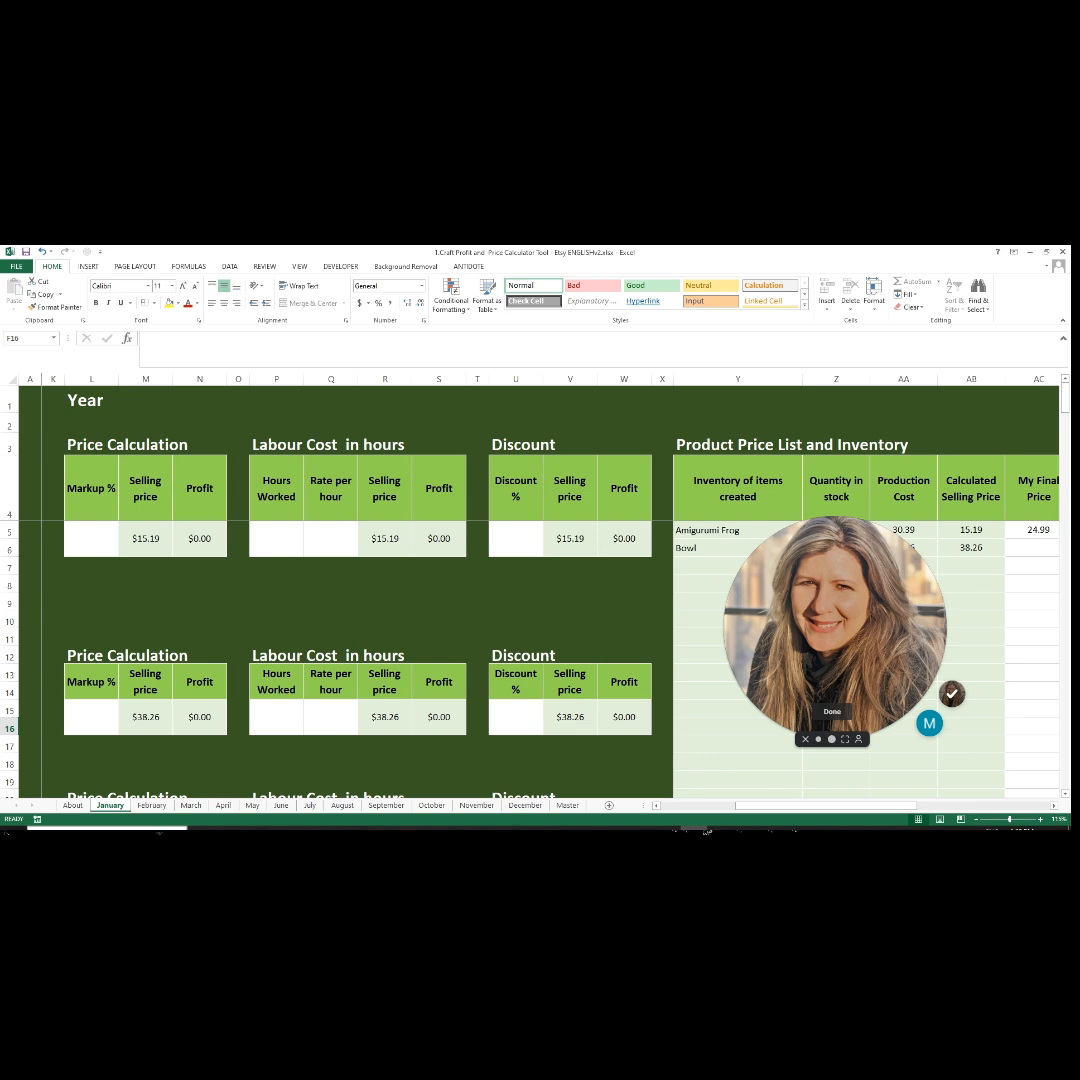
{"action": "left_click", "coordinate": [90, 486]}
{"action": "left_click", "coordinate": [92, 537]}
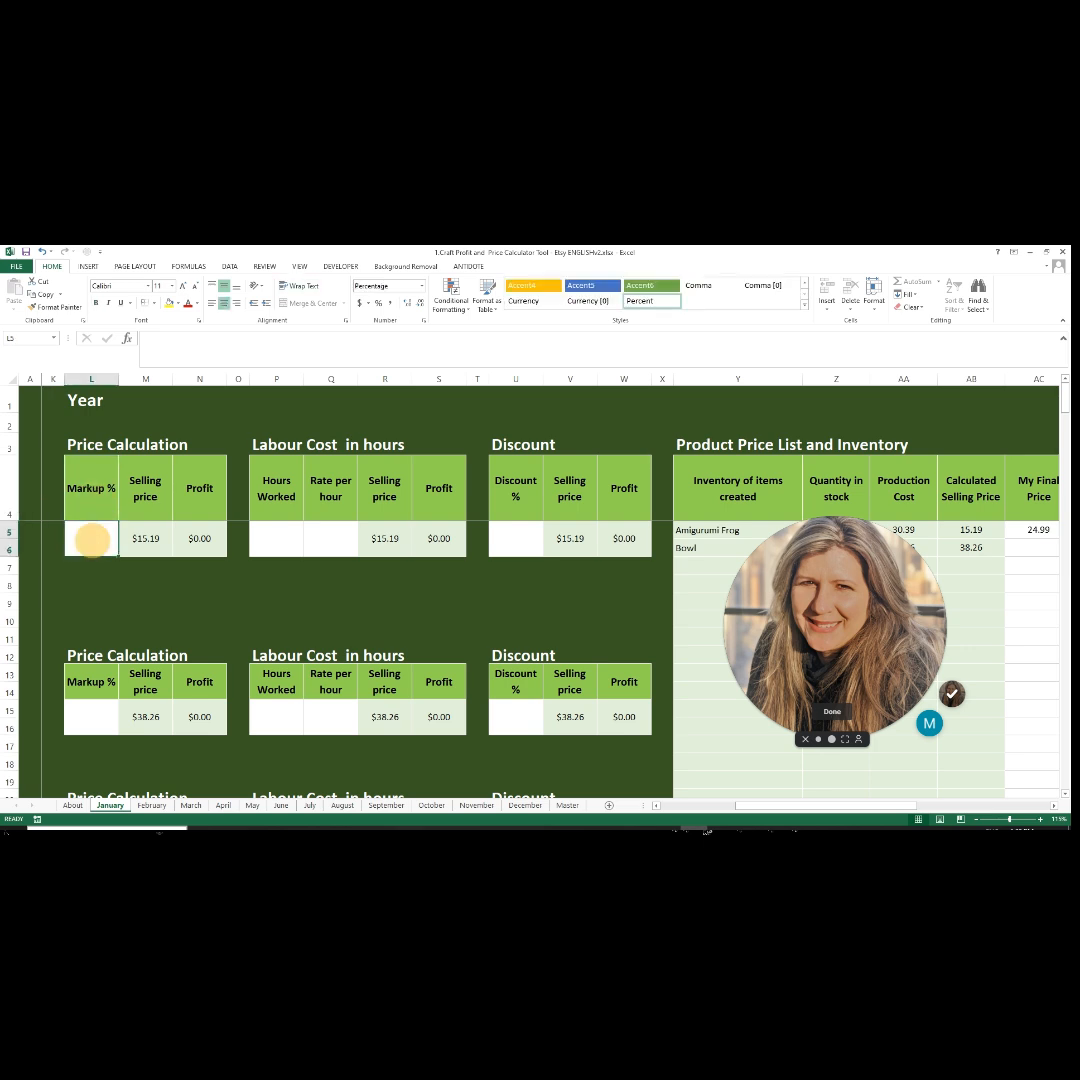
{"action": "type", "text": "30"}
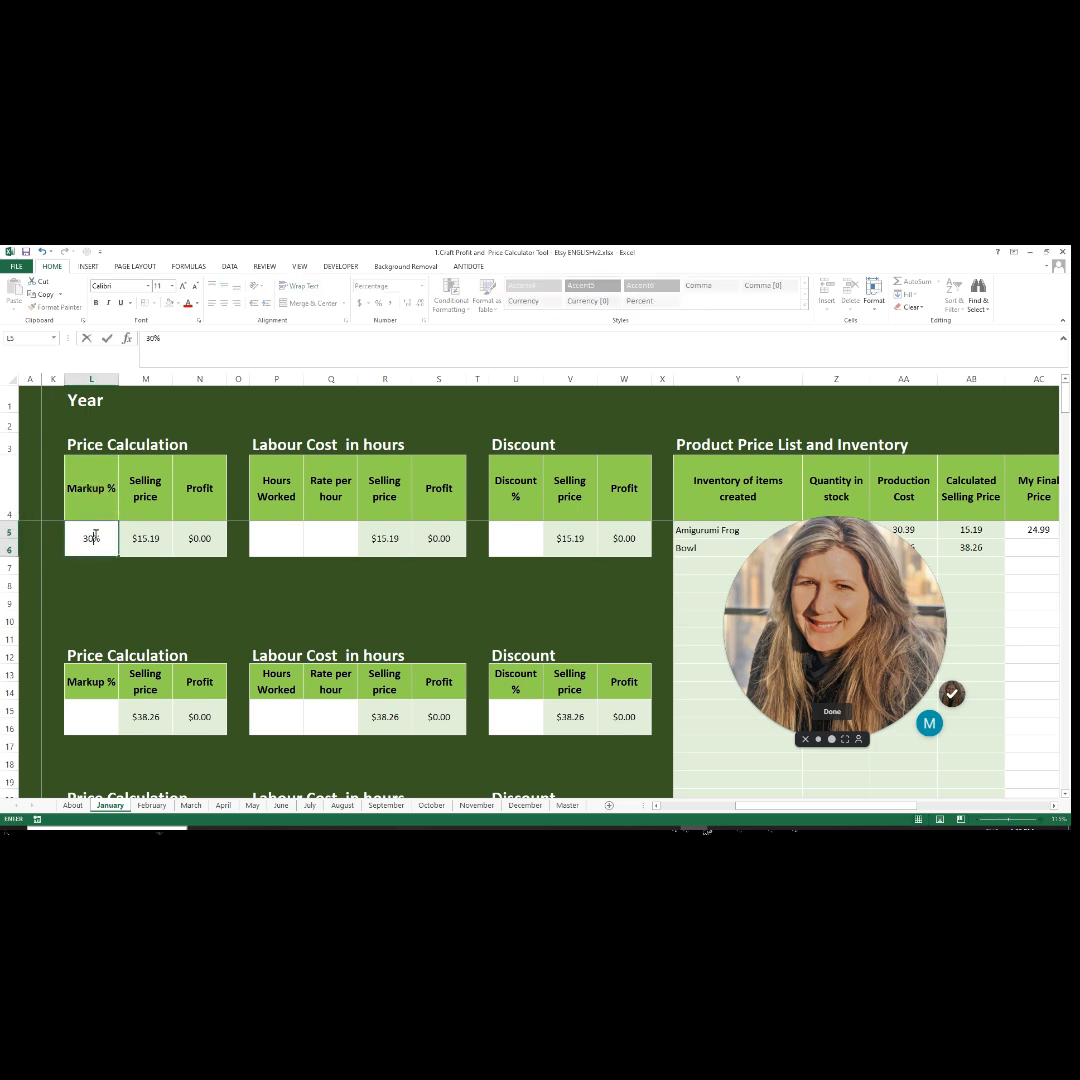
{"action": "key", "text": "Return"}
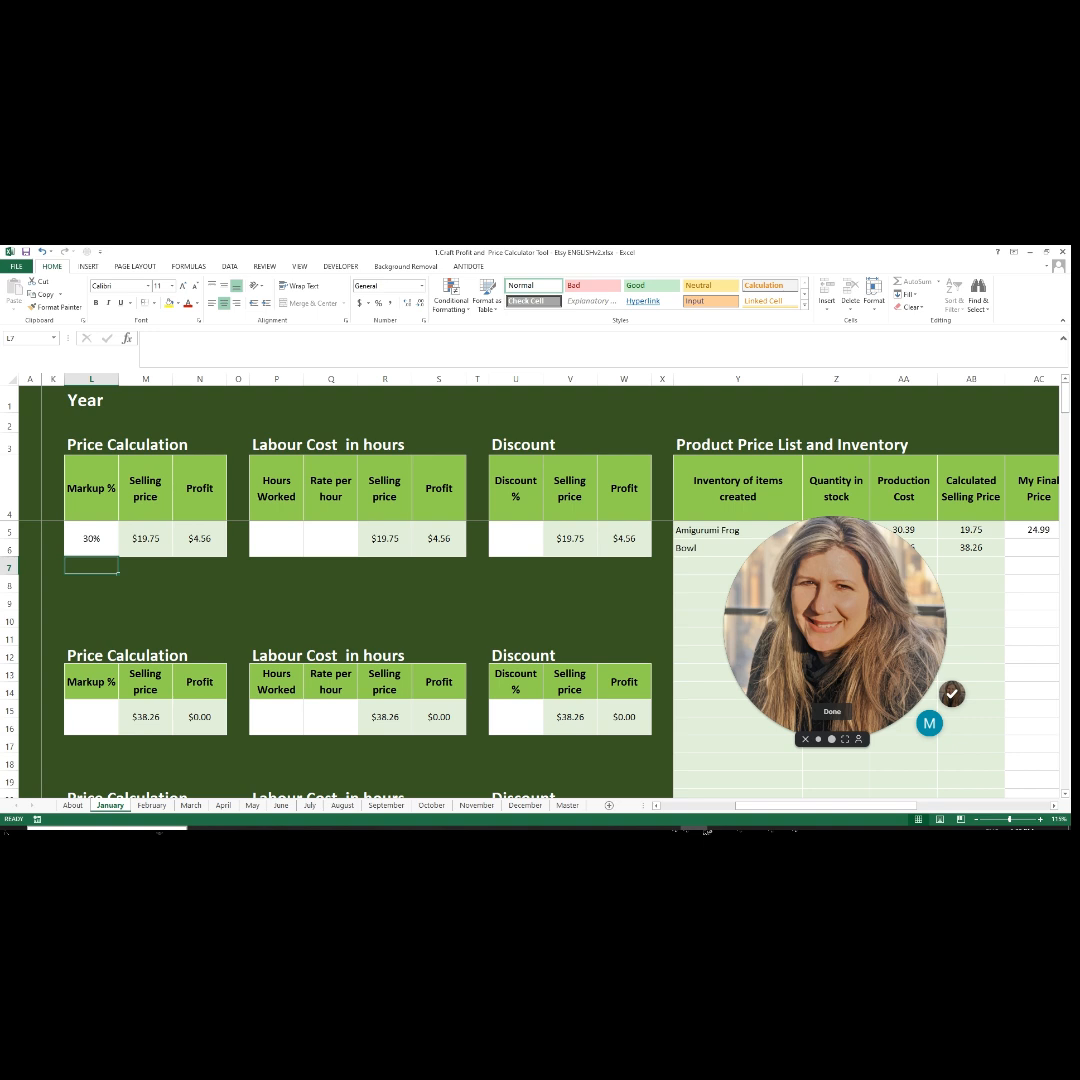
Step: Enter 2 hours worked at a rate of 12 per hour in the Amigurumi Frog's labour cost section
{"action": "left_click", "coordinate": [260, 546]}
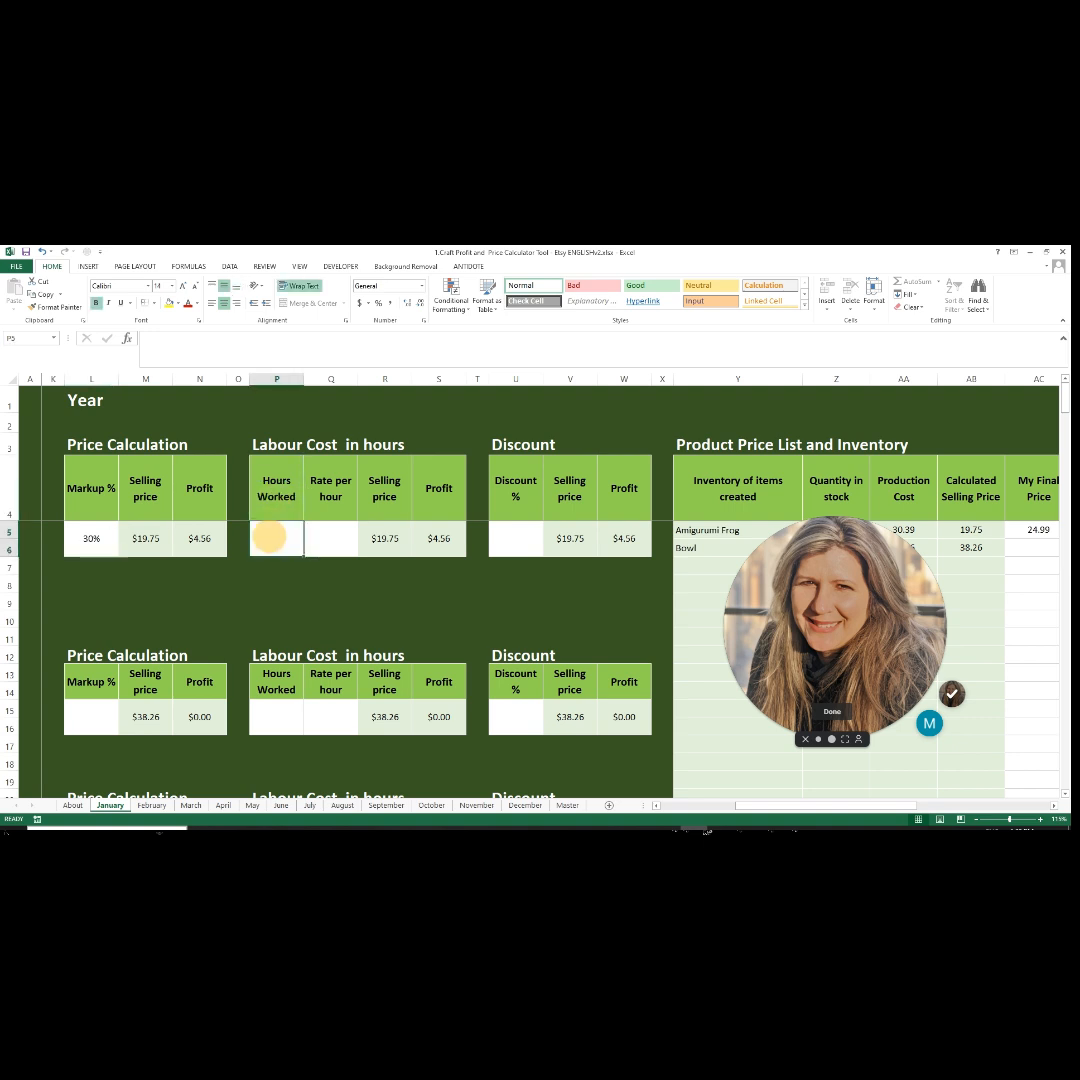
{"action": "type", "text": "2"}
{"action": "key", "text": "Tab"}
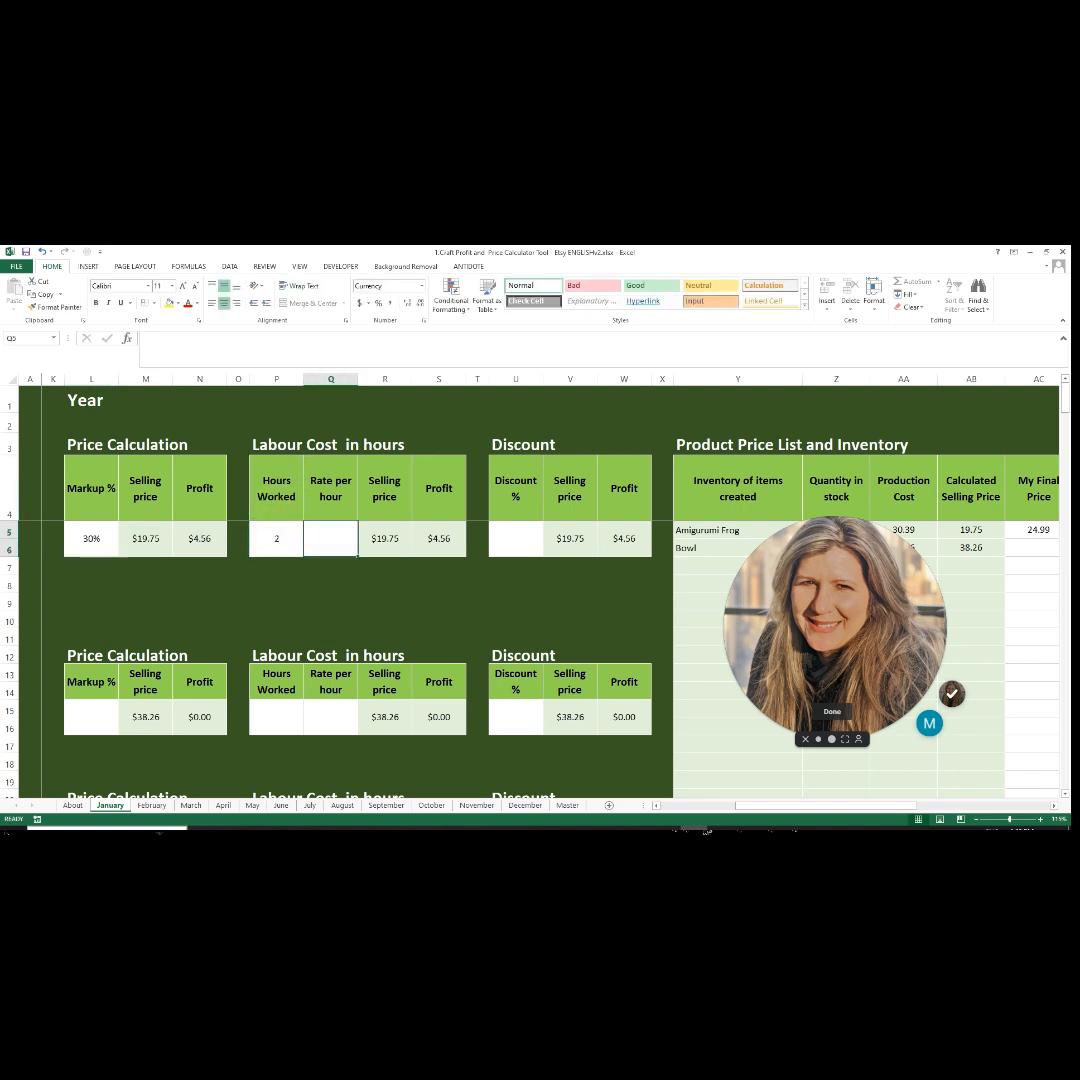
{"action": "type", "text": "12"}
{"action": "key", "text": "Return"}
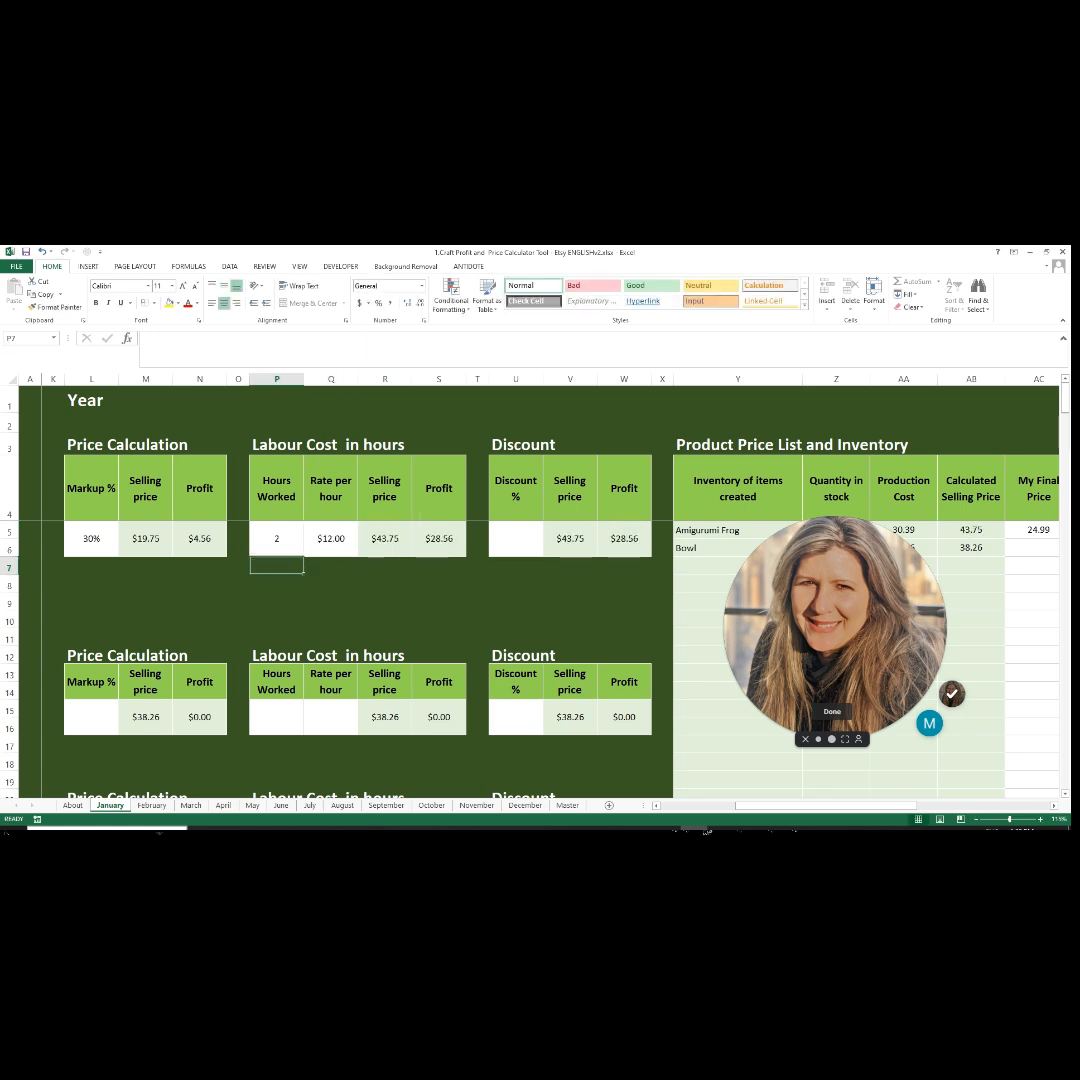
{"action": "left_click_drag", "start_coordinate": [385, 538], "coordinate": [439, 538]}
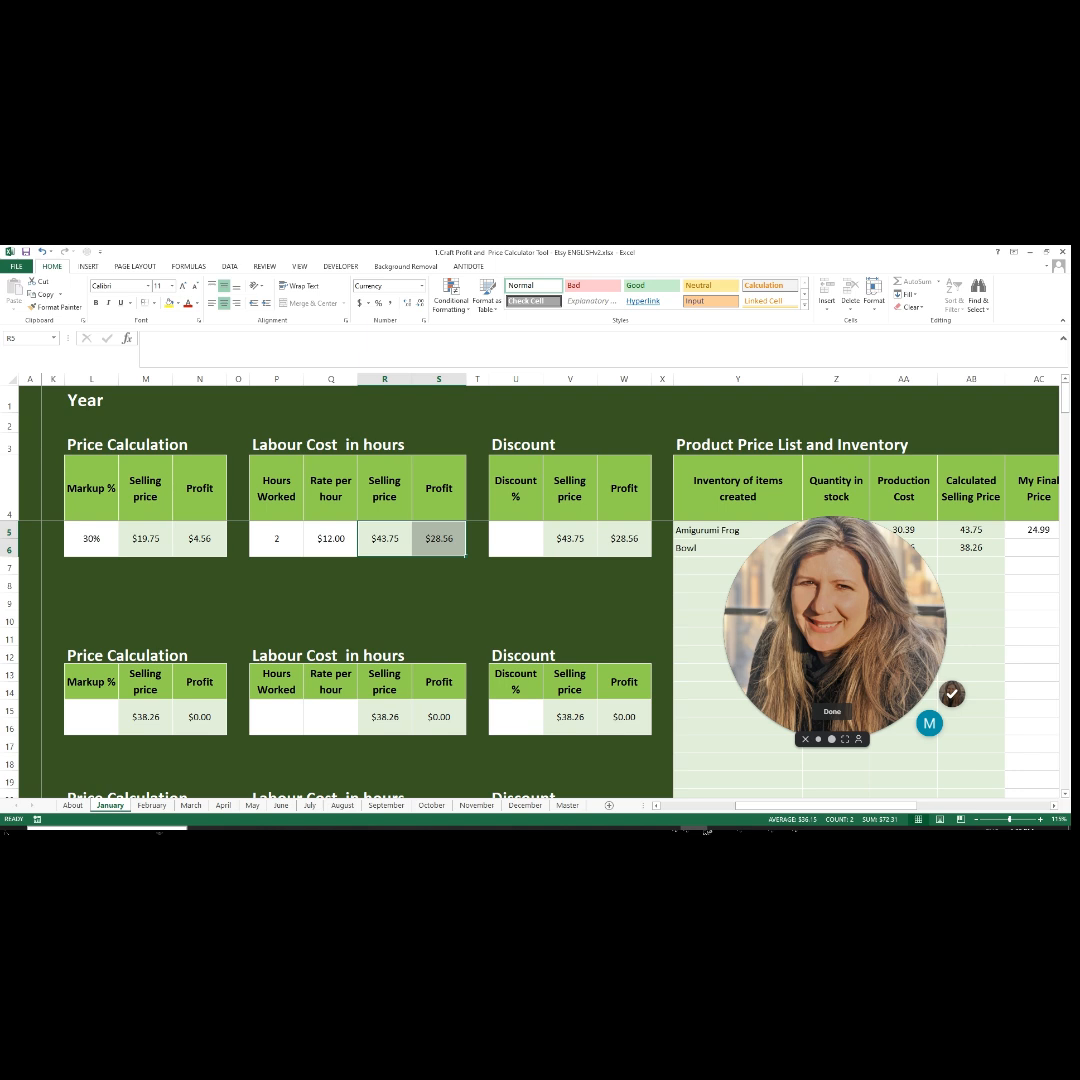
Step: Clear the hours worked and the hourly rate from the Amigurumi Frog's labour cost section
{"action": "left_click", "coordinate": [277, 538]}
{"action": "key", "text": "Delete"}
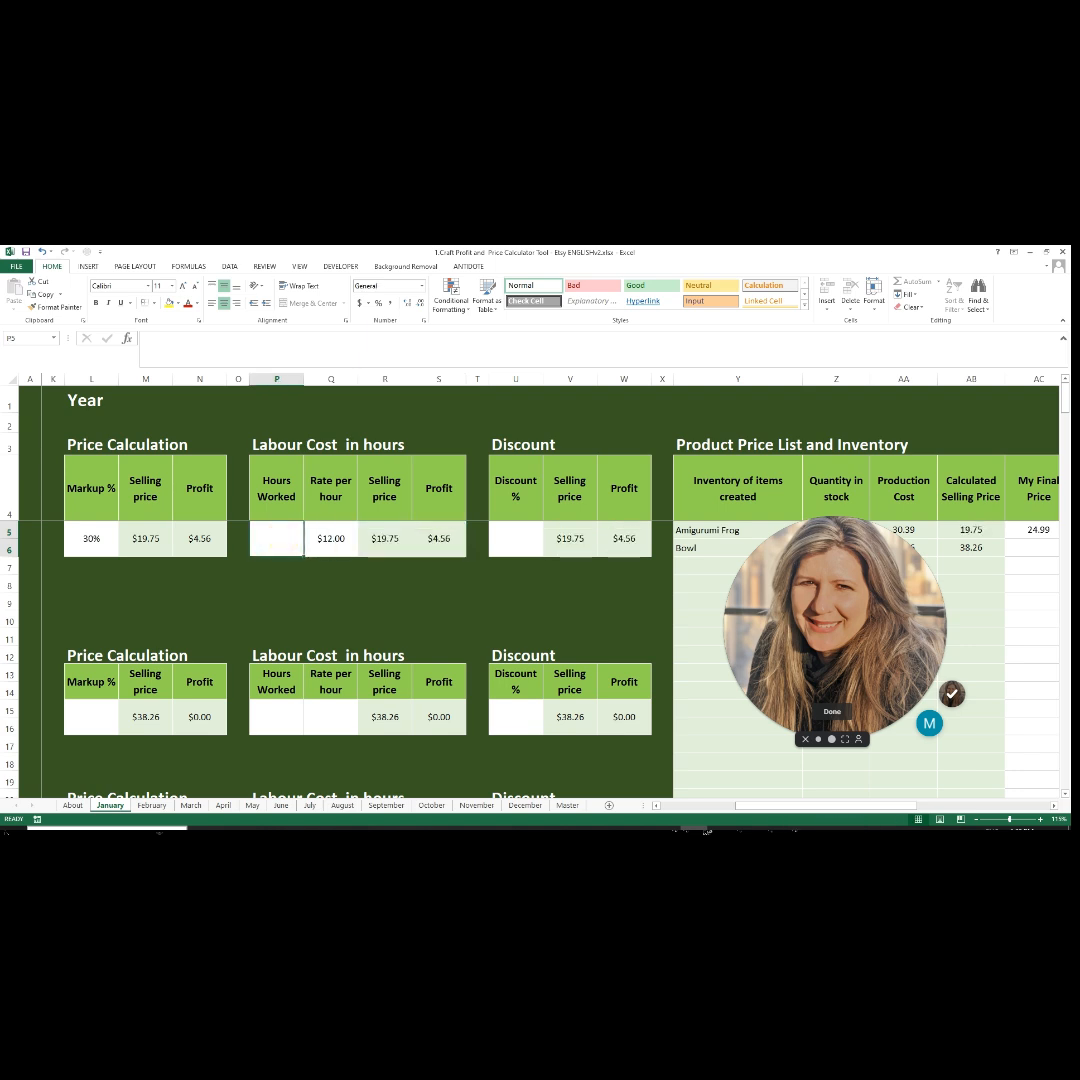
{"action": "left_click", "coordinate": [331, 540]}
{"action": "key", "text": "Delete"}
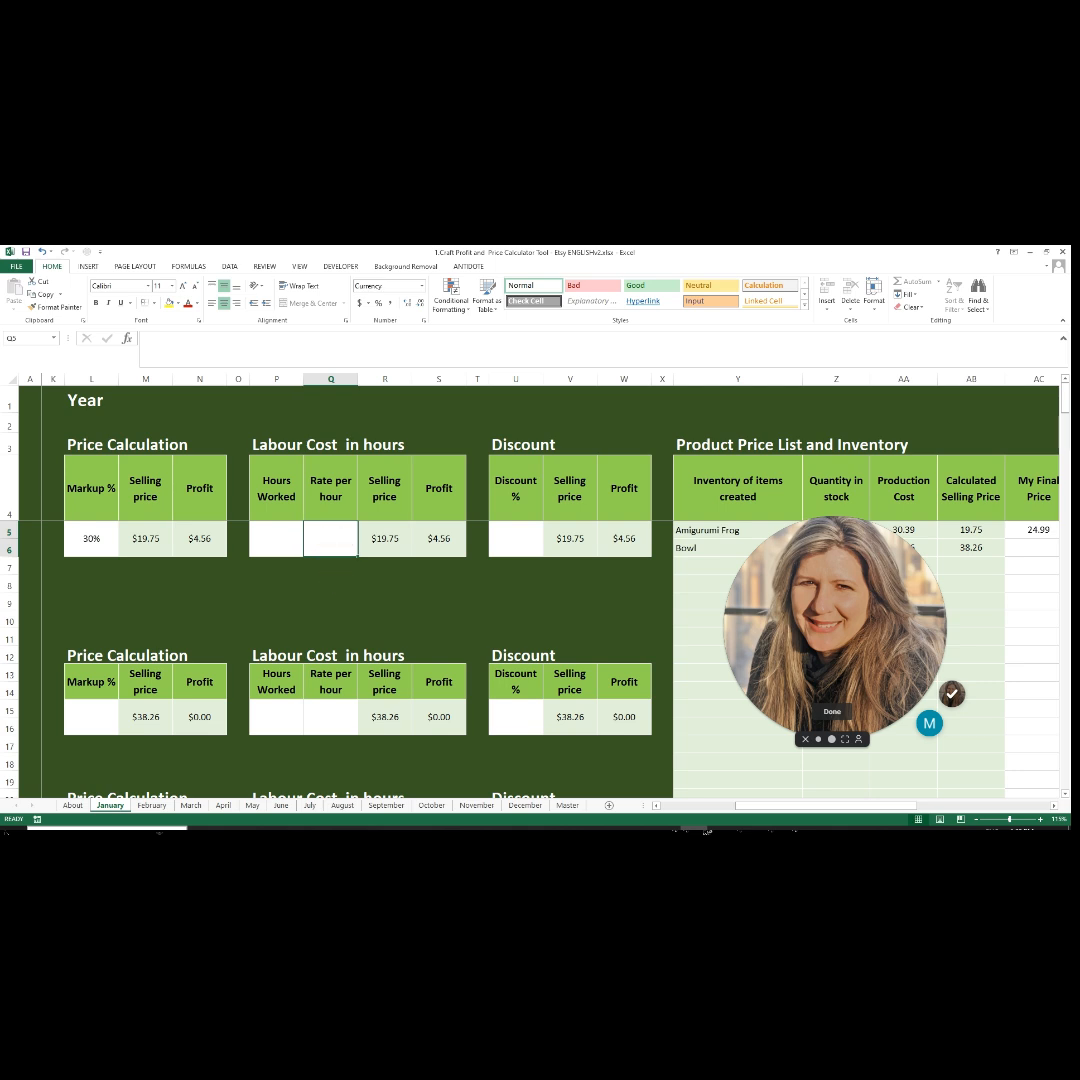
{"action": "left_click", "coordinate": [372, 541]}
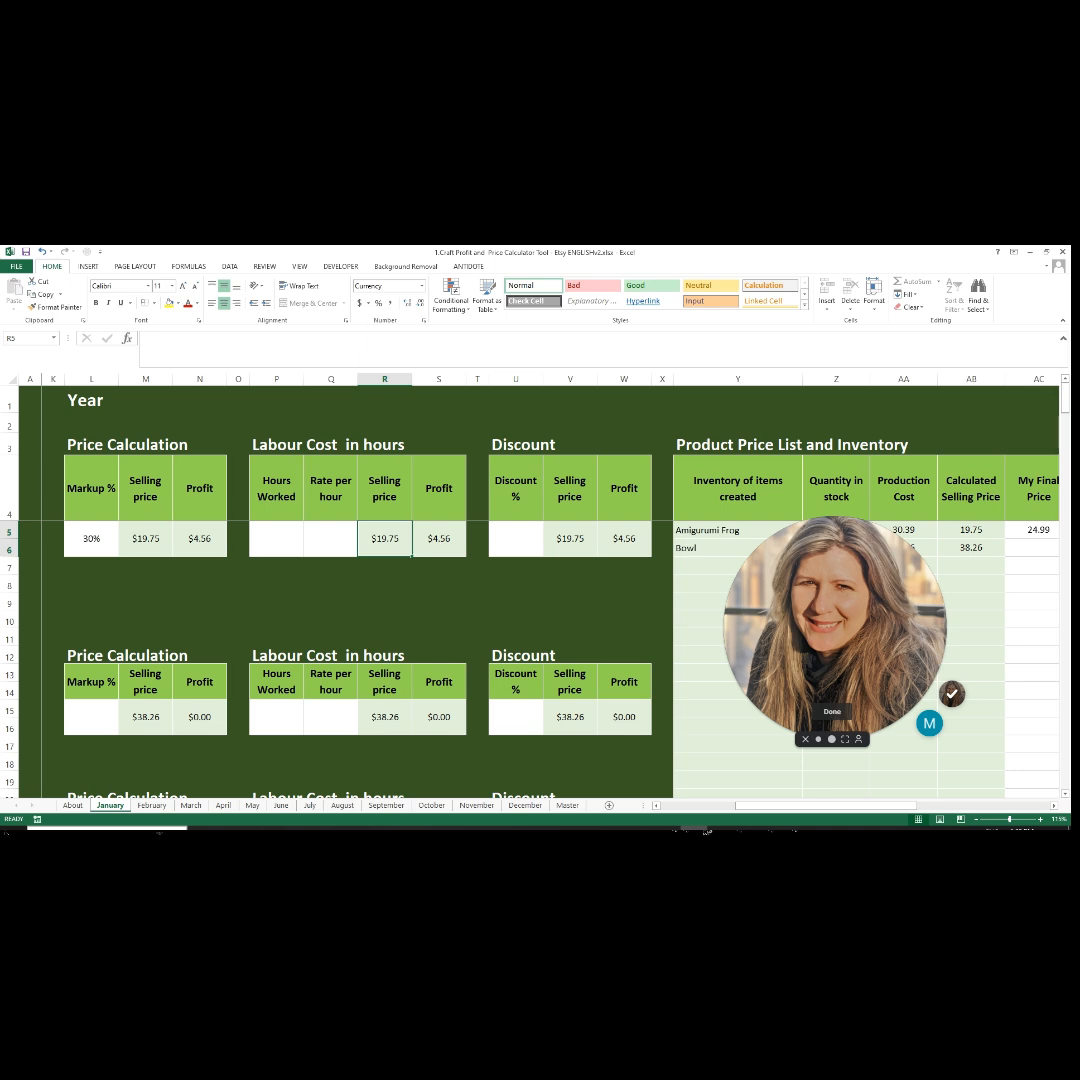
Step: Set the Amigurumi Frog's discount to 76%
{"action": "left_click", "coordinate": [516, 538]}
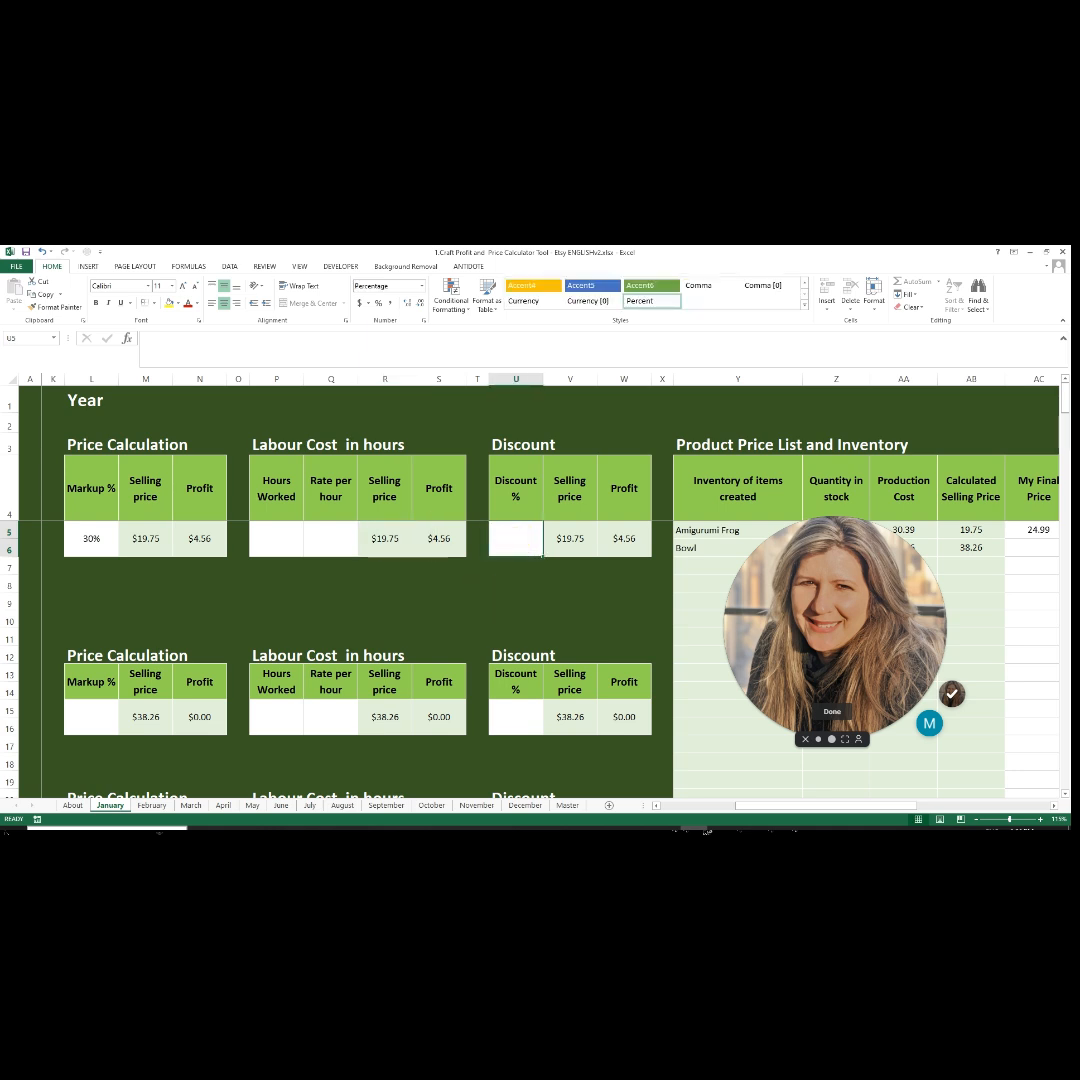
{"action": "type", "text": "75"}
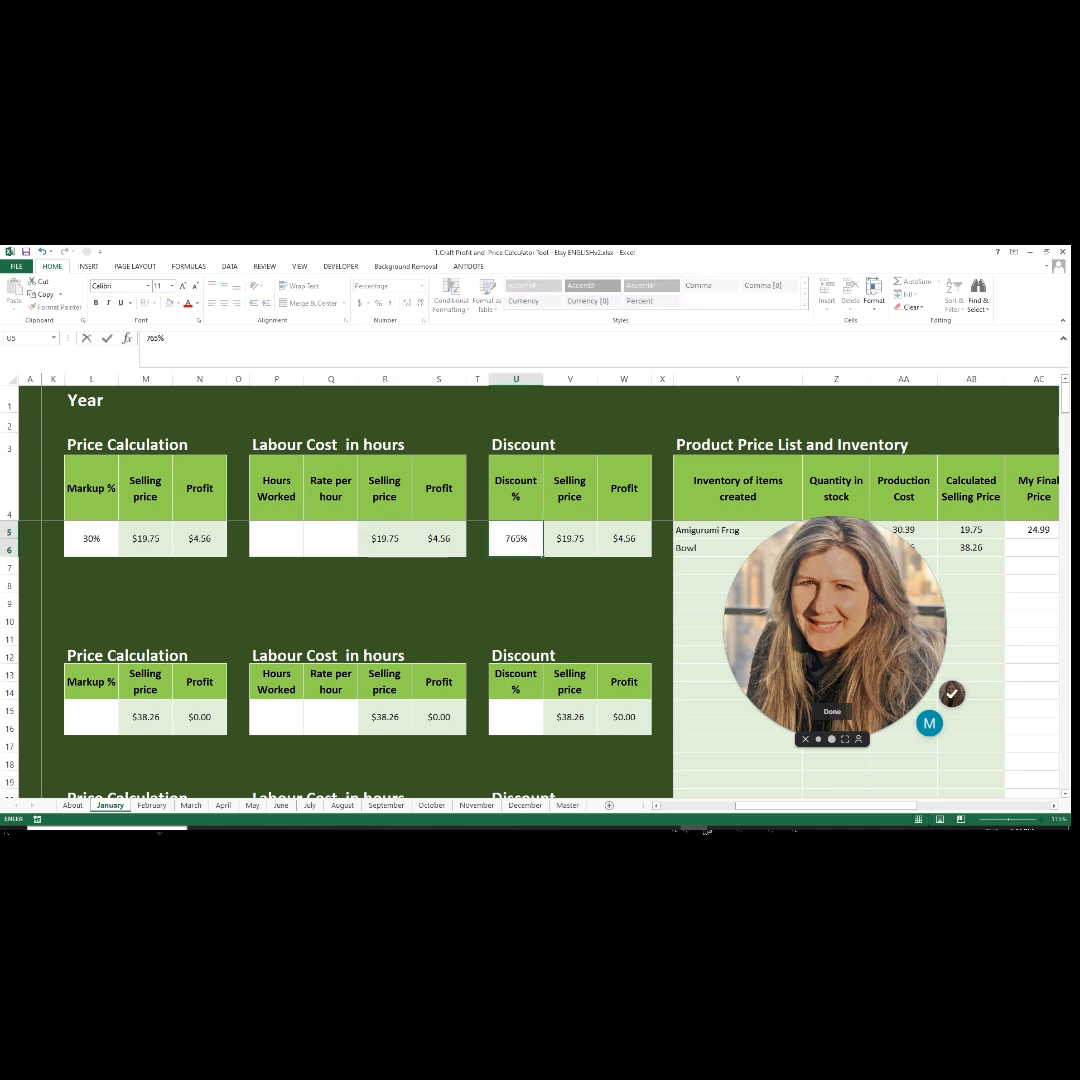
{"action": "key", "text": "Return"}
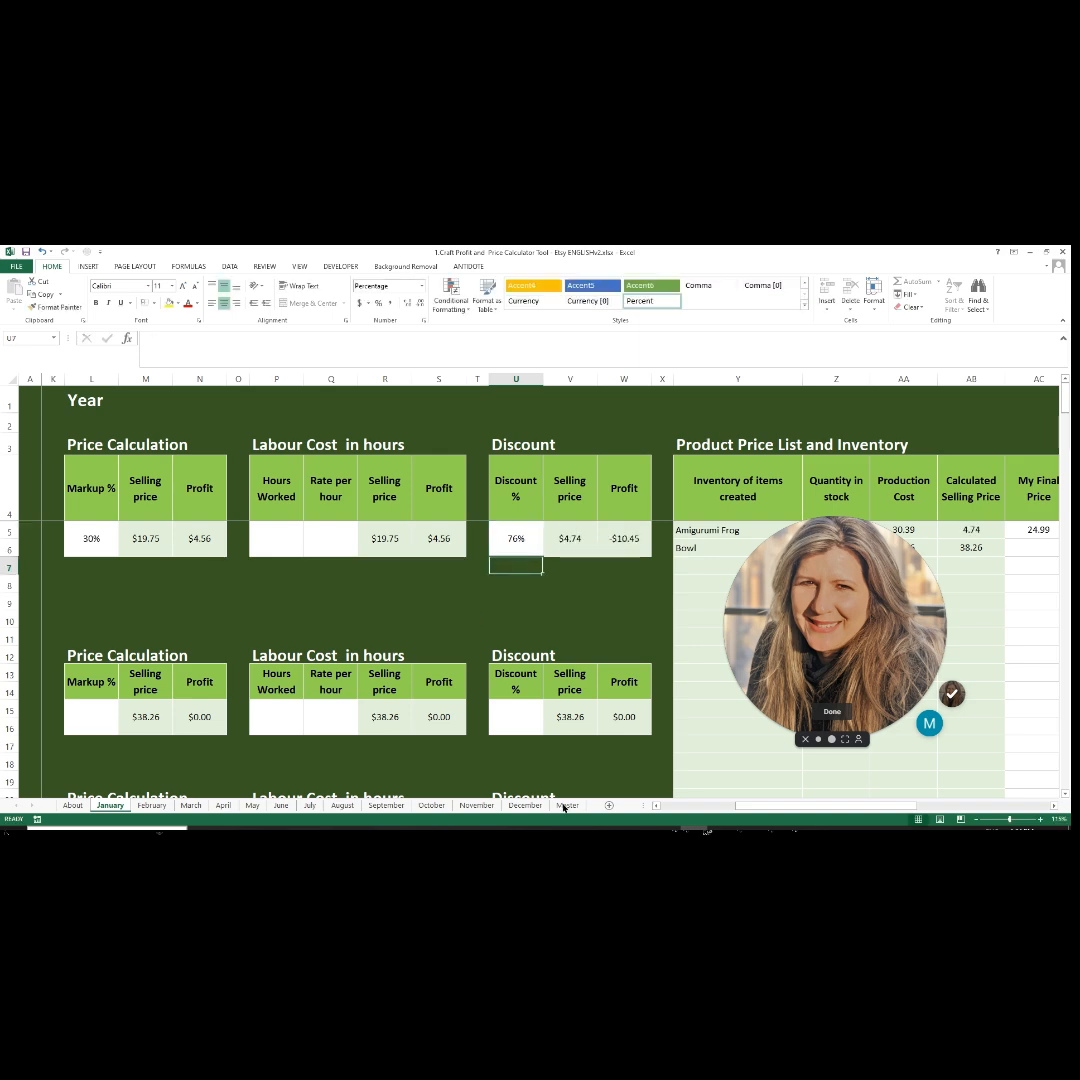
Step: Set My Final Price in the Product Price List and Inventory to 25 for the Amigurumi Frog and 20 for the Bowl
{"action": "left_click_drag", "start_coordinate": [766, 806], "coordinate": [848, 791]}
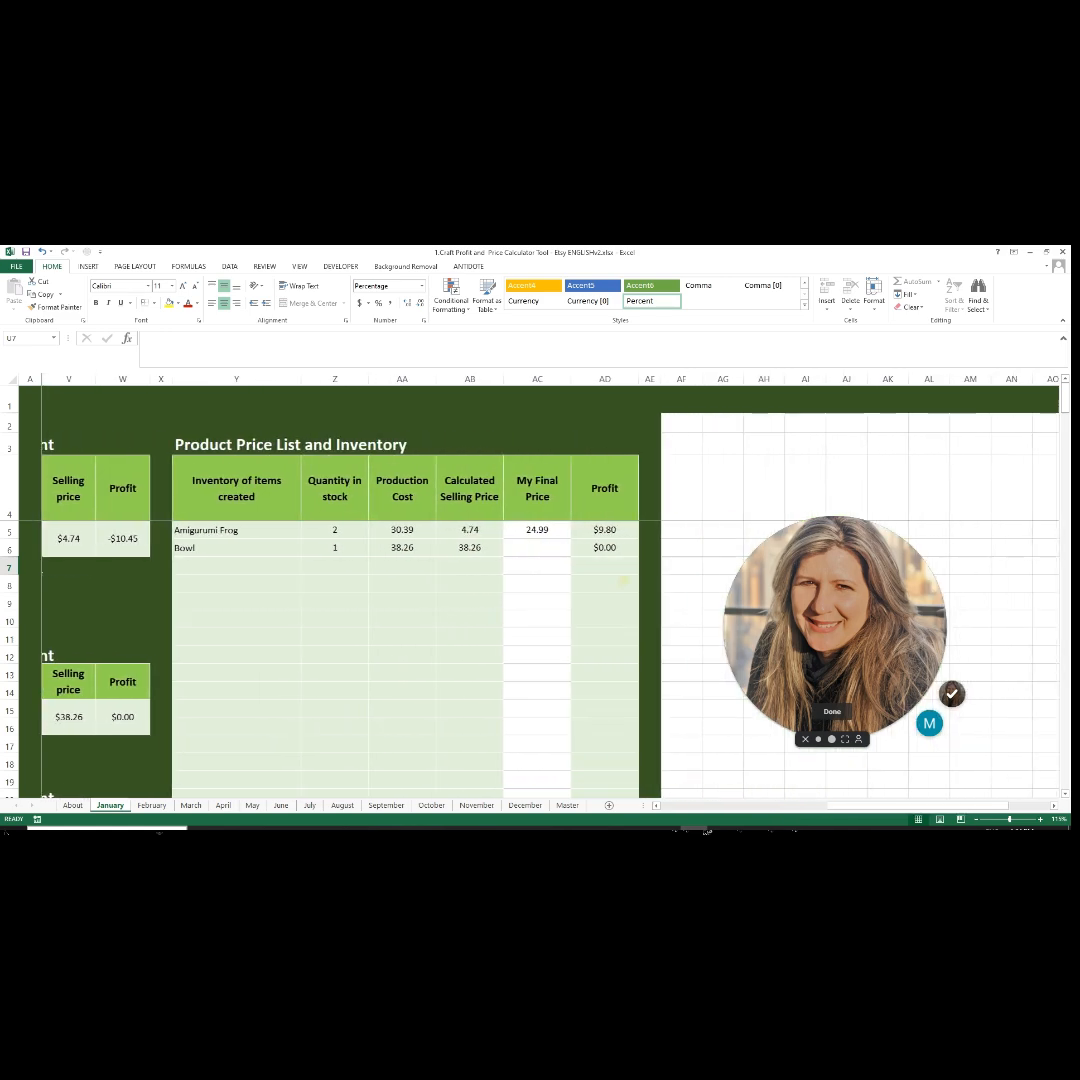
{"action": "left_click", "coordinate": [248, 529]}
{"action": "left_click", "coordinate": [248, 546]}
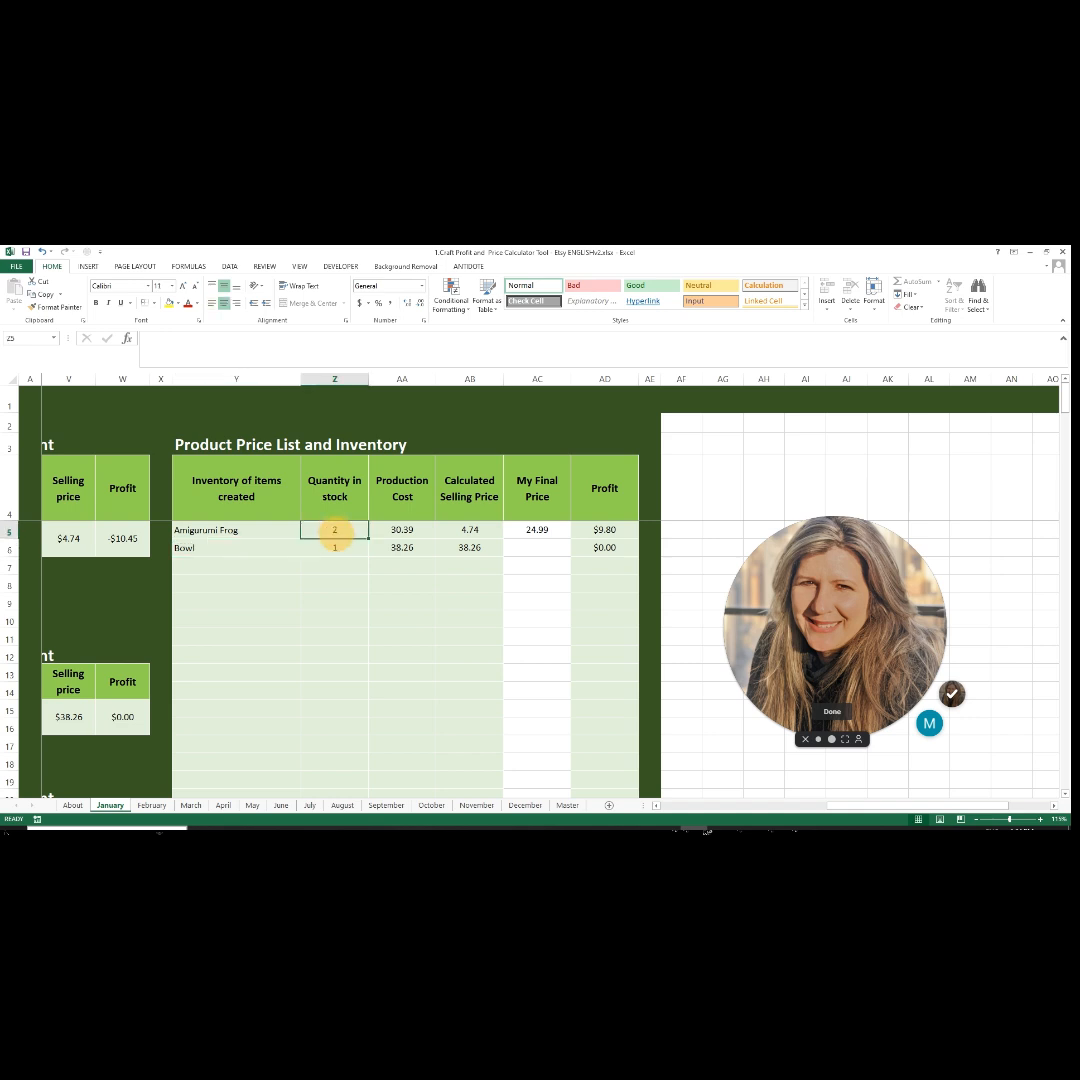
{"action": "left_click", "coordinate": [335, 547]}
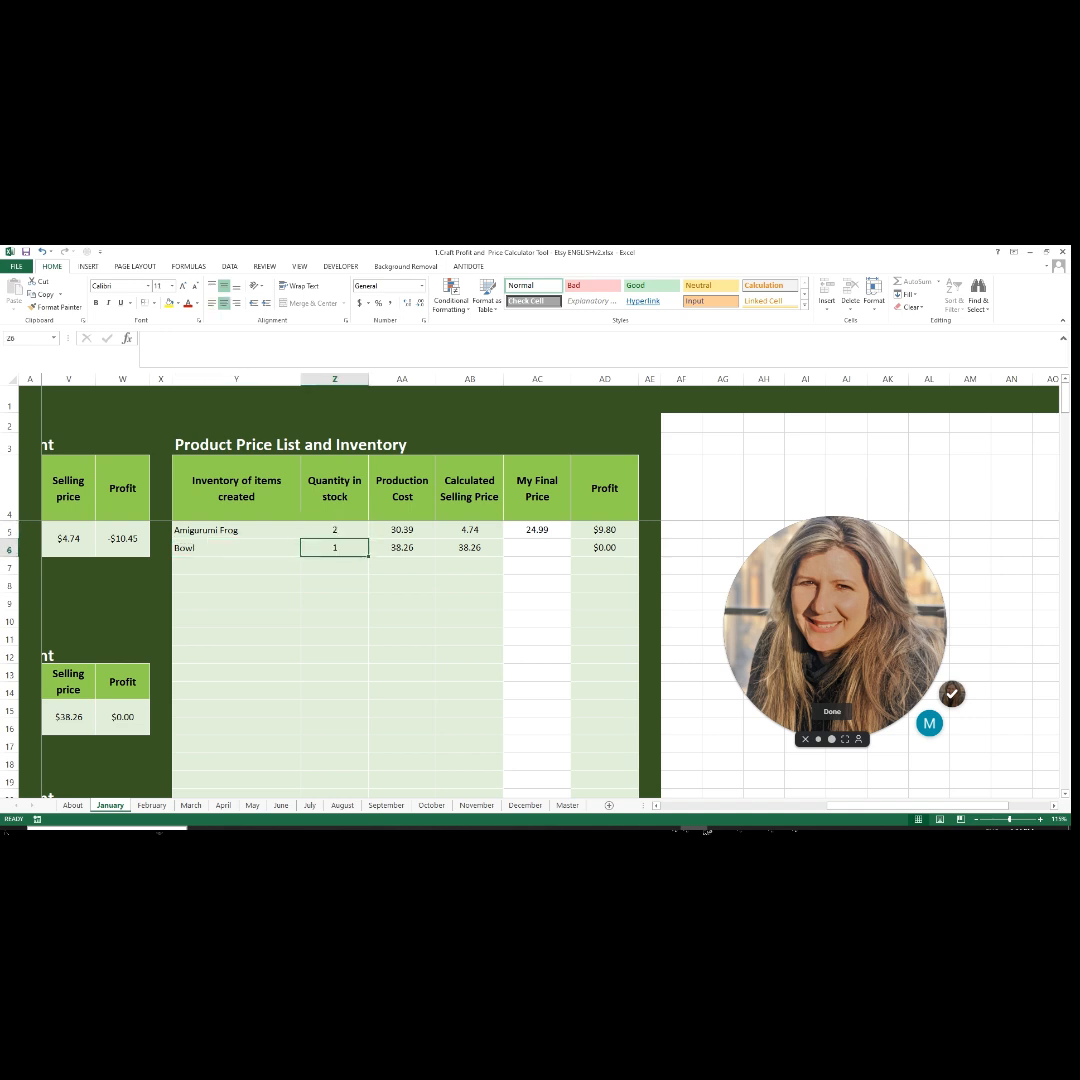
{"action": "left_click_drag", "start_coordinate": [401, 529], "coordinate": [401, 545]}
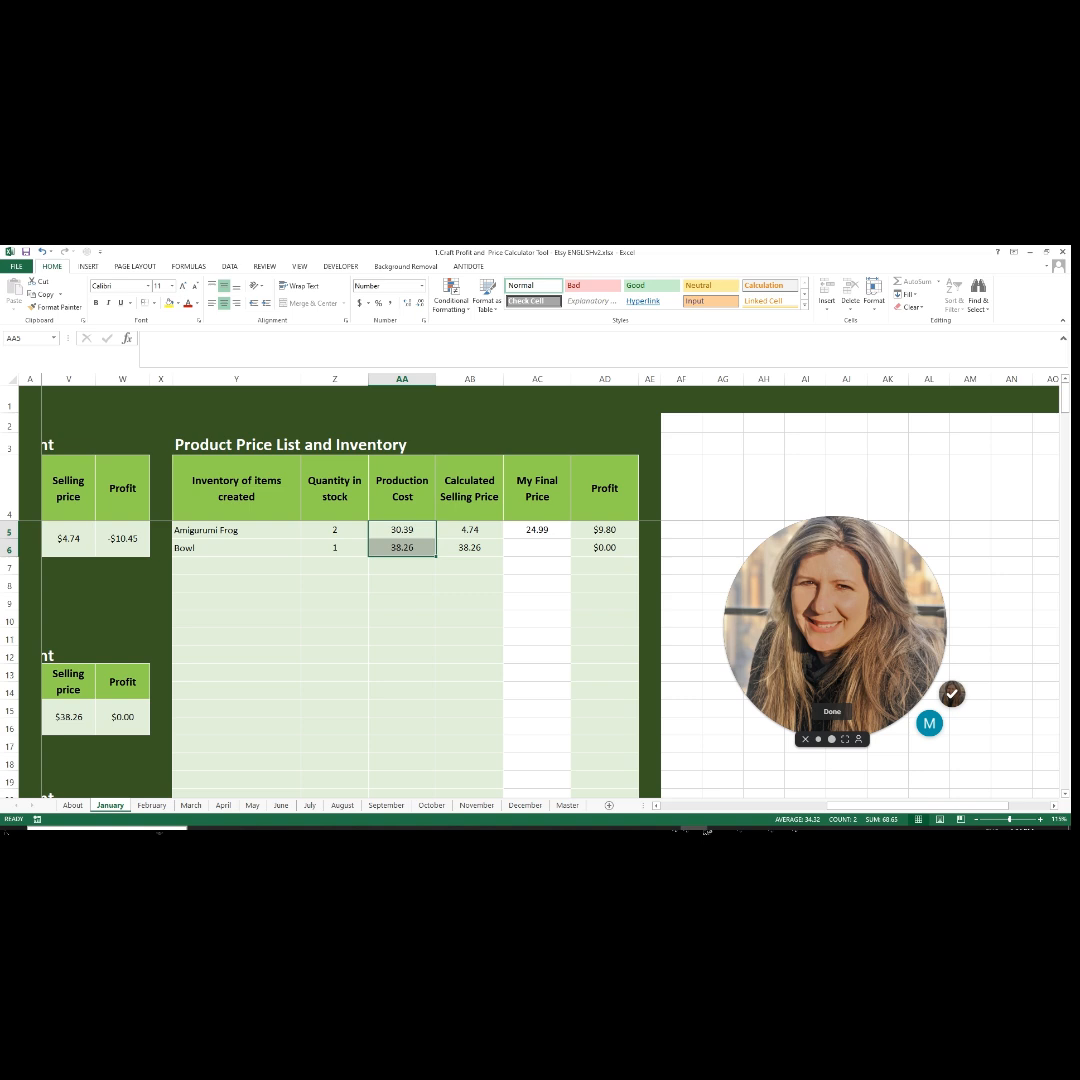
{"action": "left_click", "coordinate": [537, 529]}
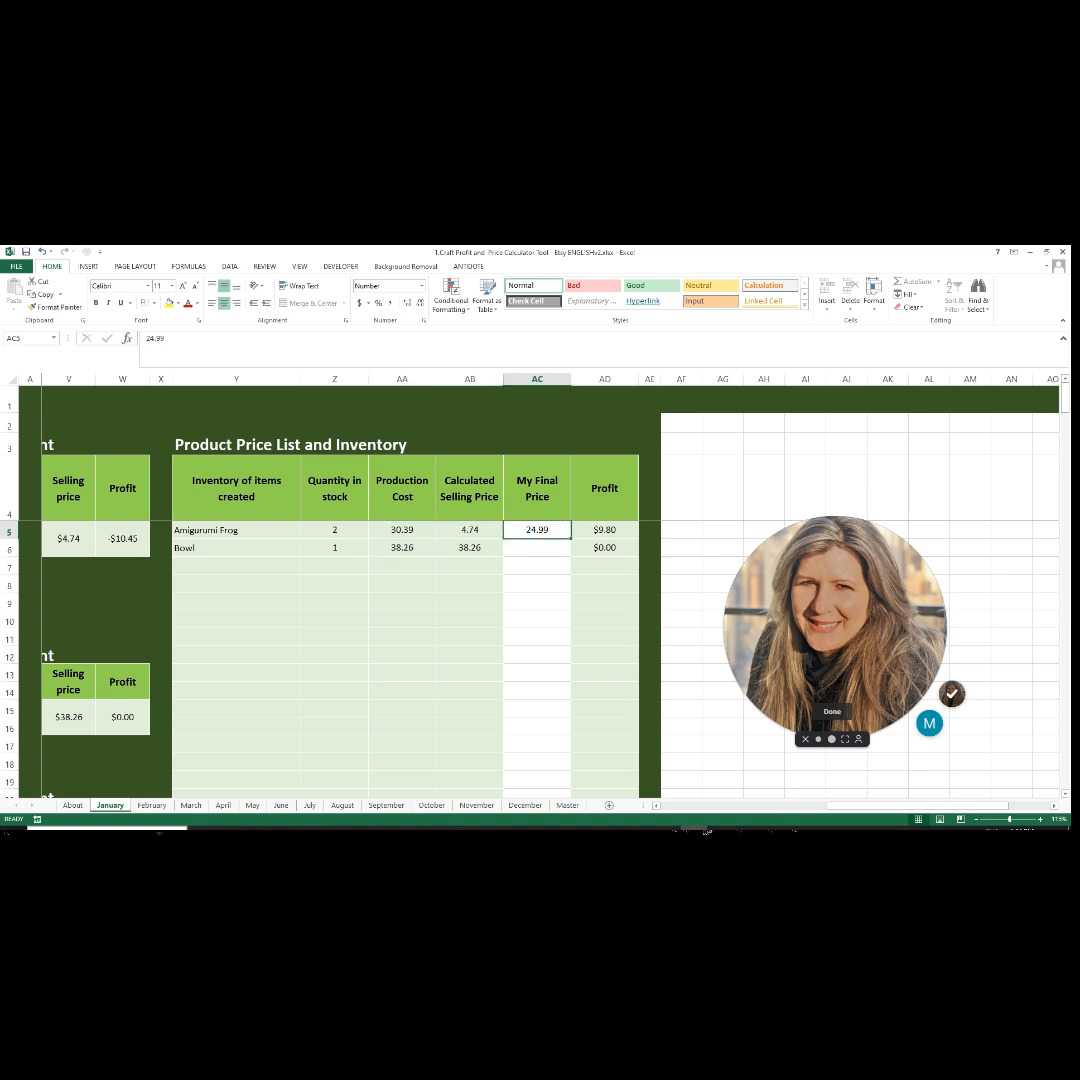
{"action": "type", "text": "25"}
{"action": "key", "text": "Return"}
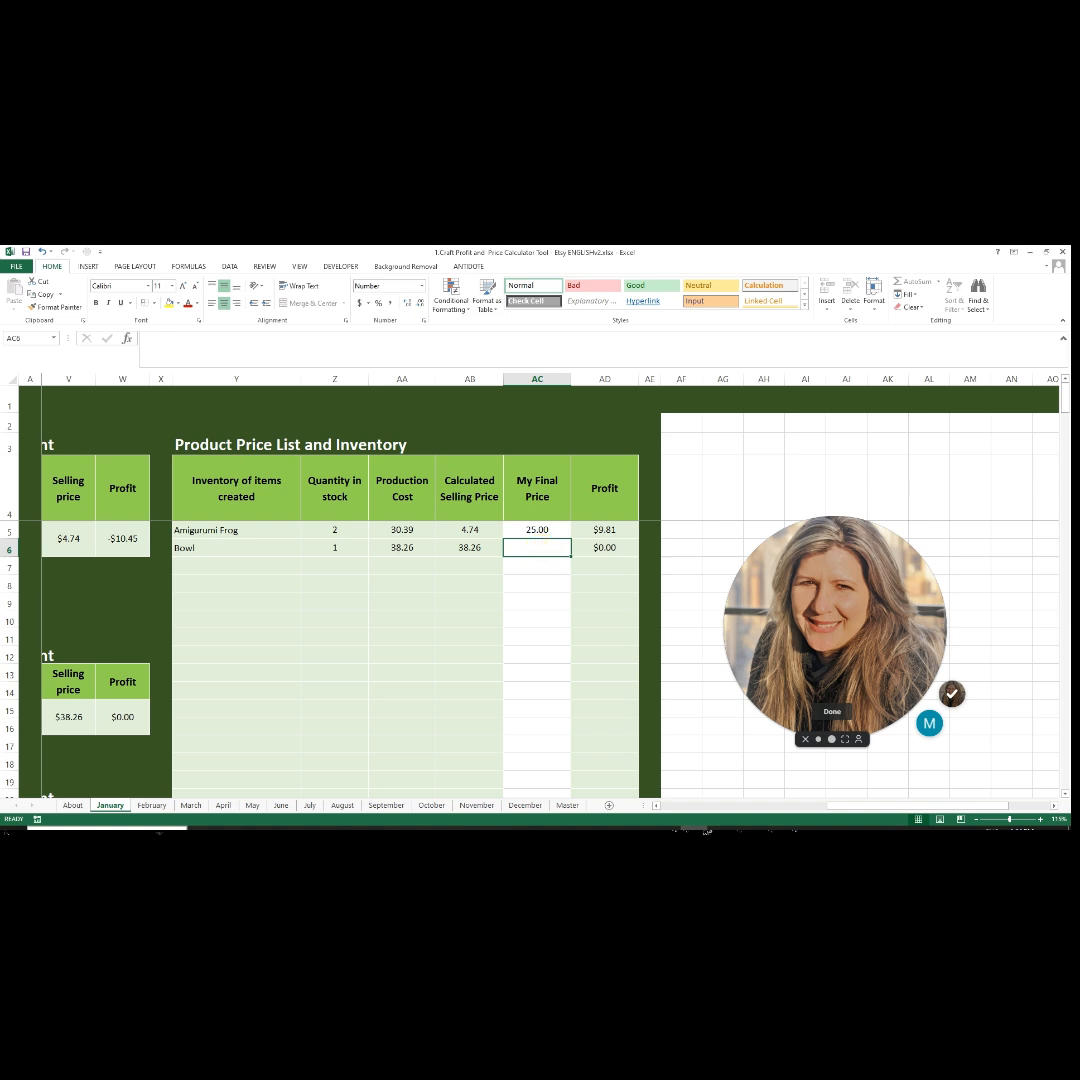
{"action": "type", "text": "20"}
{"action": "key", "text": "Return"}
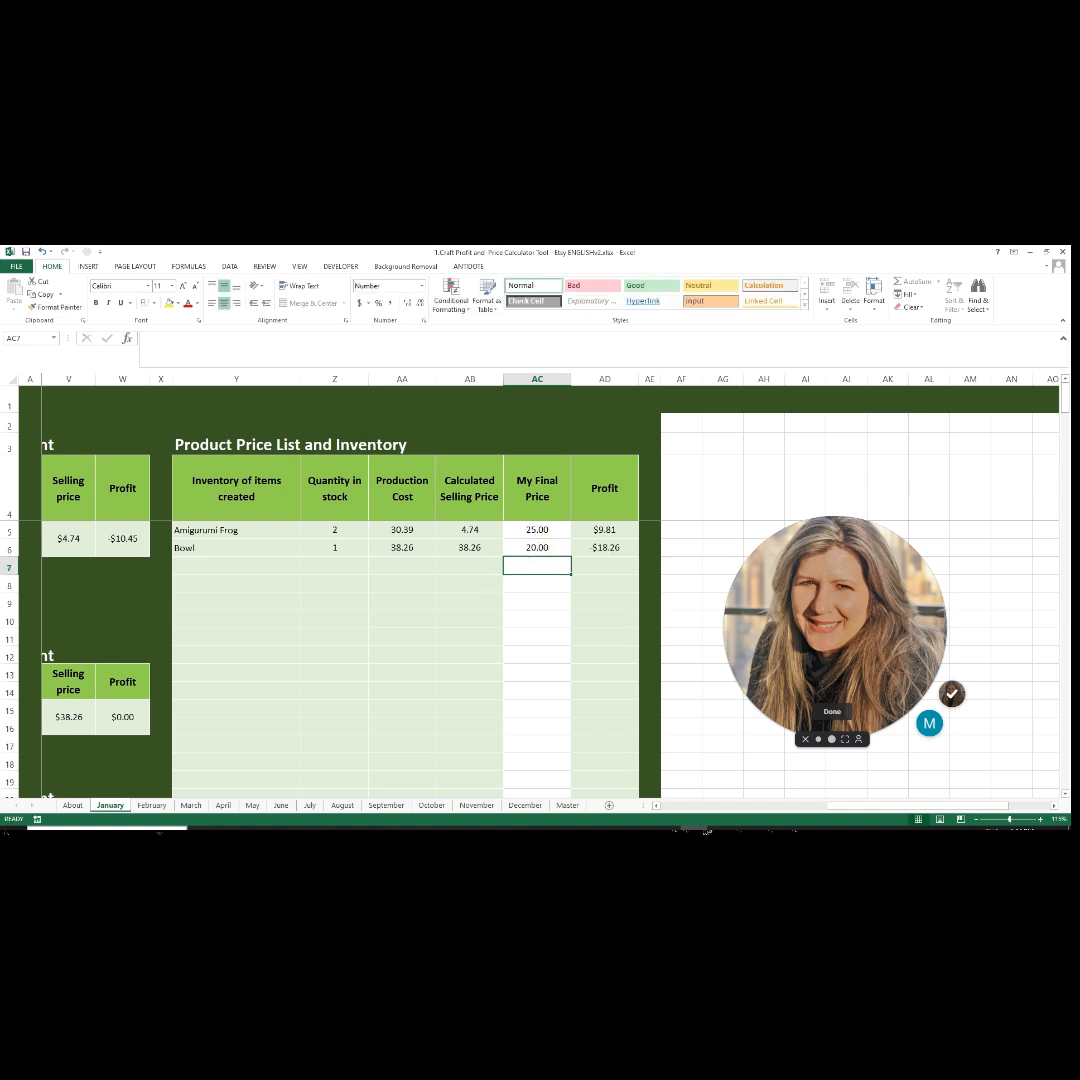
{"action": "left_click", "coordinate": [598, 549]}
Step: Enter vendor market expenses of 50 for table fees and 25 for insurance
{"action": "scroll", "coordinate": [582, 592], "scroll_direction": "down", "scroll_amount": 6}
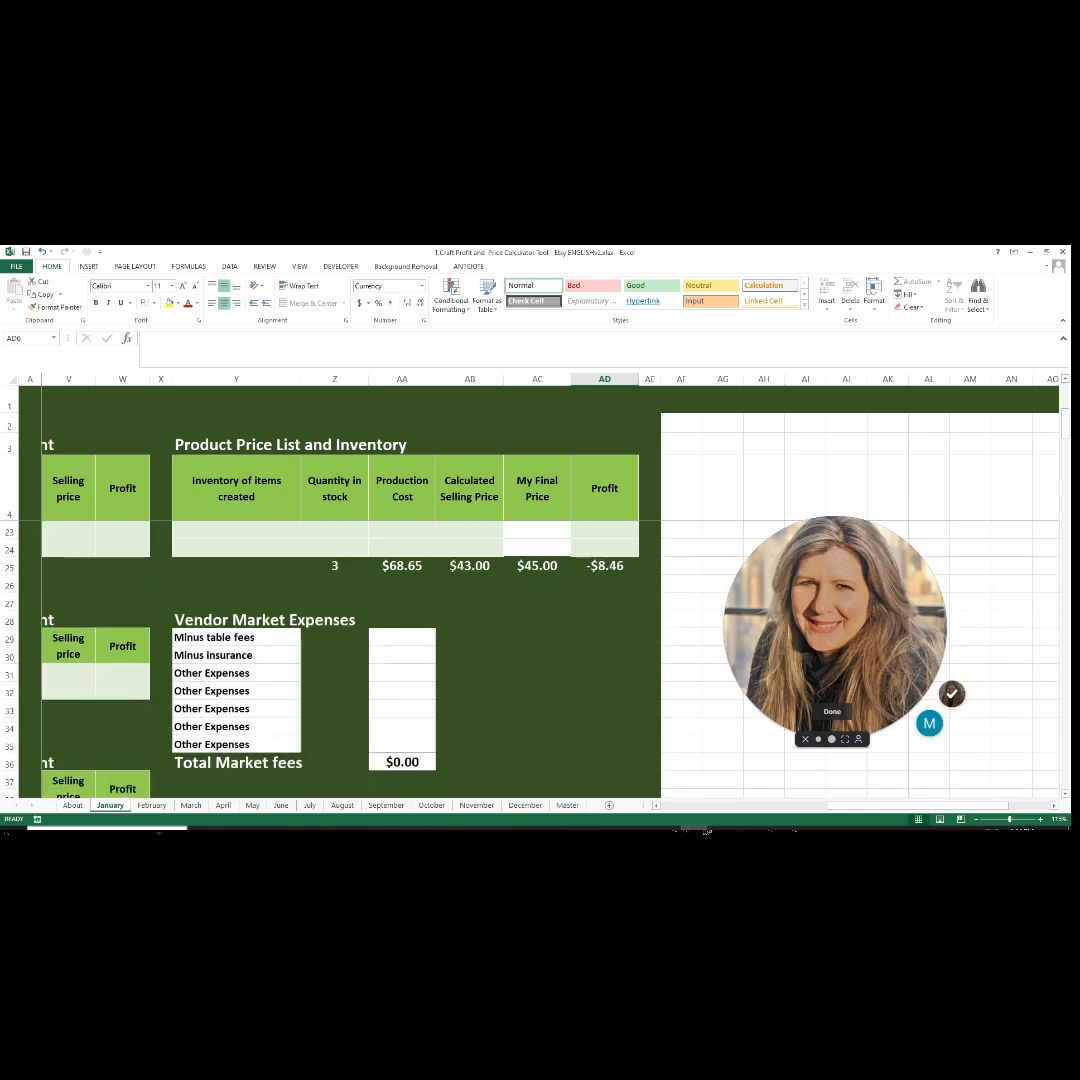
{"action": "left_click", "coordinate": [391, 638]}
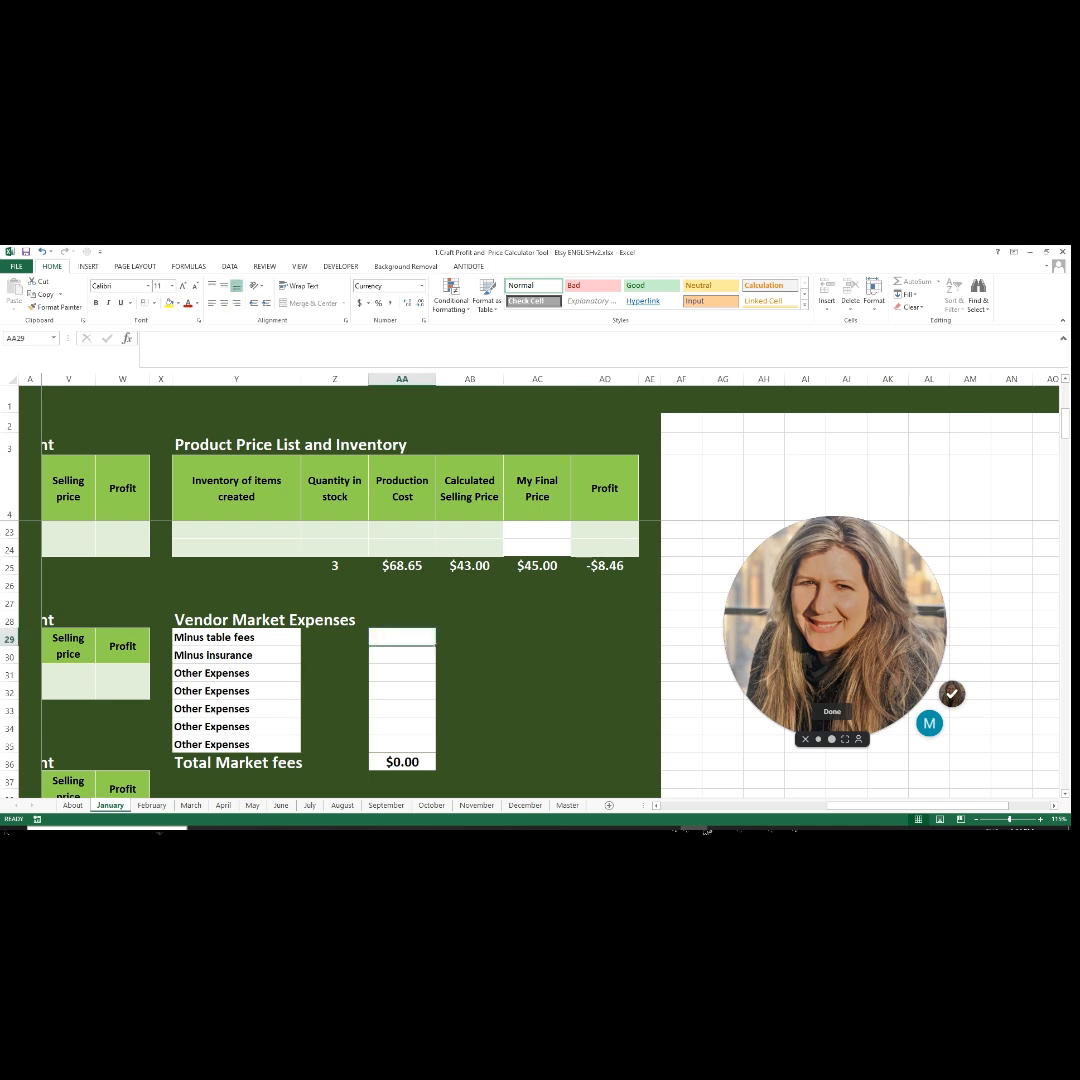
{"action": "type", "text": "50"}
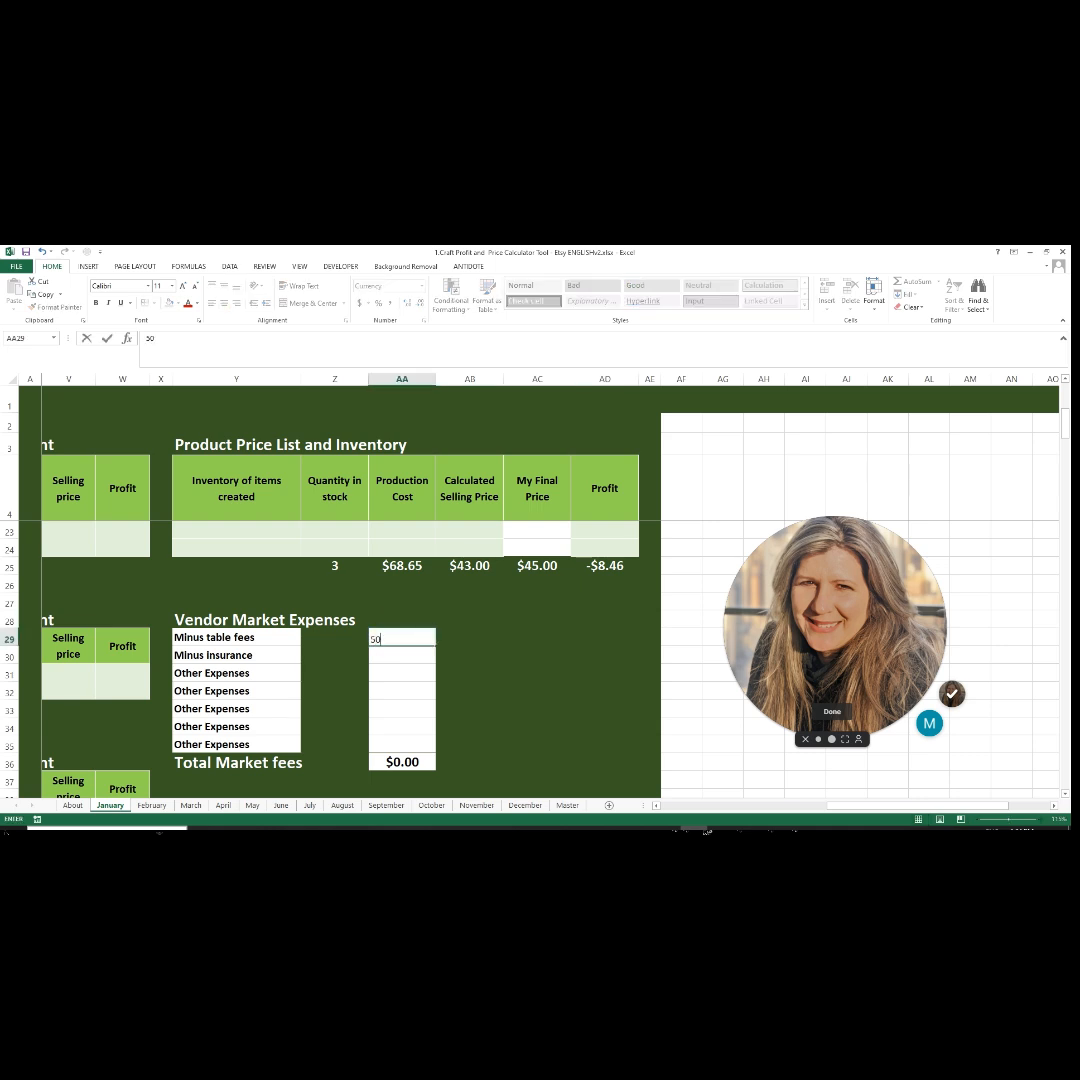
{"action": "key", "text": "Return"}
{"action": "type", "text": "25"}
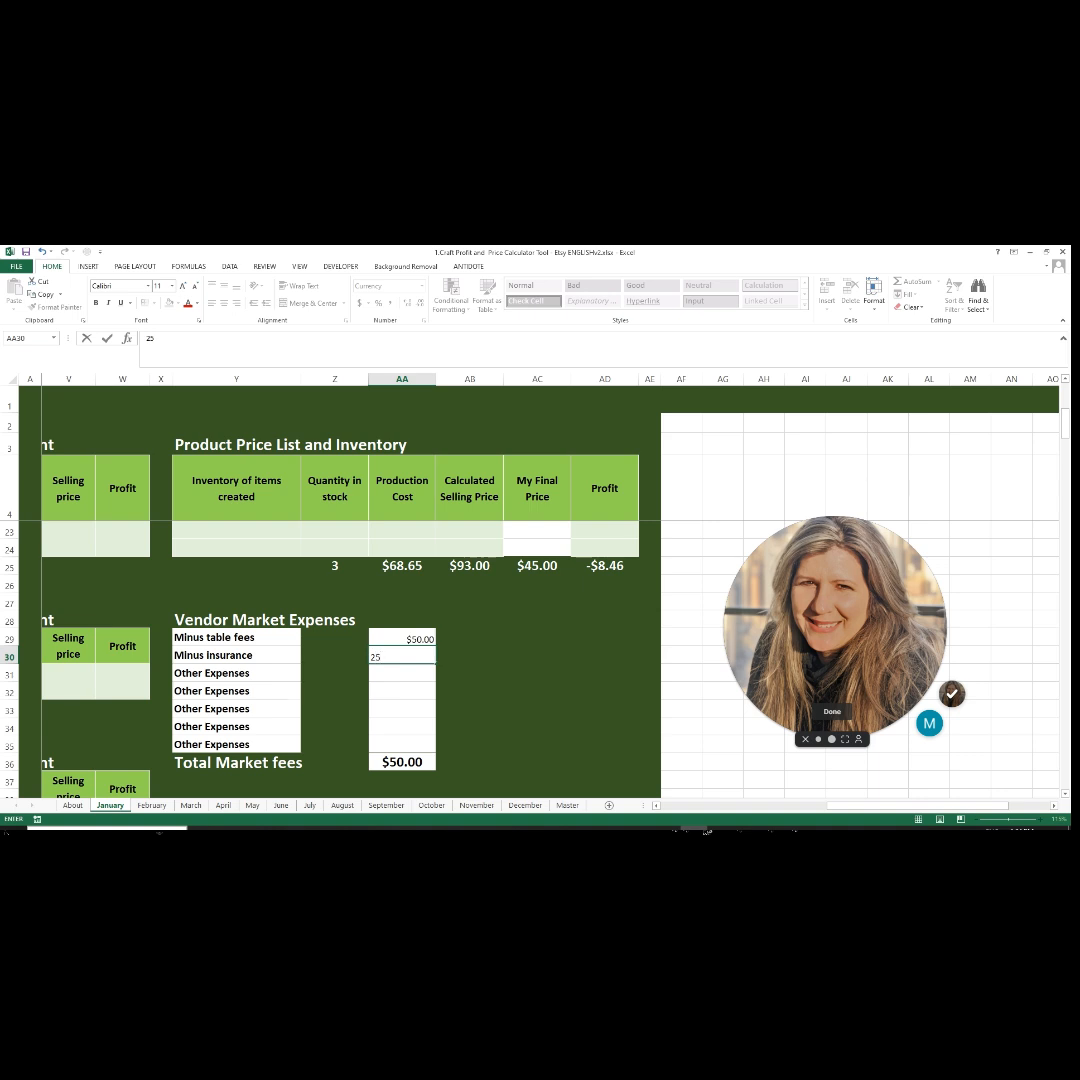
{"action": "key", "text": "Return"}
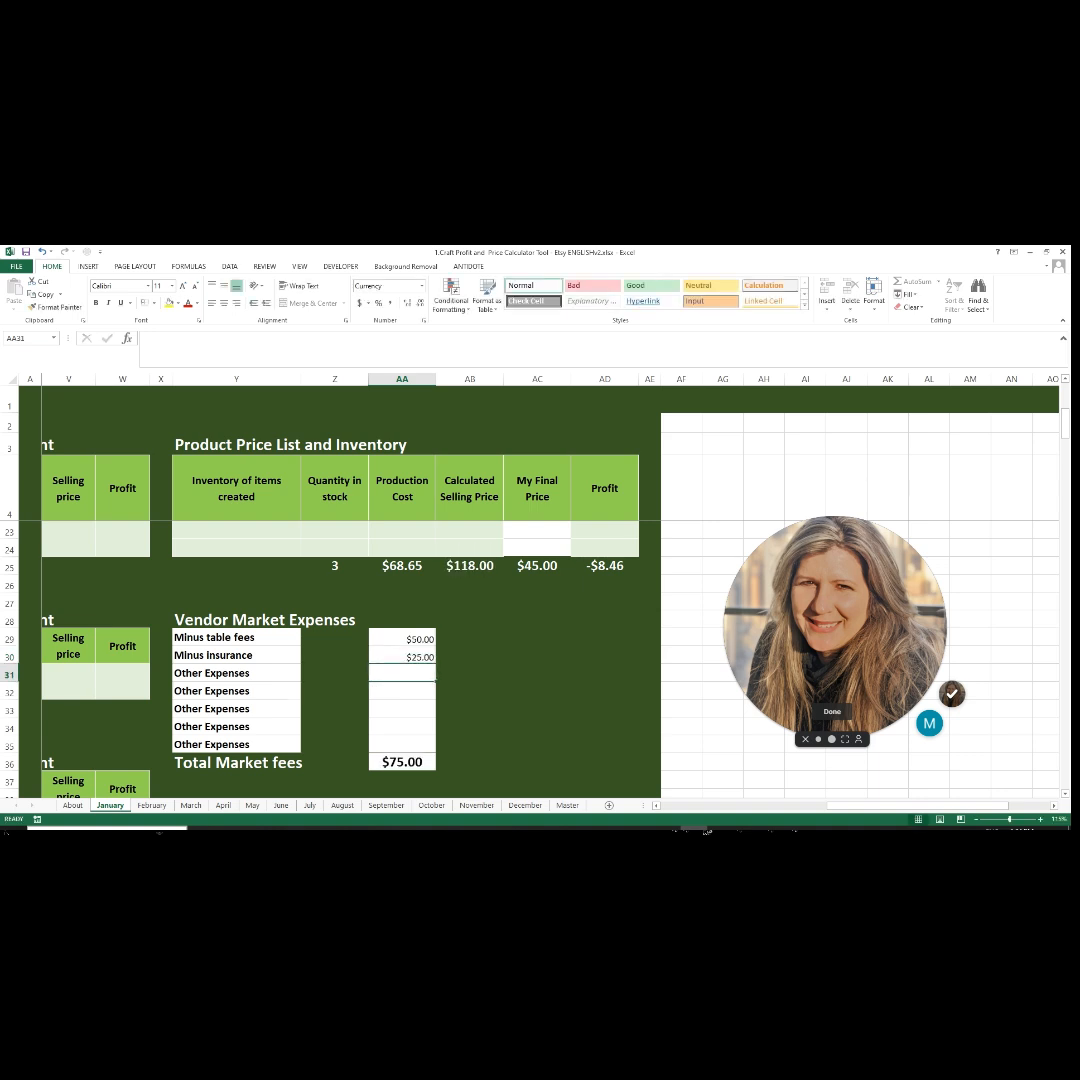
Step: Enter 10 as the first other expense under Vendor Market Expenses and review the Calculated Selling Price column
{"action": "type", "text": "10"}
{"action": "key", "text": "Return"}
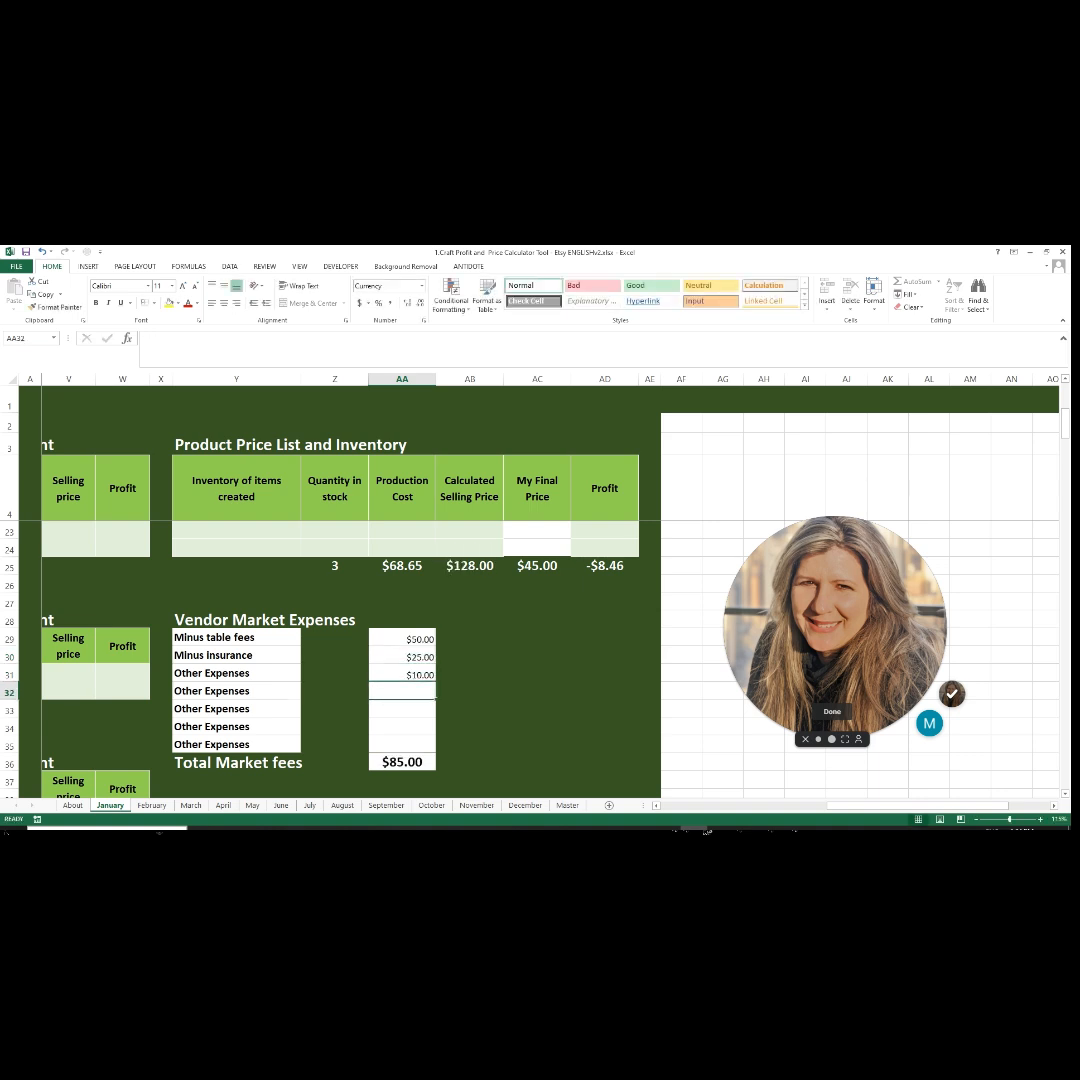
{"action": "scroll", "coordinate": [400, 650], "scroll_direction": "up", "scroll_amount": 6}
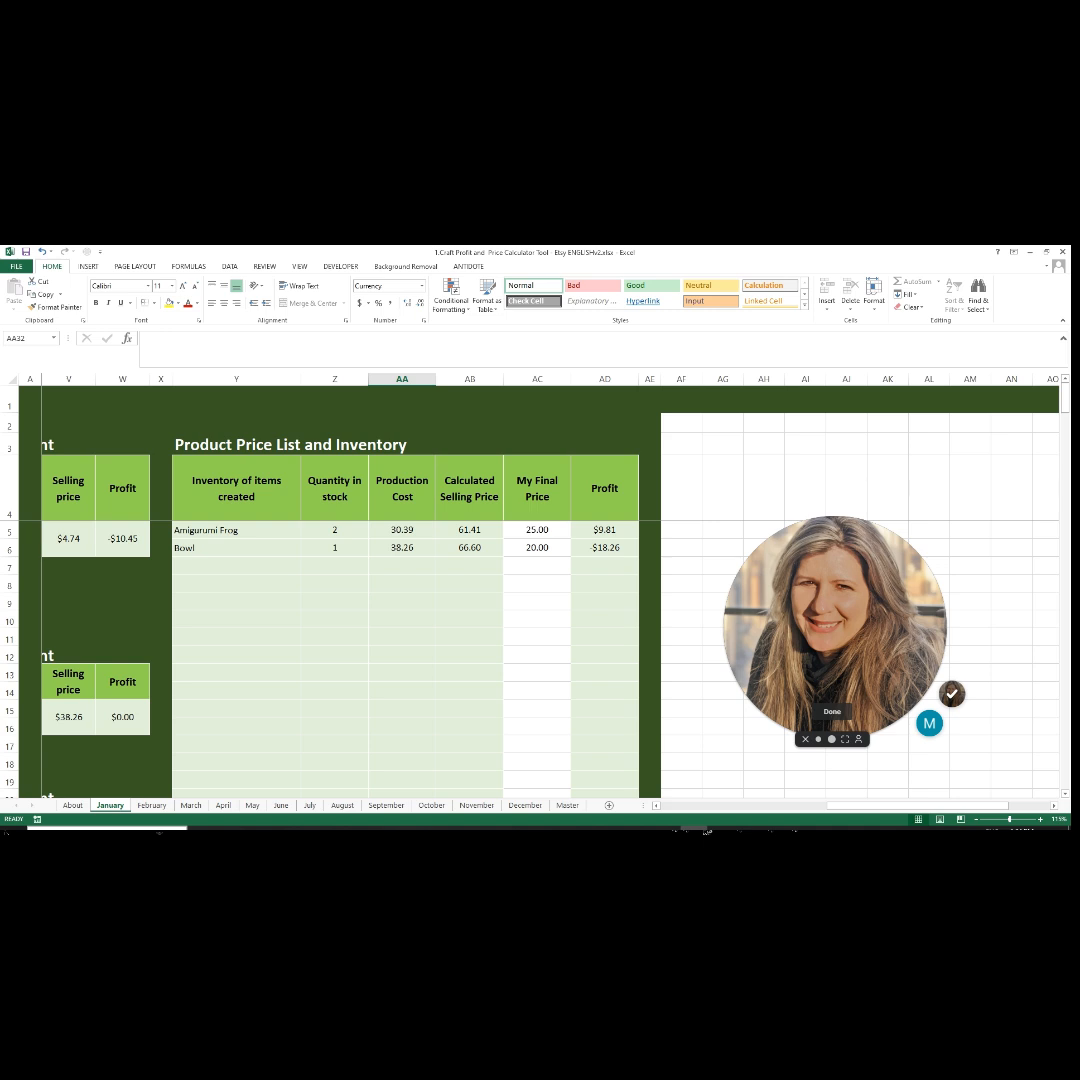
{"action": "left_click_drag", "start_coordinate": [475, 494], "coordinate": [473, 745]}
{"action": "scroll", "coordinate": [473, 745], "scroll_direction": "down", "scroll_amount": 1}
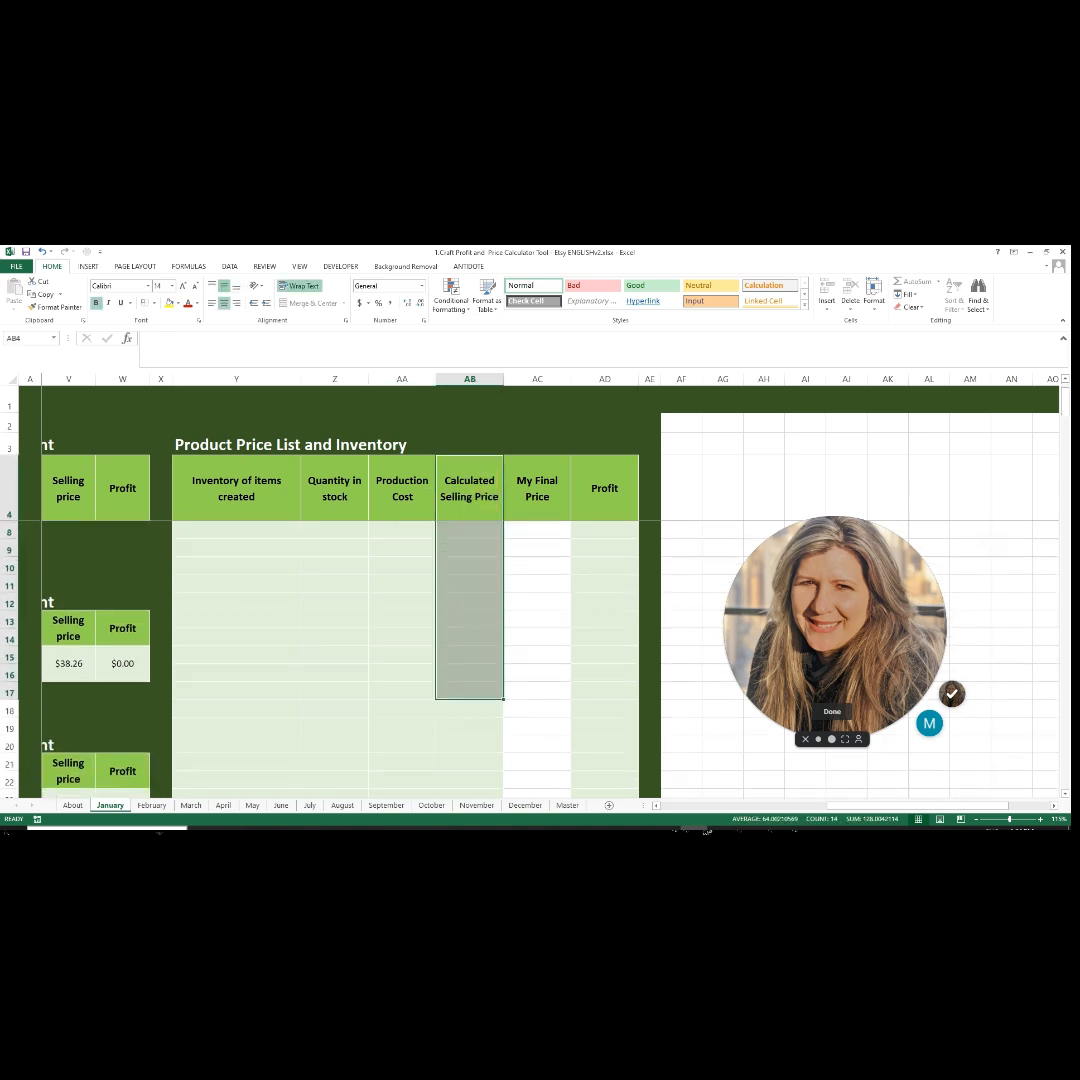
{"action": "scroll", "coordinate": [473, 745], "scroll_direction": "up", "scroll_amount": 1}
Step: Open the Master sheet and review the eyes' quantity purchased, supply name and quantity per package in the Inventory of Supplies
{"action": "left_click", "coordinate": [567, 805]}
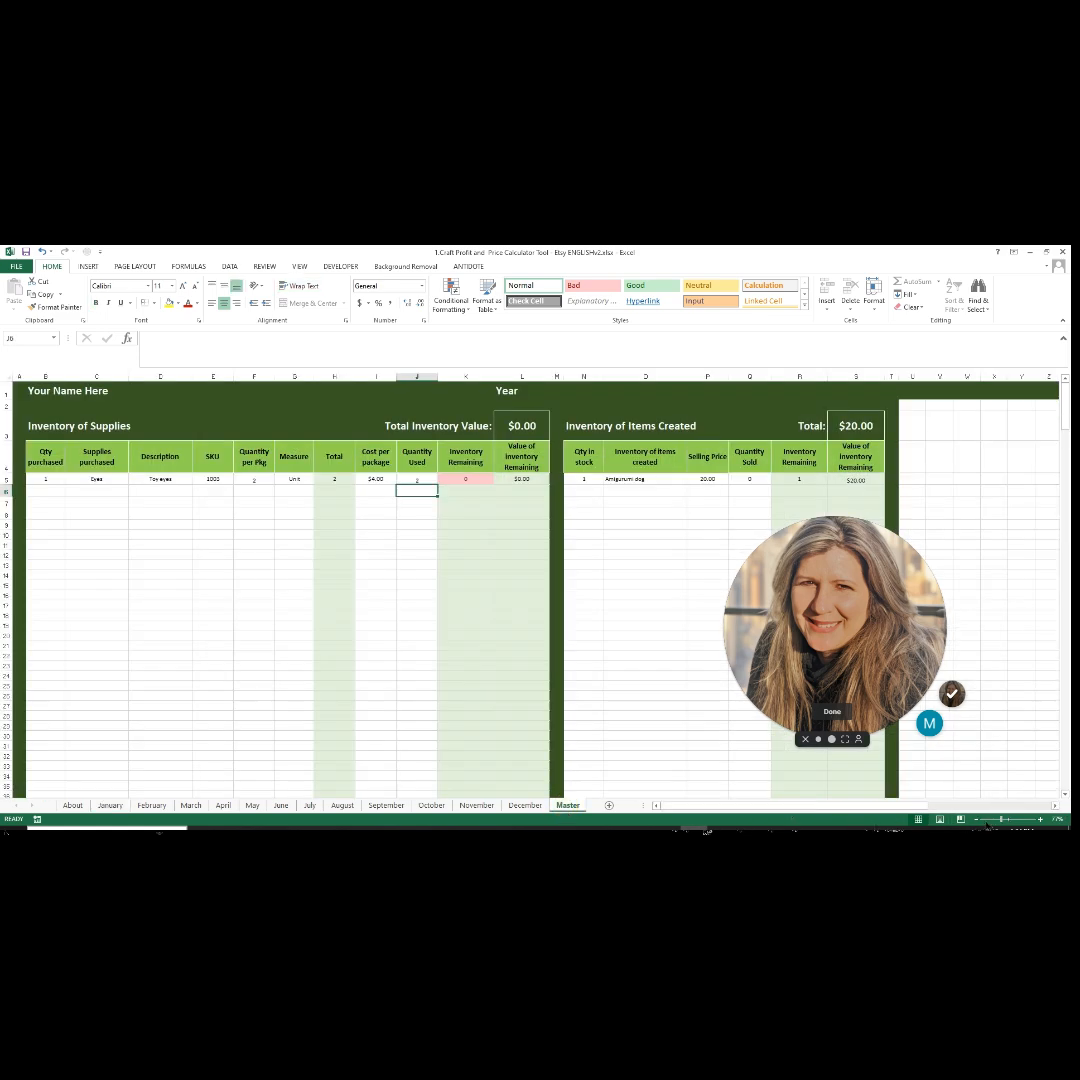
{"action": "left_click_drag", "start_coordinate": [1001, 819], "coordinate": [1005, 819]}
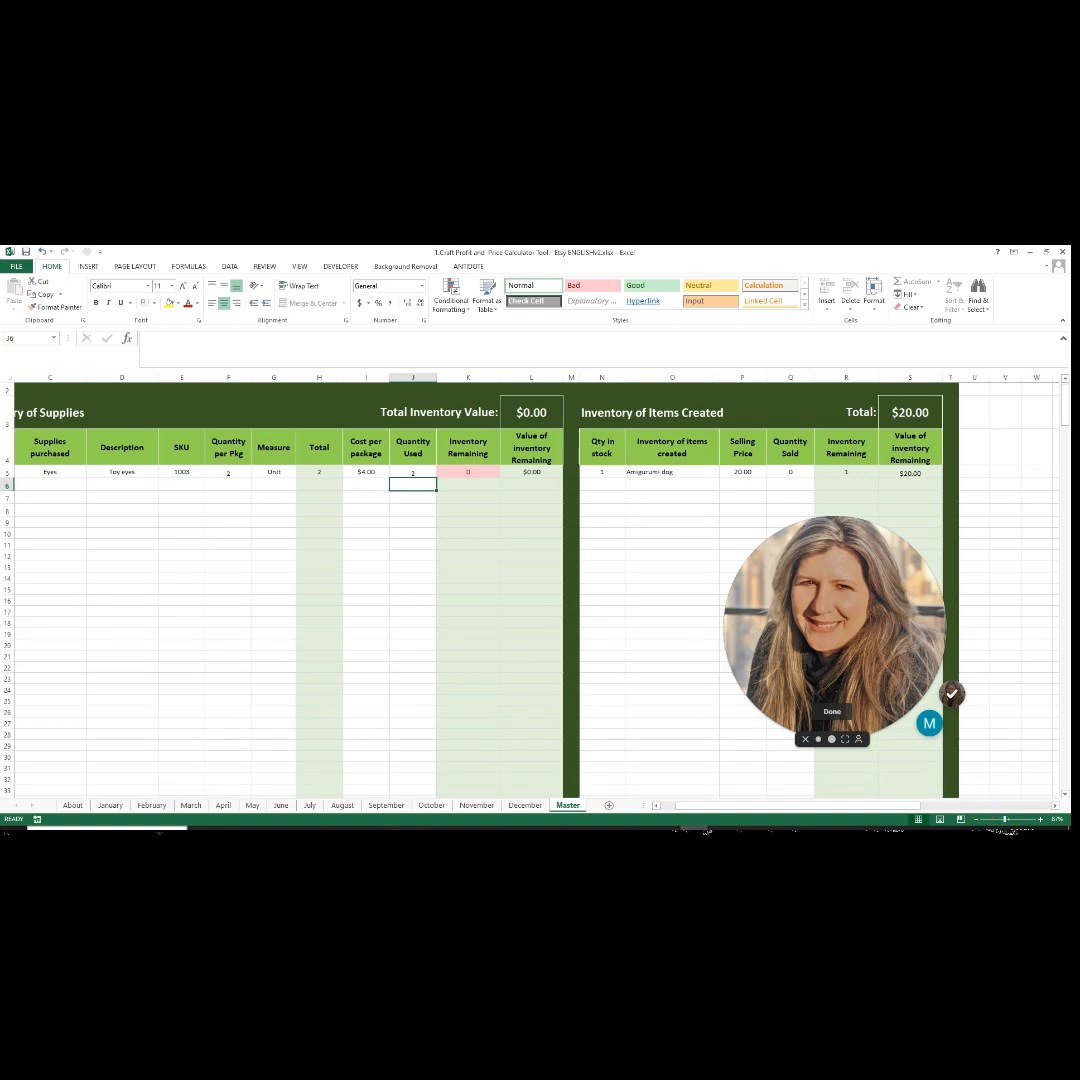
{"action": "left_click_drag", "start_coordinate": [731, 806], "coordinate": [693, 807]}
{"action": "left_click", "coordinate": [54, 472]}
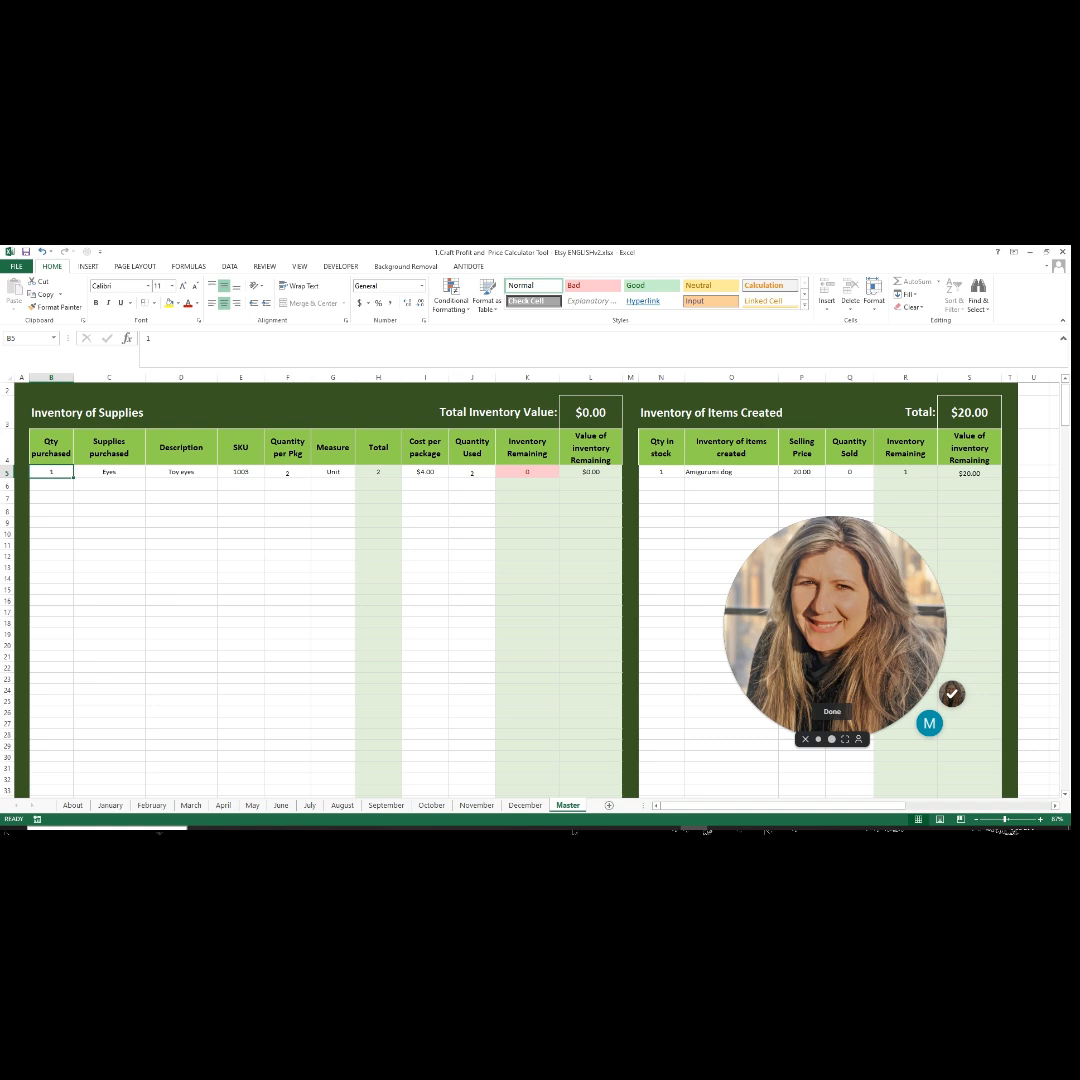
{"action": "left_click", "coordinate": [108, 471]}
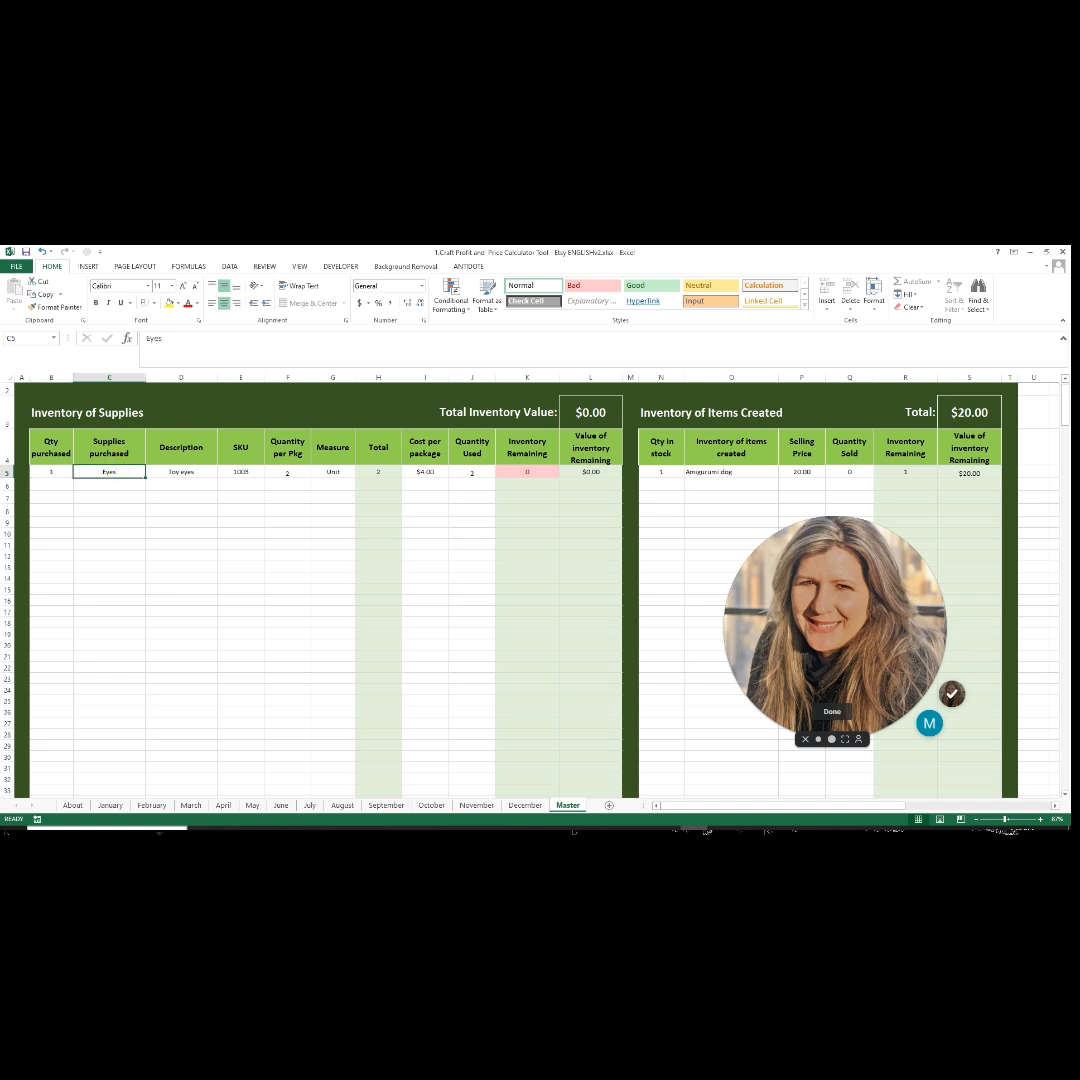
{"action": "left_click", "coordinate": [286, 473]}
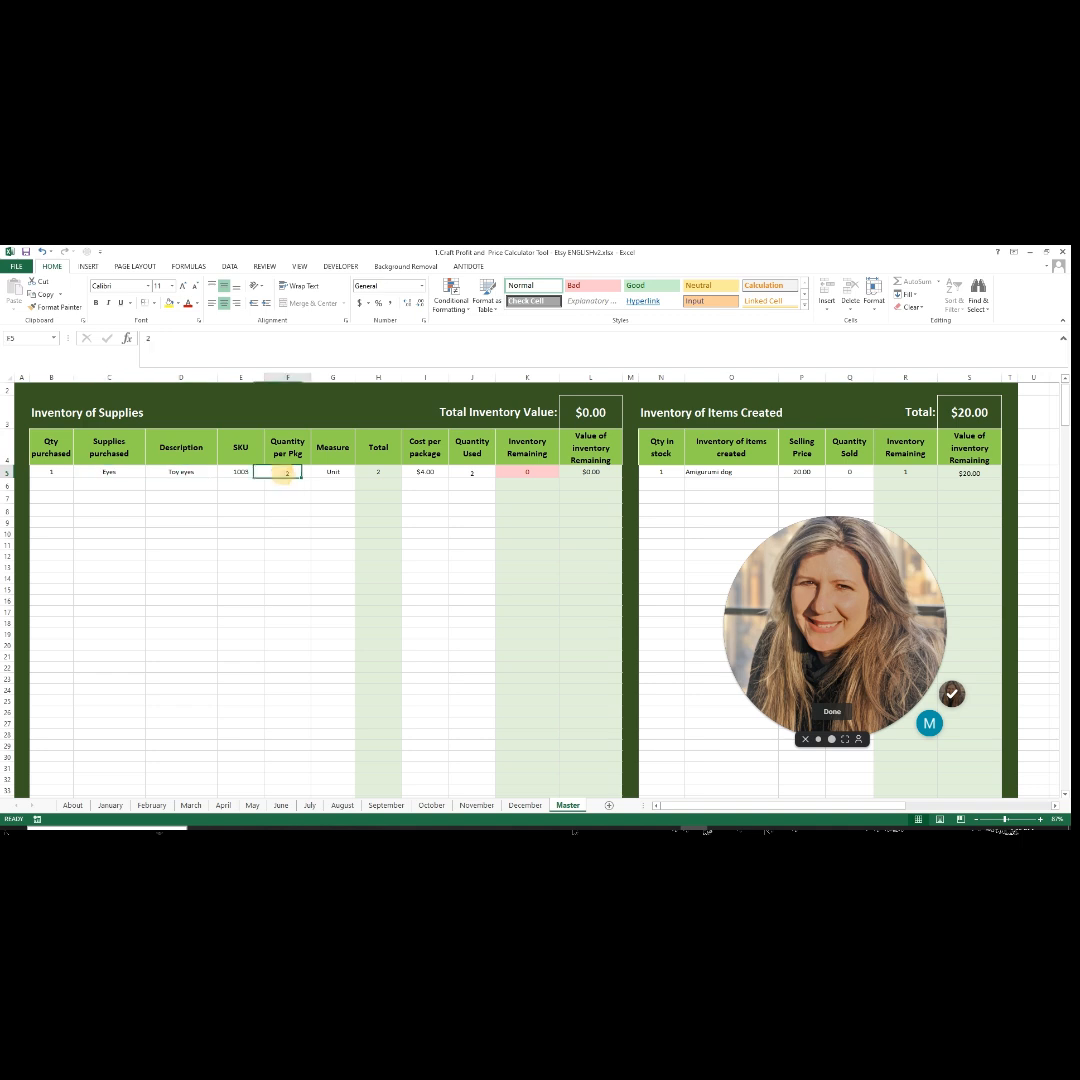
Step: Choose Unit as the eyes' measure and set their cost per package to 4.99 in the Inventory of Supplies
{"action": "left_click", "coordinate": [333, 472]}
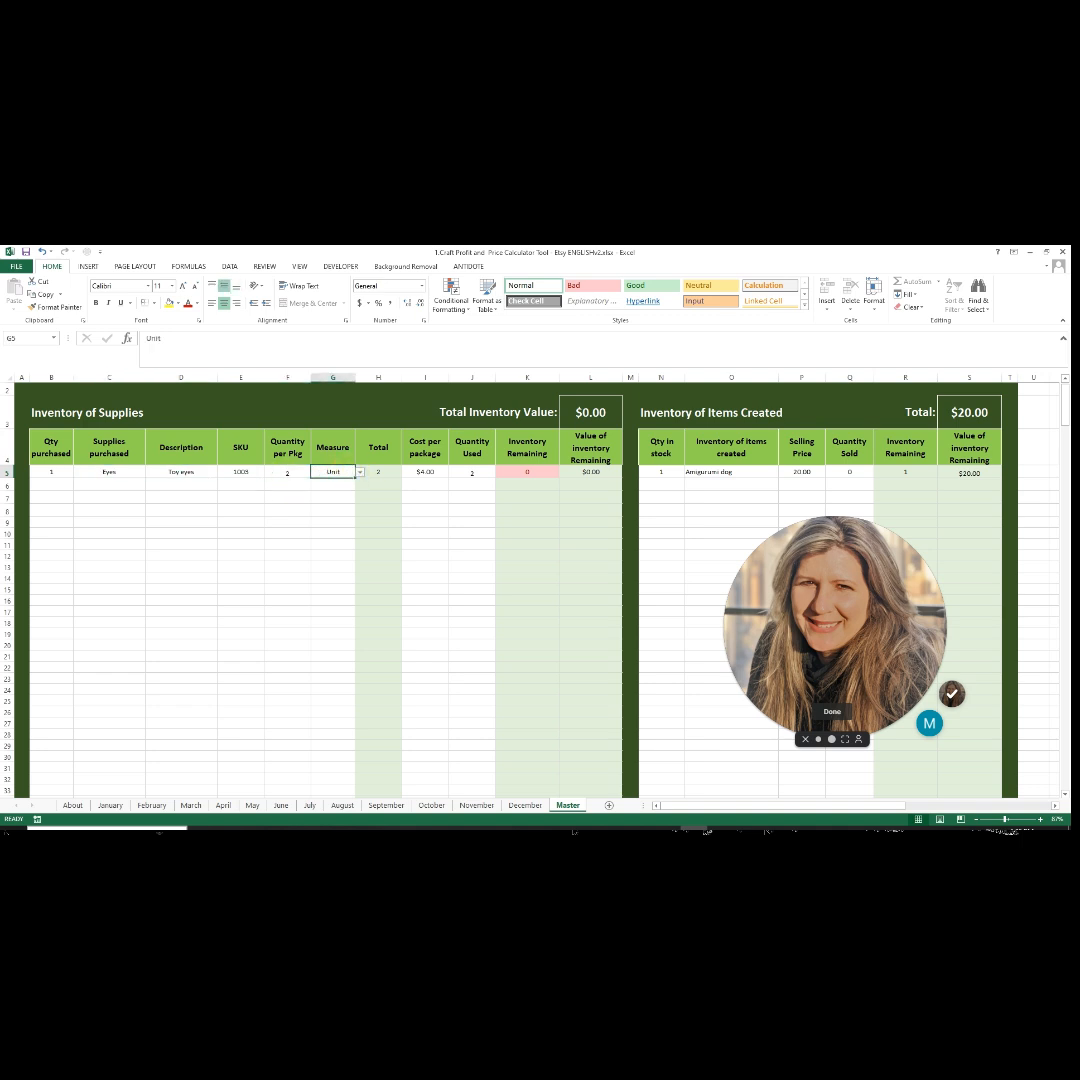
{"action": "left_click", "coordinate": [359, 472]}
{"action": "left_click", "coordinate": [325, 480]}
{"action": "left_click", "coordinate": [425, 471]}
{"action": "type", "text": "4.99"}
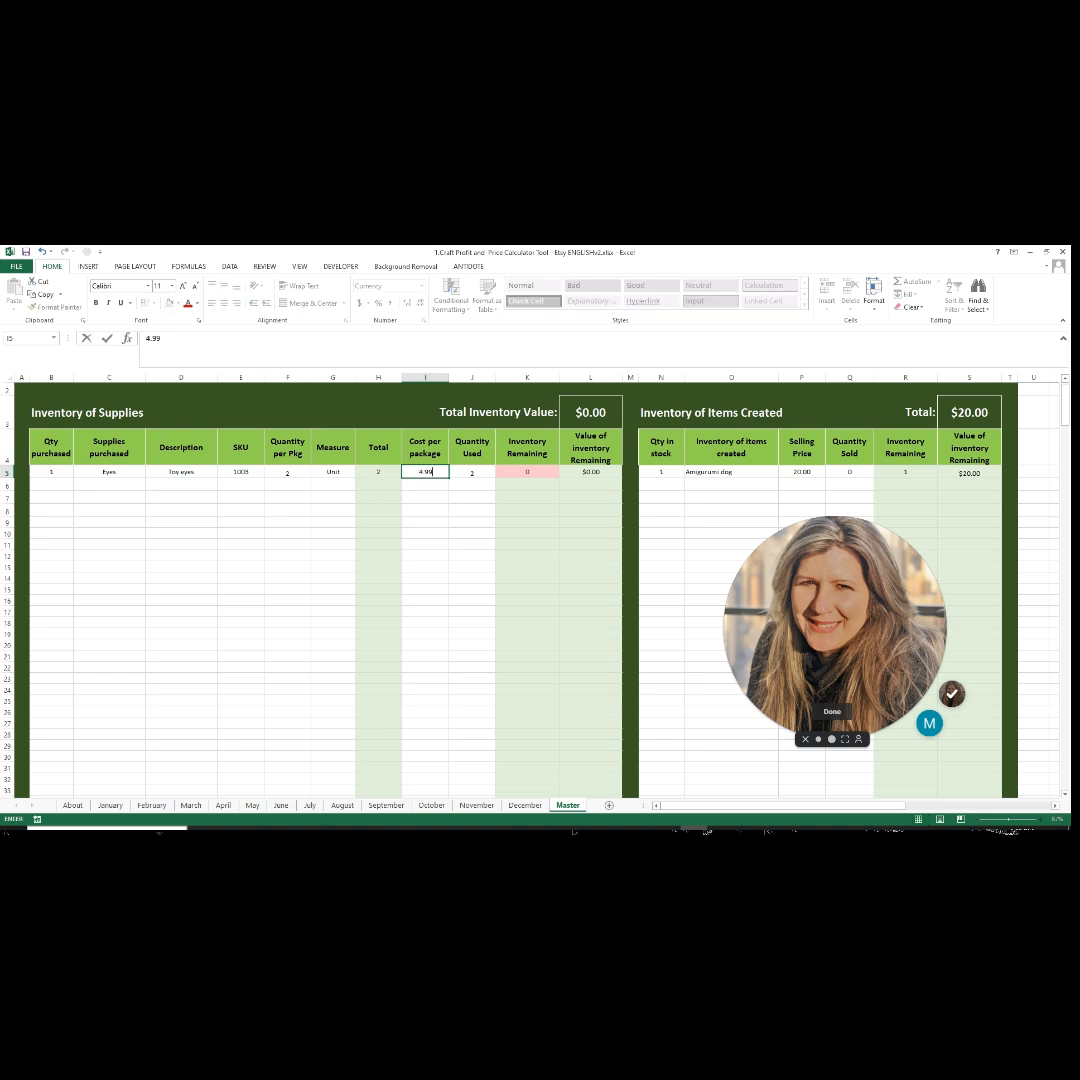
{"action": "key", "text": "Return"}
{"action": "left_click", "coordinate": [527, 472]}
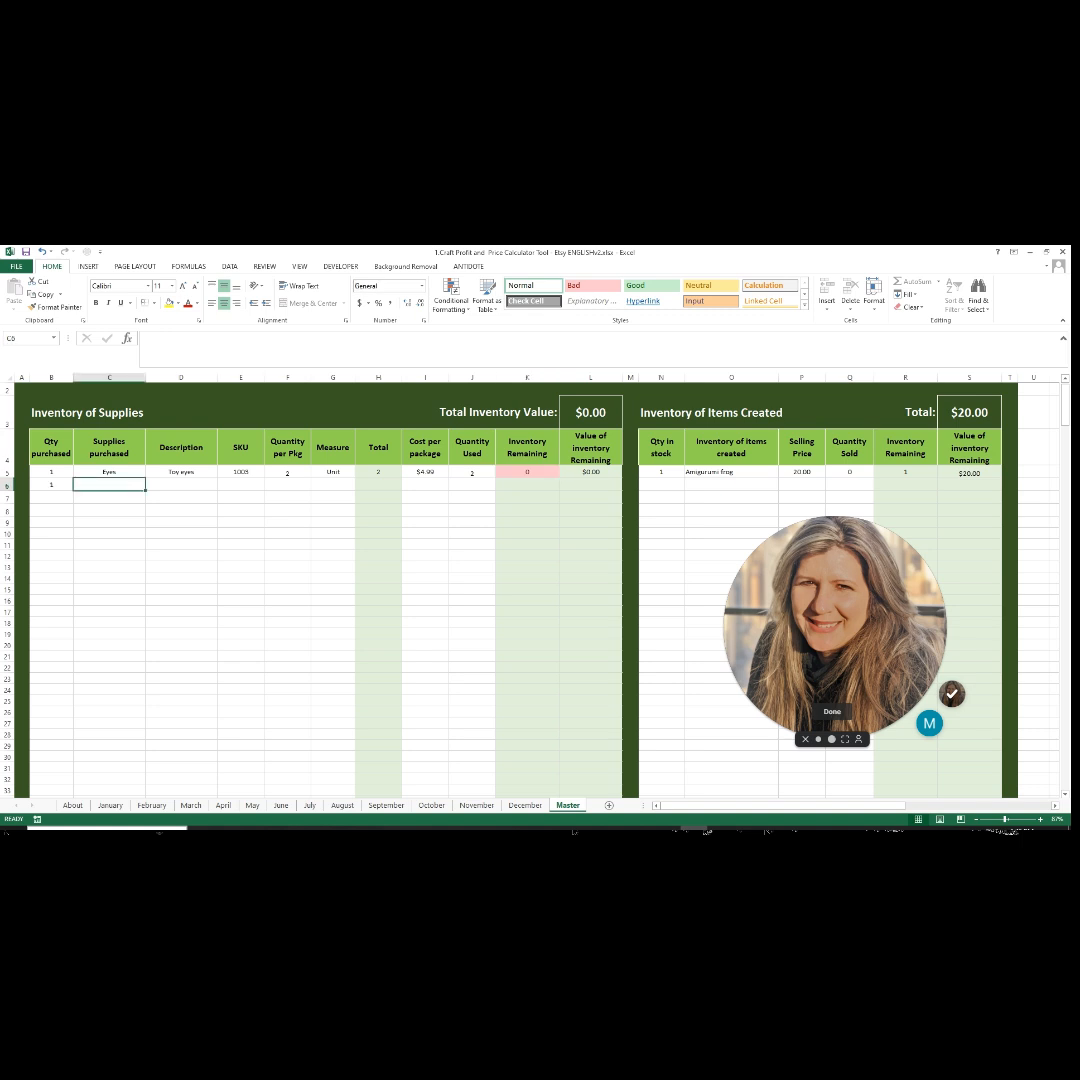
Step: Fill in the second supply row with yarn, description white and a quantity per package of 198, leaving the SKU blank
{"action": "type", "text": "yarn"}
{"action": "key", "text": "Tab"}
{"action": "type", "text": "whi"}
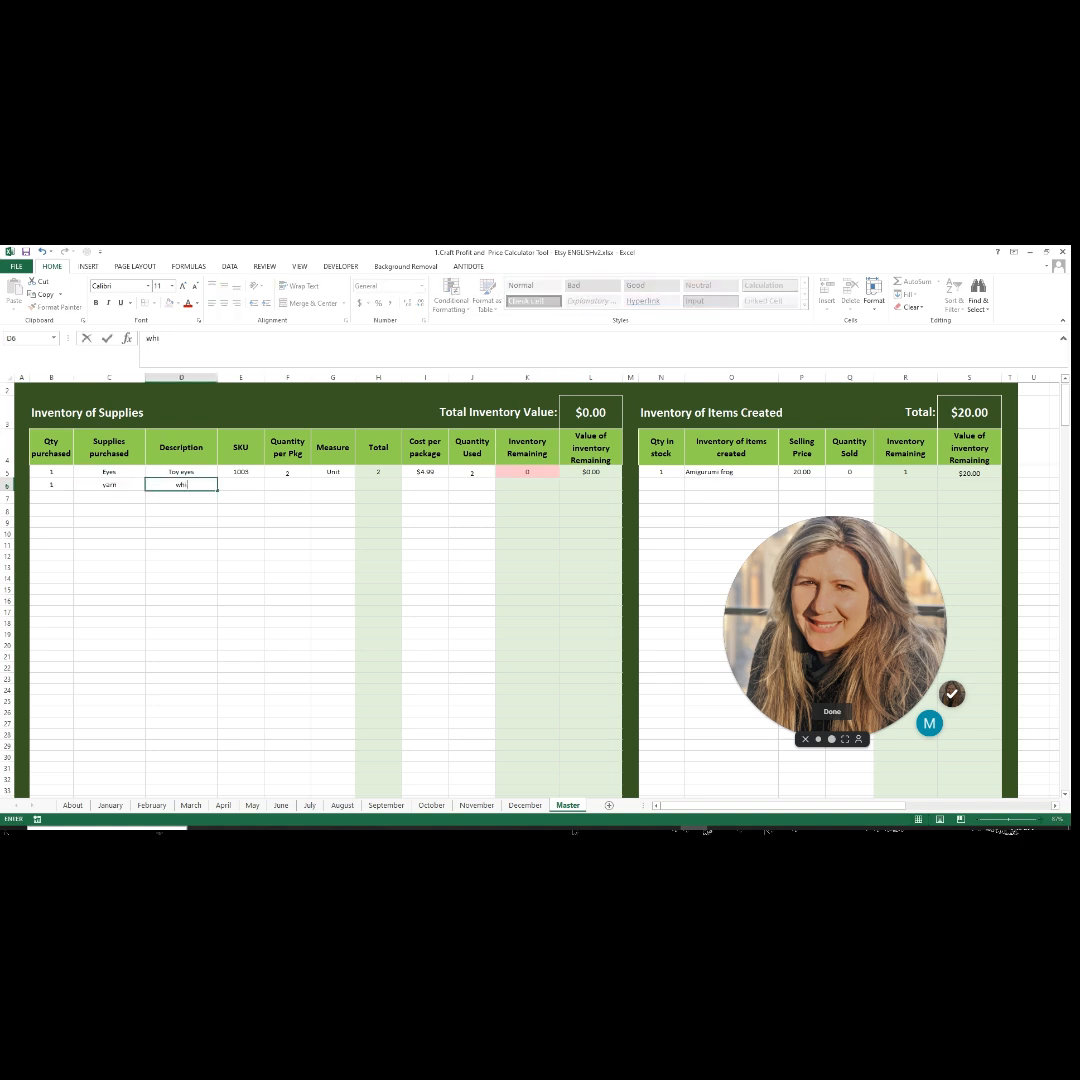
{"action": "type", "text": "te"}
{"action": "key", "text": "Tab"}
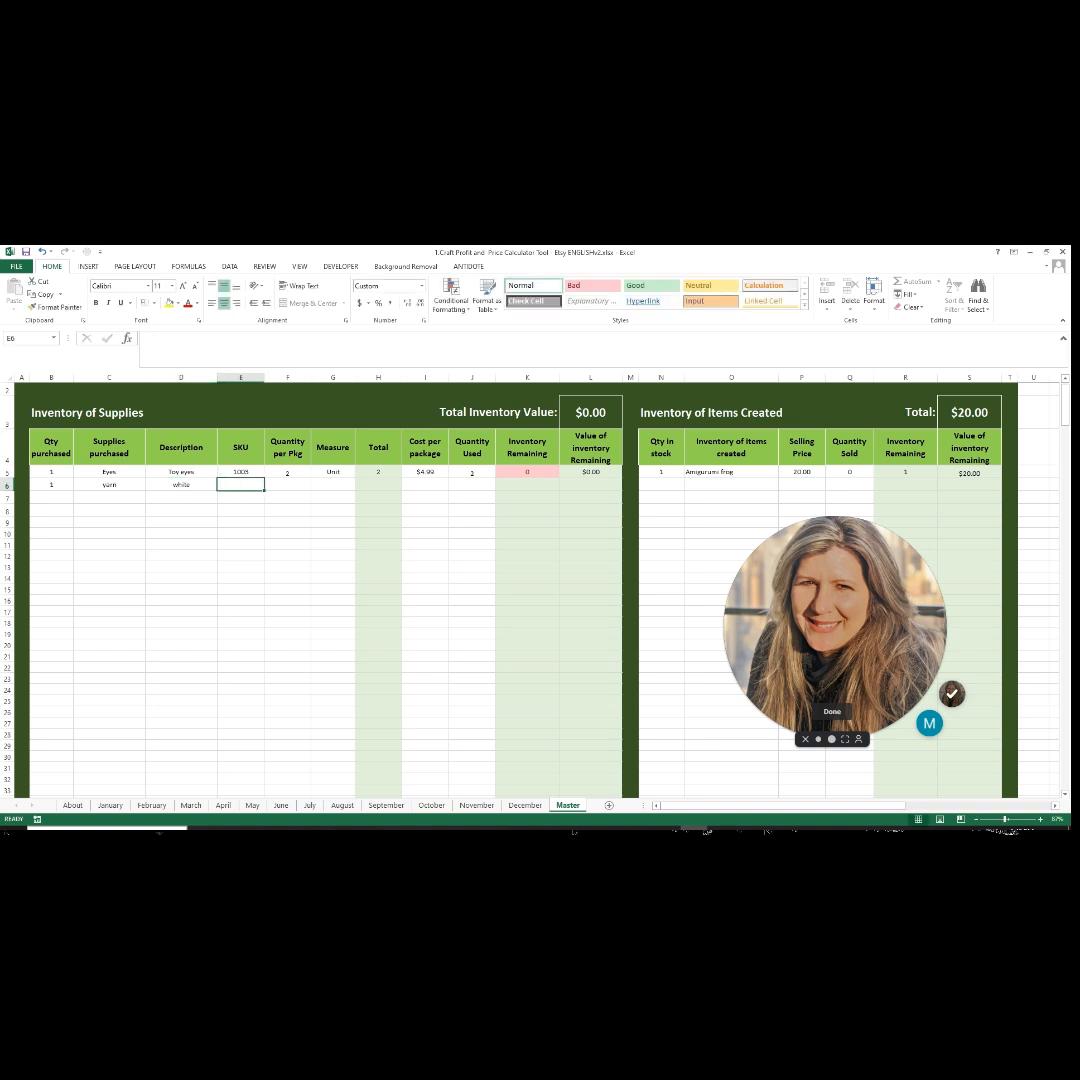
{"action": "key", "text": "Tab"}
{"action": "type", "text": "198"}
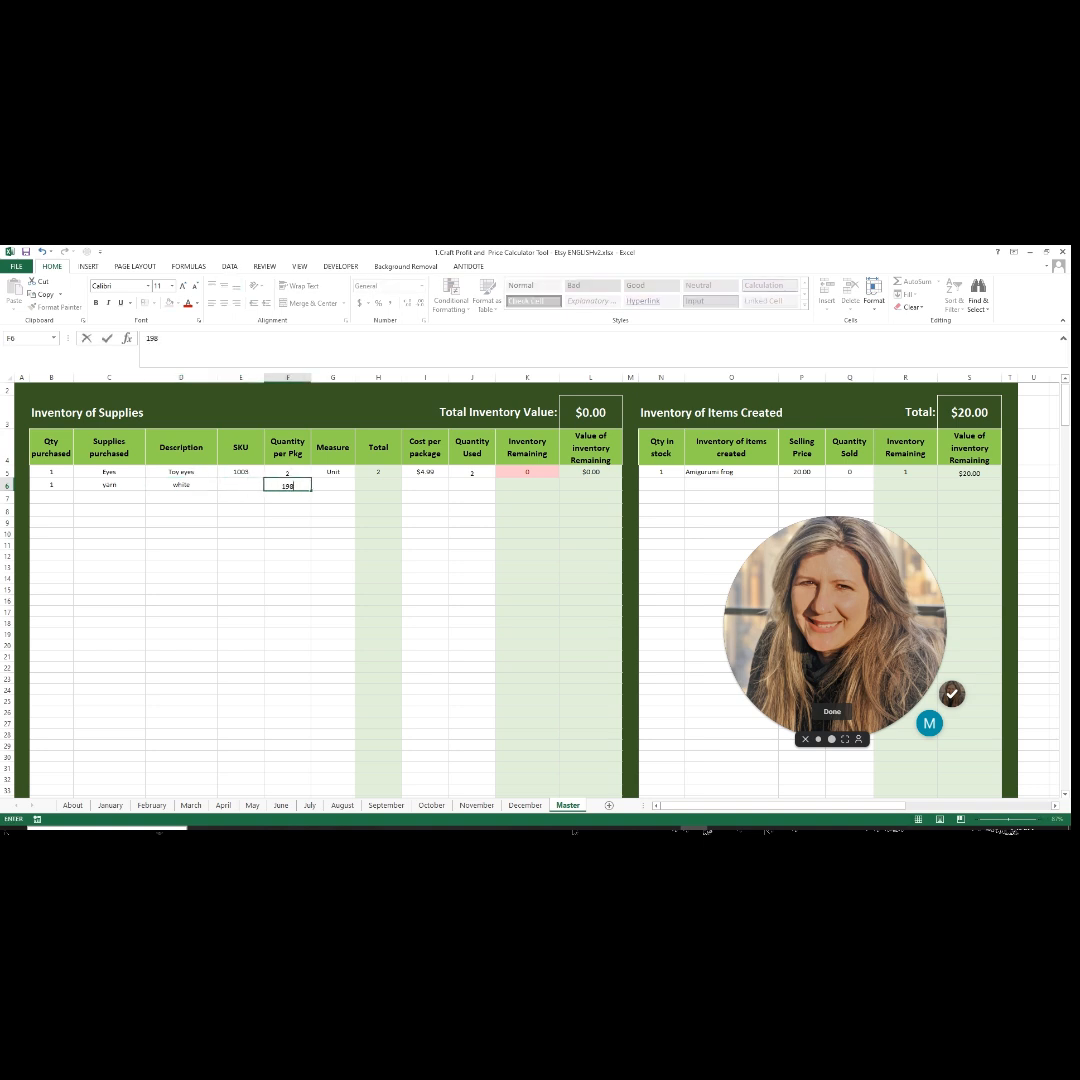
{"action": "key", "text": "Tab"}
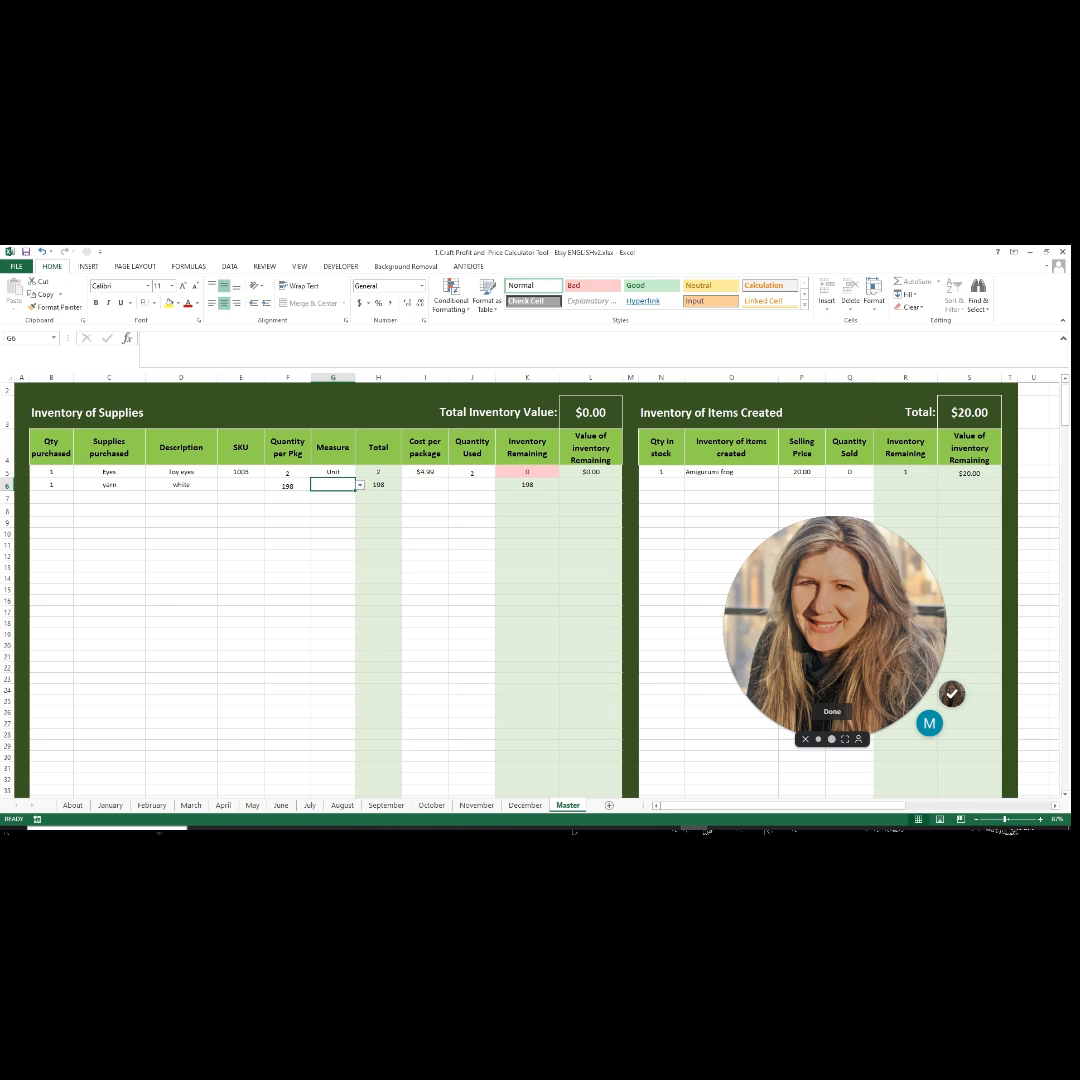
Step: Set the yarn's measure to Grams, cost per package to 6.99 and quantity used to 100, and check its remaining inventory and value
{"action": "left_click", "coordinate": [359, 484]}
{"action": "left_click", "coordinate": [335, 498]}
{"action": "left_click", "coordinate": [426, 484]}
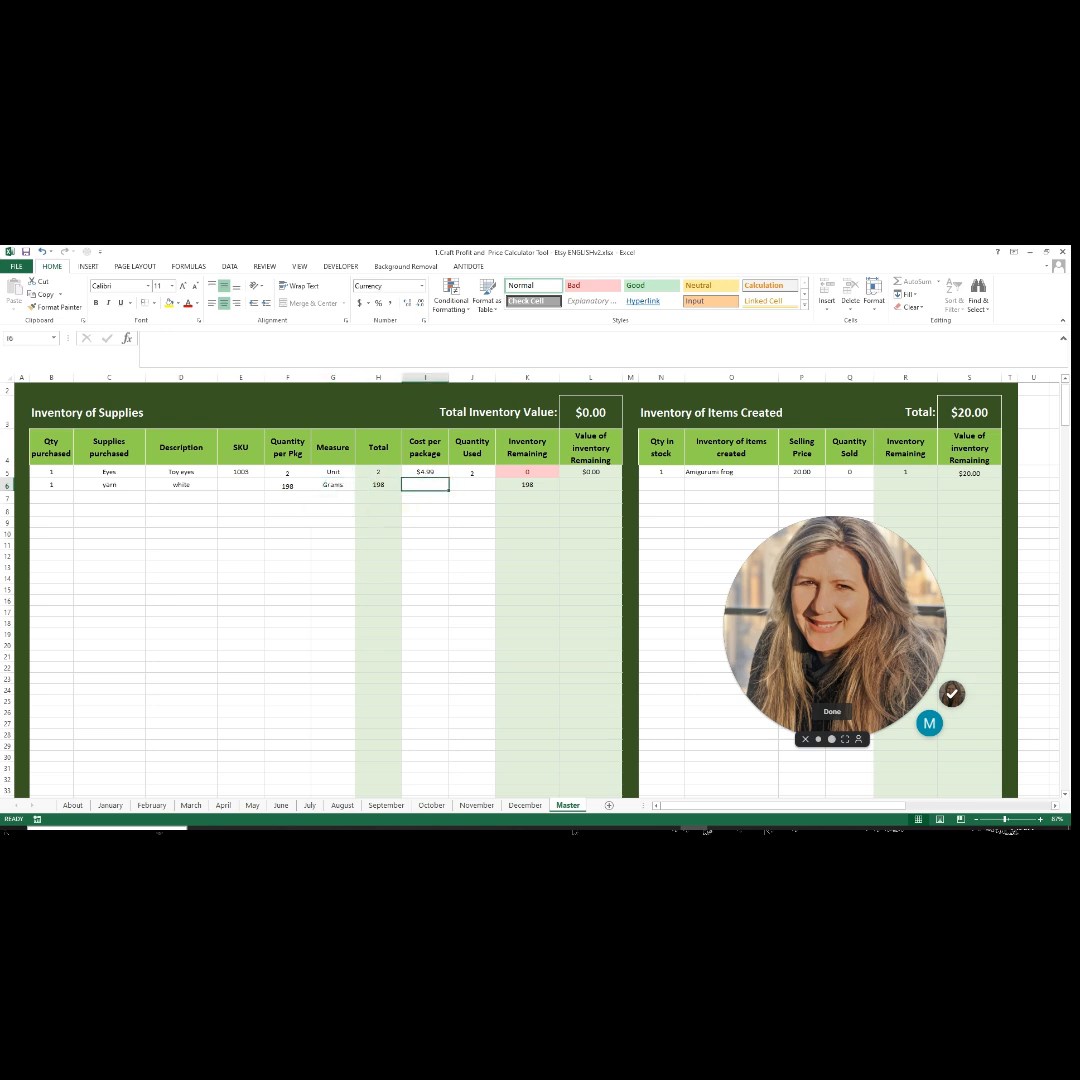
{"action": "type", "text": "6.99"}
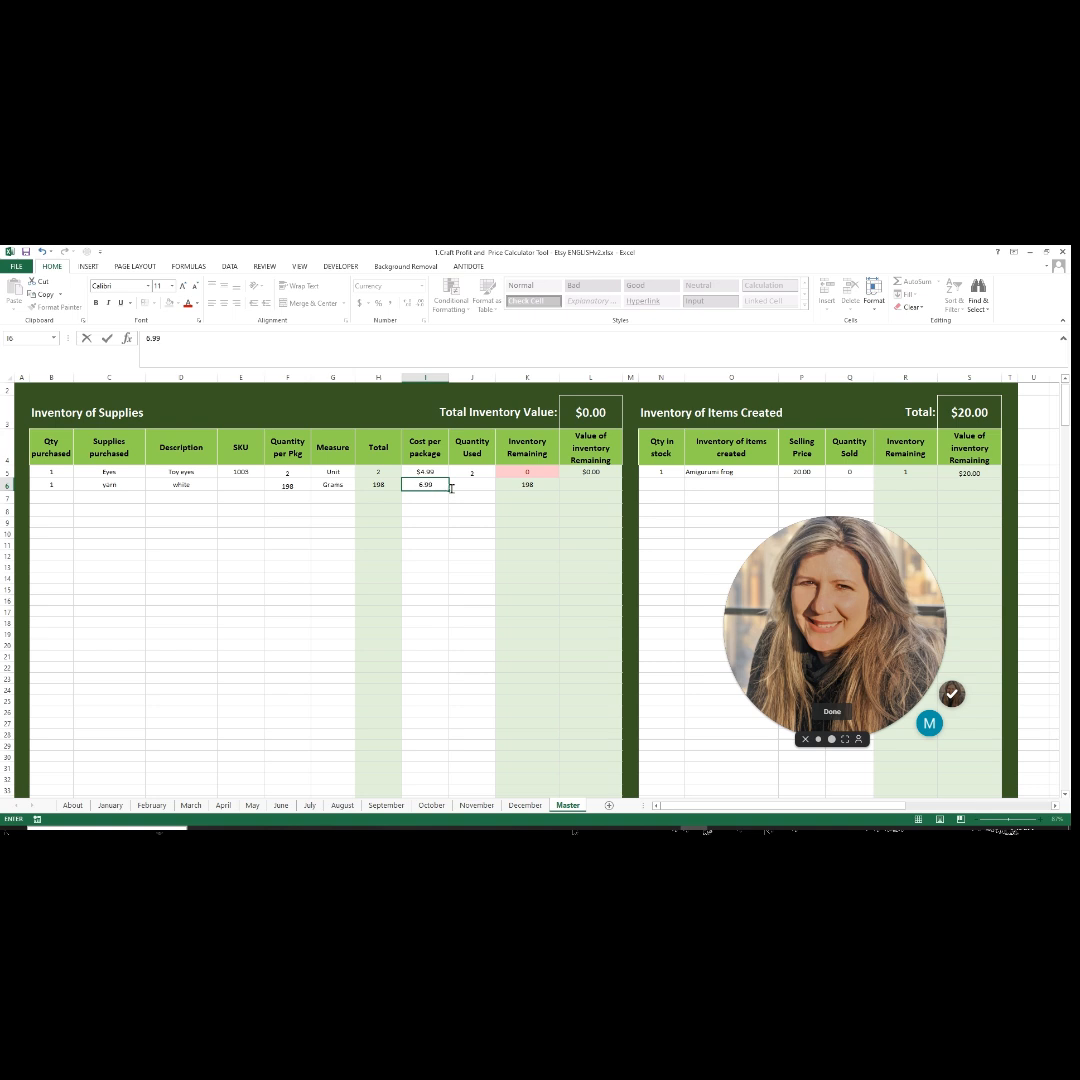
{"action": "key", "text": "Tab"}
{"action": "type", "text": "100"}
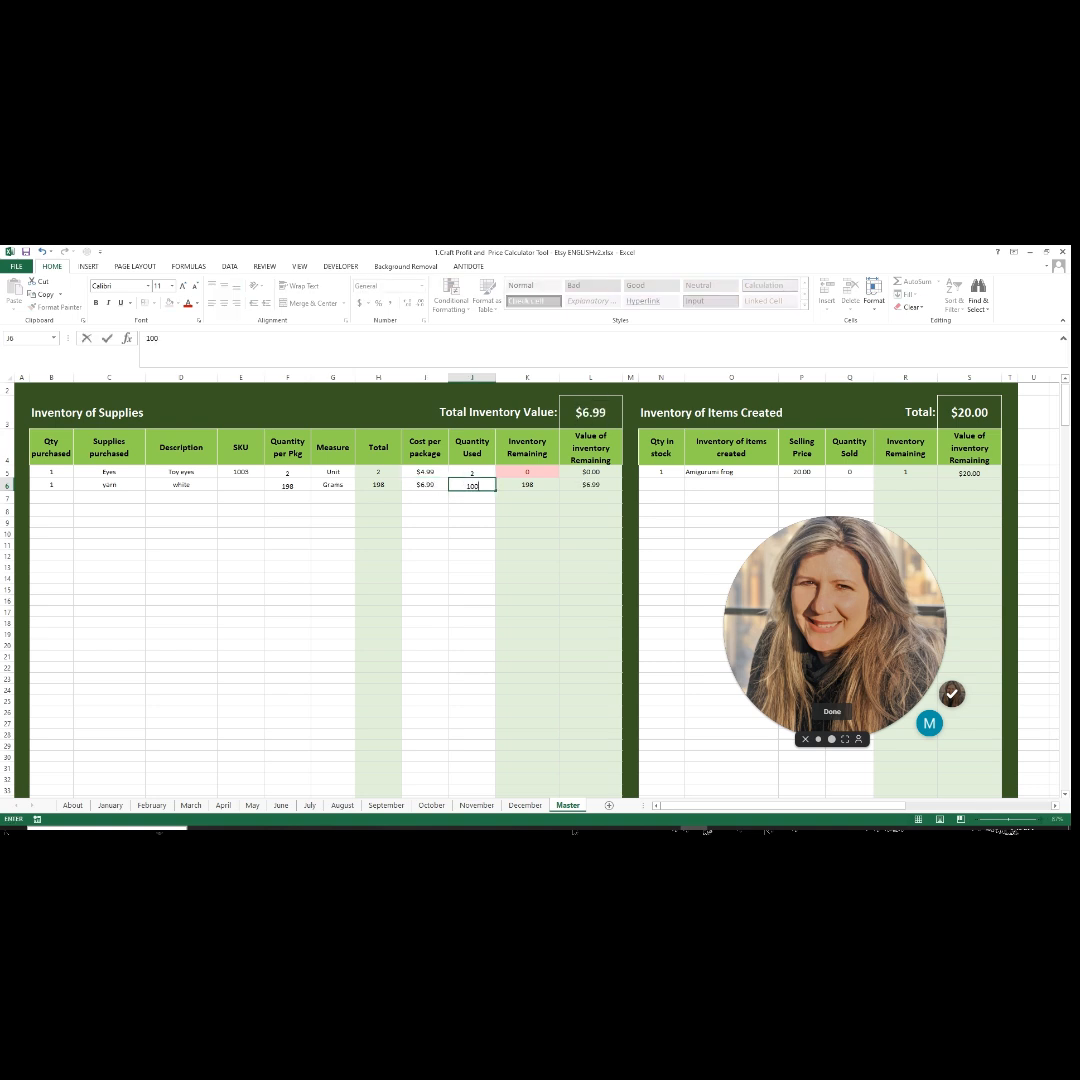
{"action": "key", "text": "Tab"}
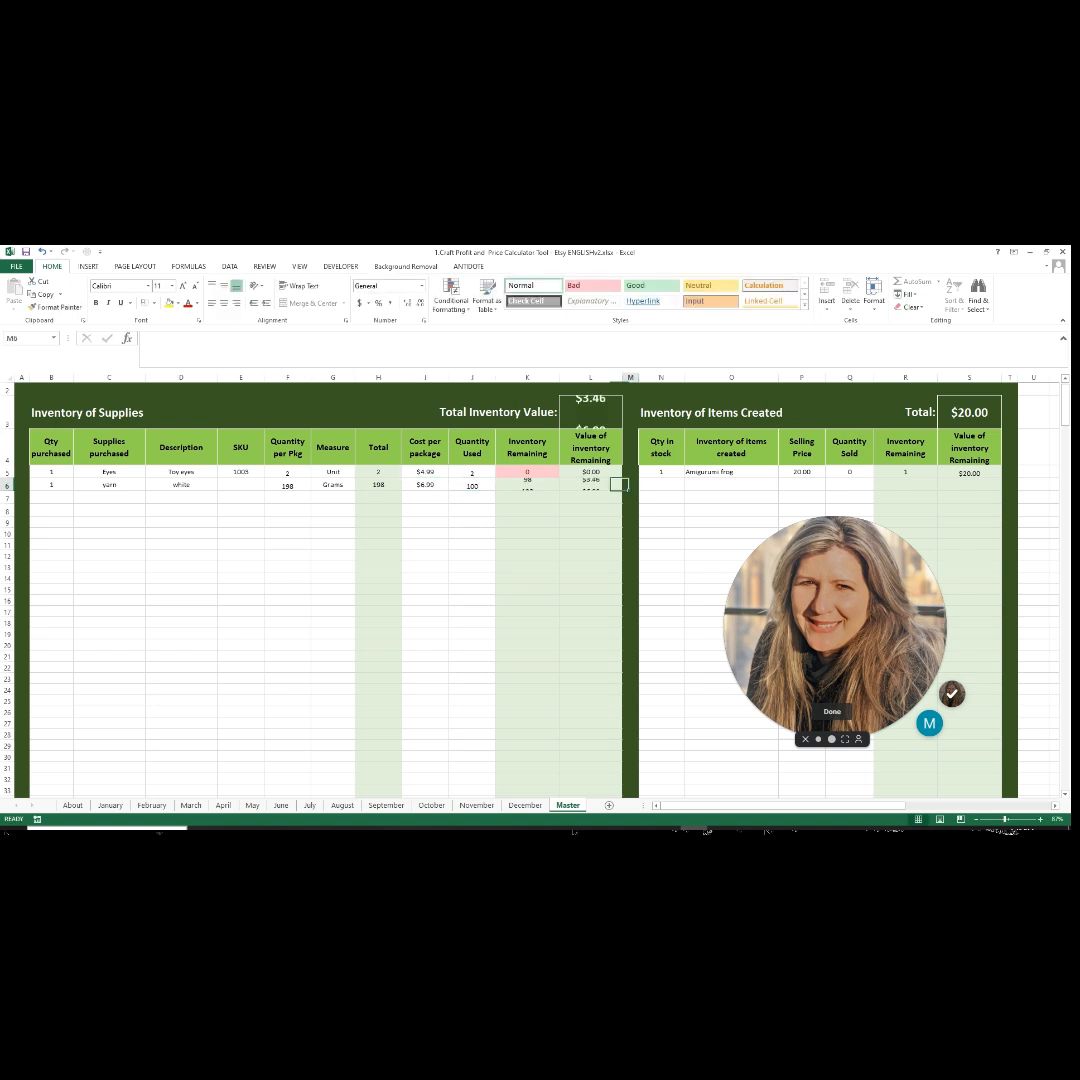
{"action": "left_click", "coordinate": [530, 484]}
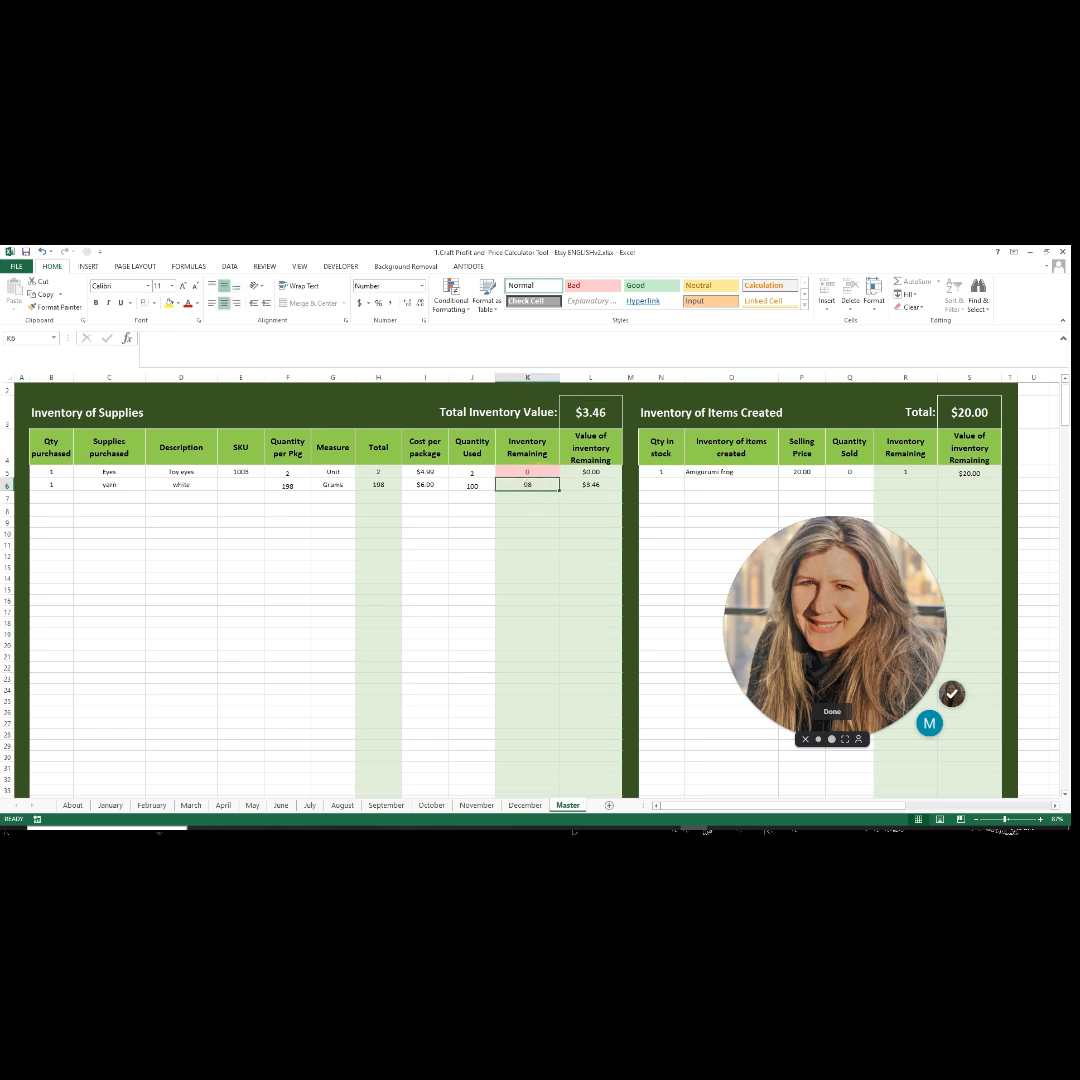
{"action": "left_click", "coordinate": [590, 485]}
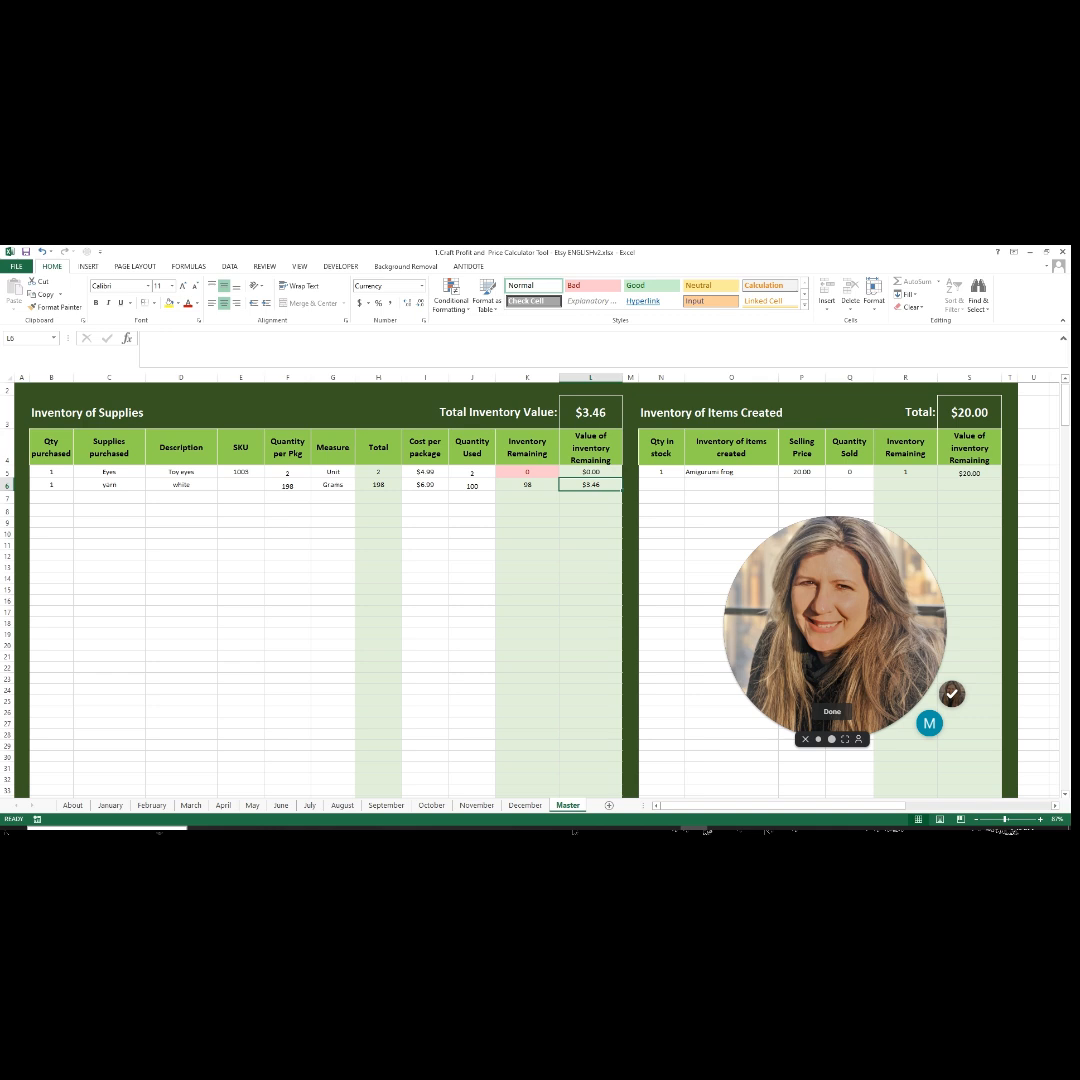
{"action": "left_click", "coordinate": [592, 408]}
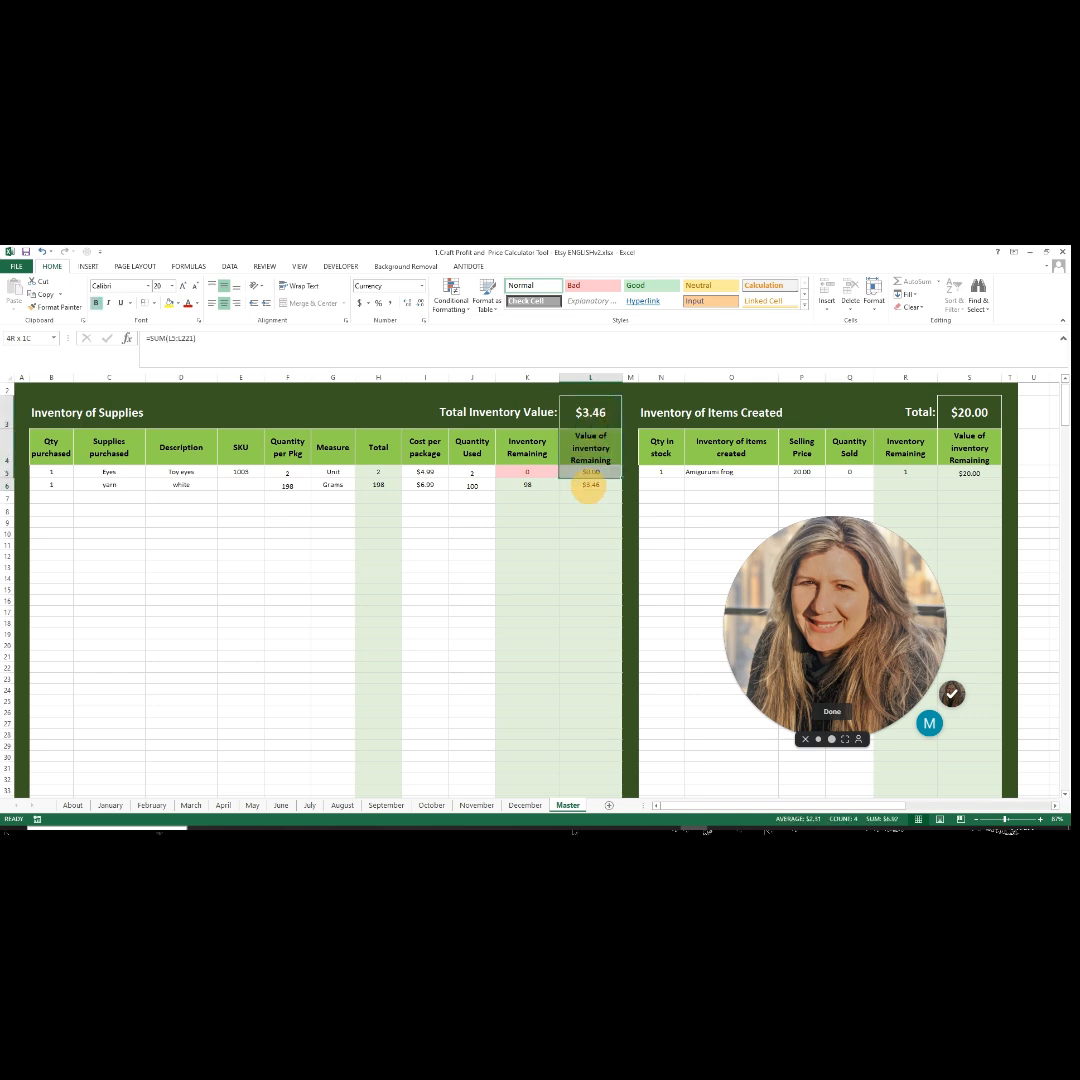
{"action": "left_click", "coordinate": [525, 568]}
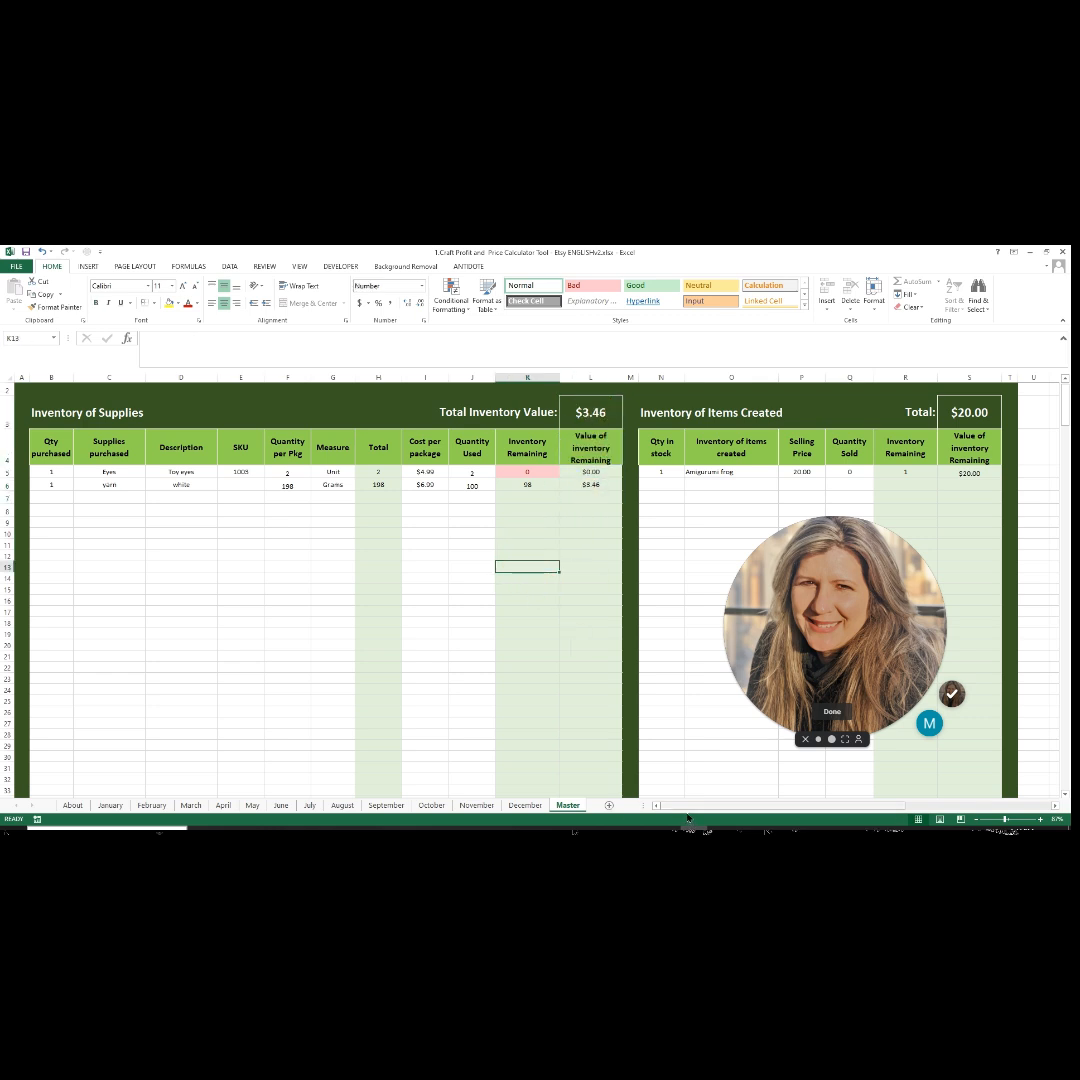
Step: Set the Amigurumi frog's Quantity Sold to 1 in the Inventory of Items Created and check the inventory total
{"action": "left_click_drag", "start_coordinate": [690, 806], "coordinate": [755, 807]}
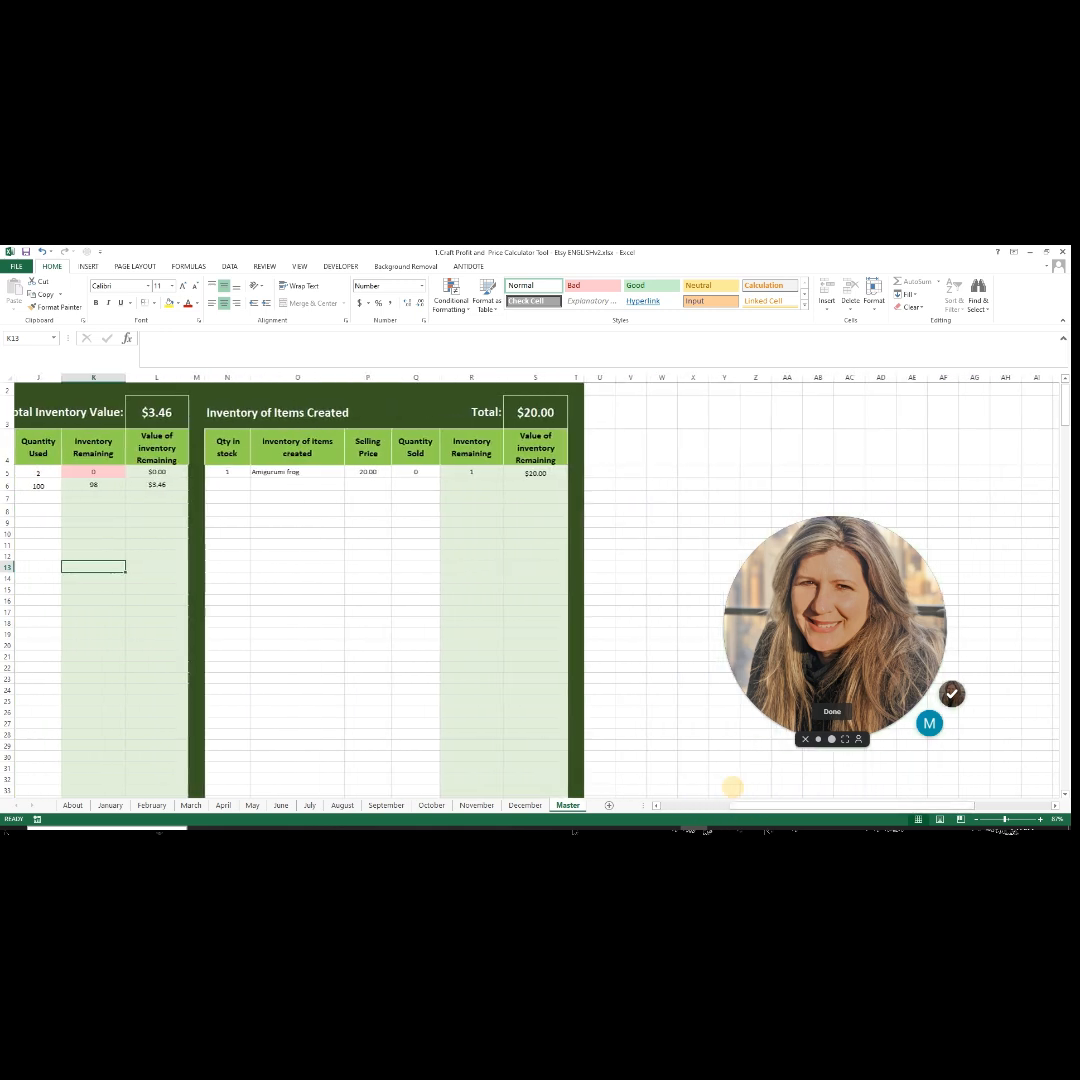
{"action": "left_click", "coordinate": [274, 471]}
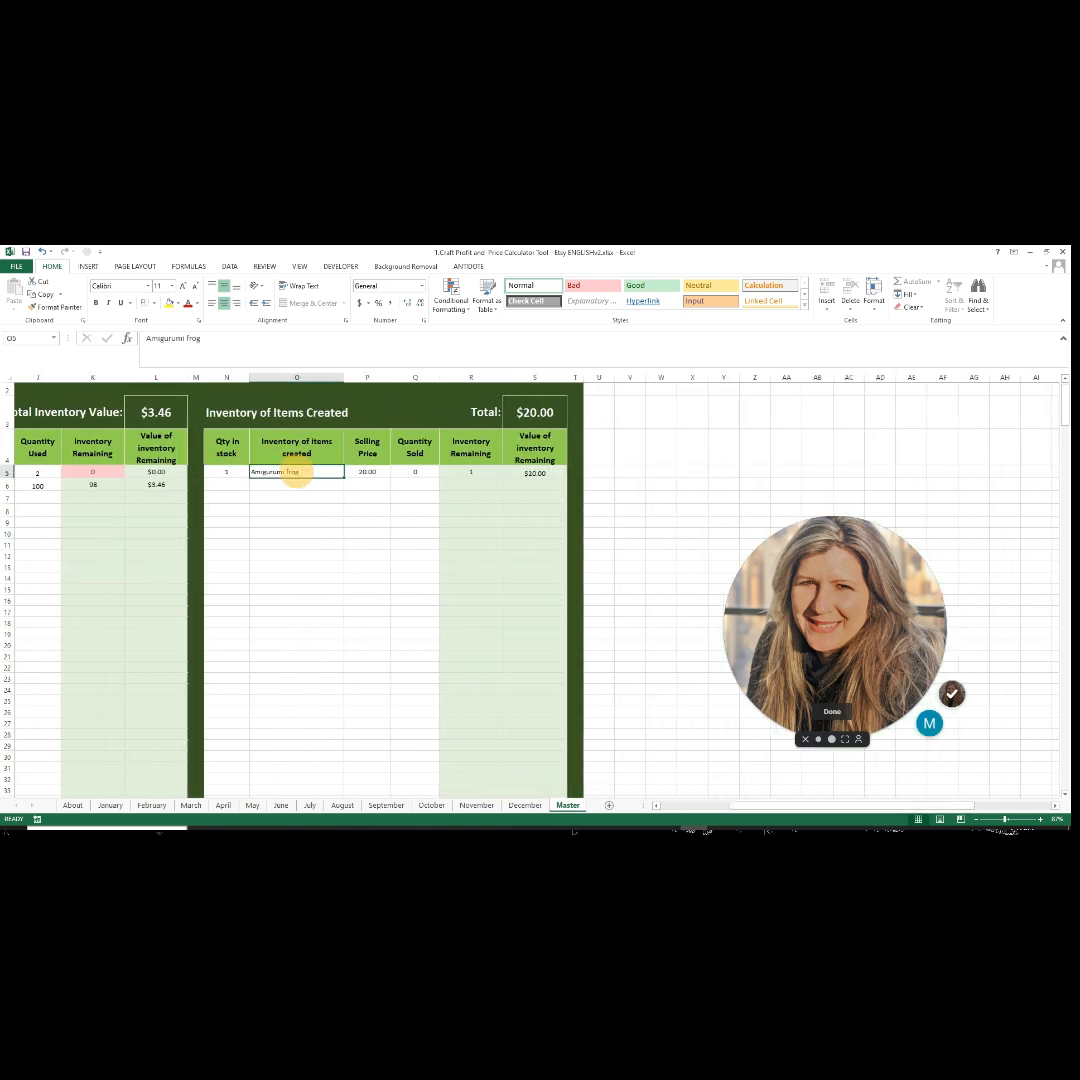
{"action": "left_click", "coordinate": [420, 471]}
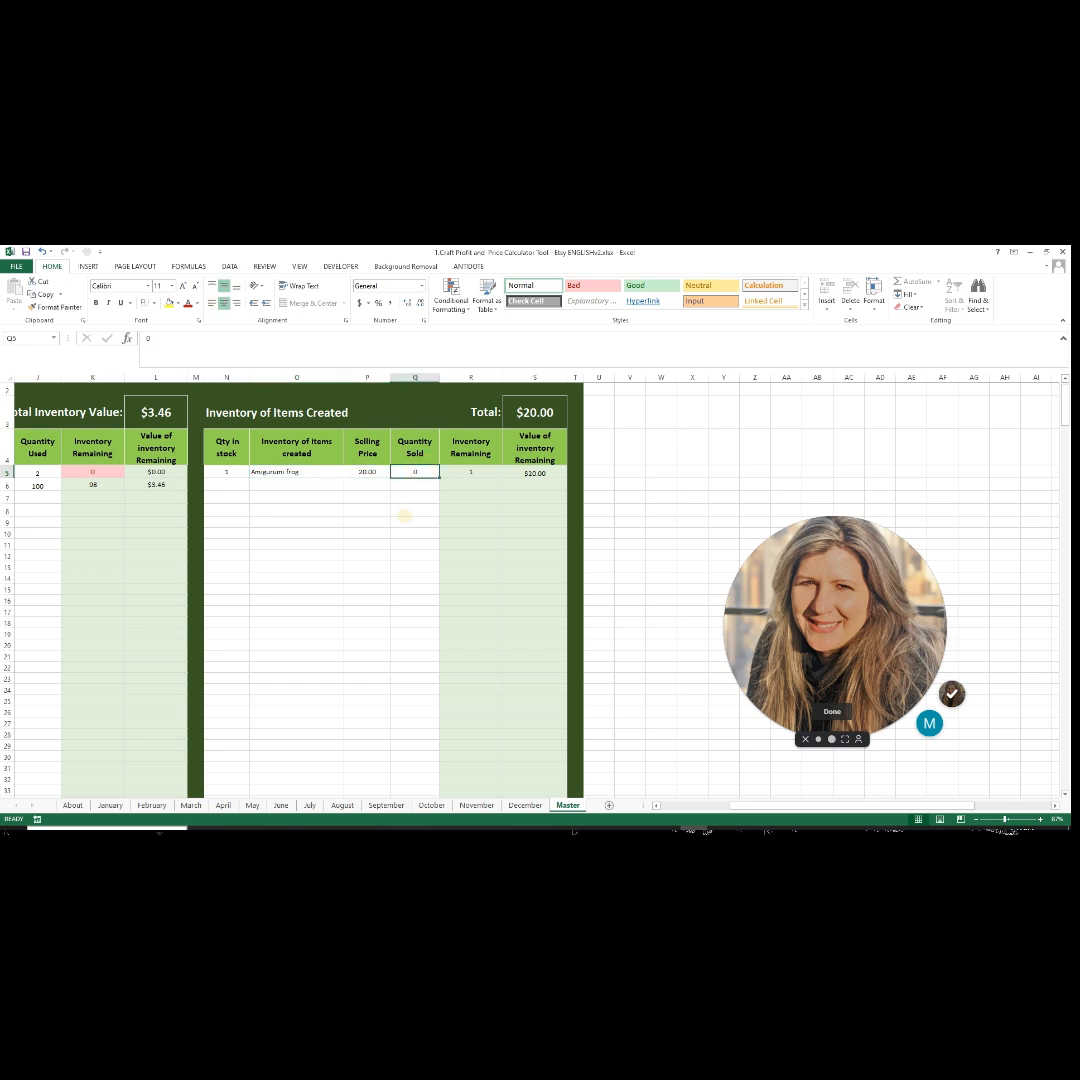
{"action": "left_click", "coordinate": [480, 473]}
{"action": "left_click", "coordinate": [535, 411]}
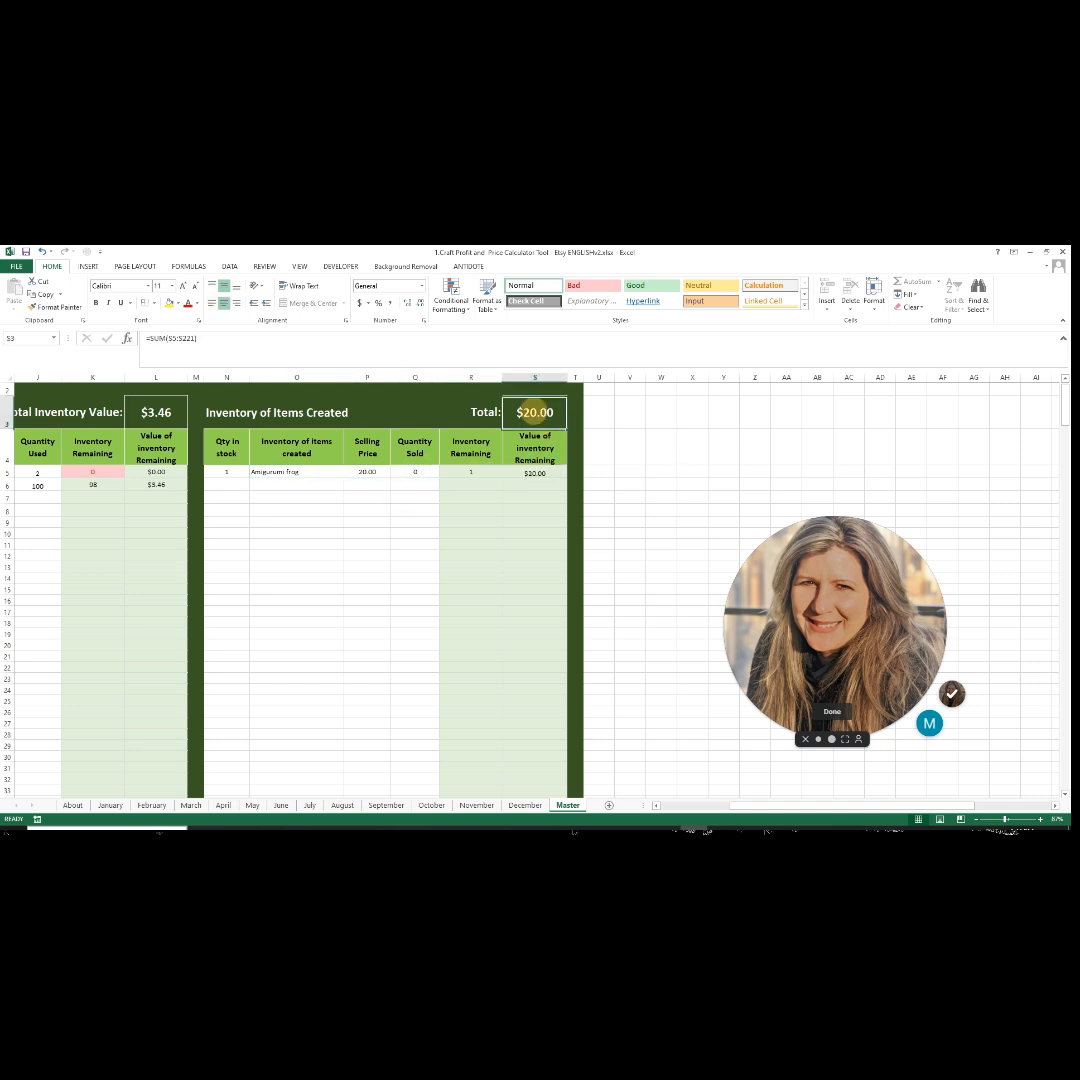
{"action": "left_click", "coordinate": [420, 472]}
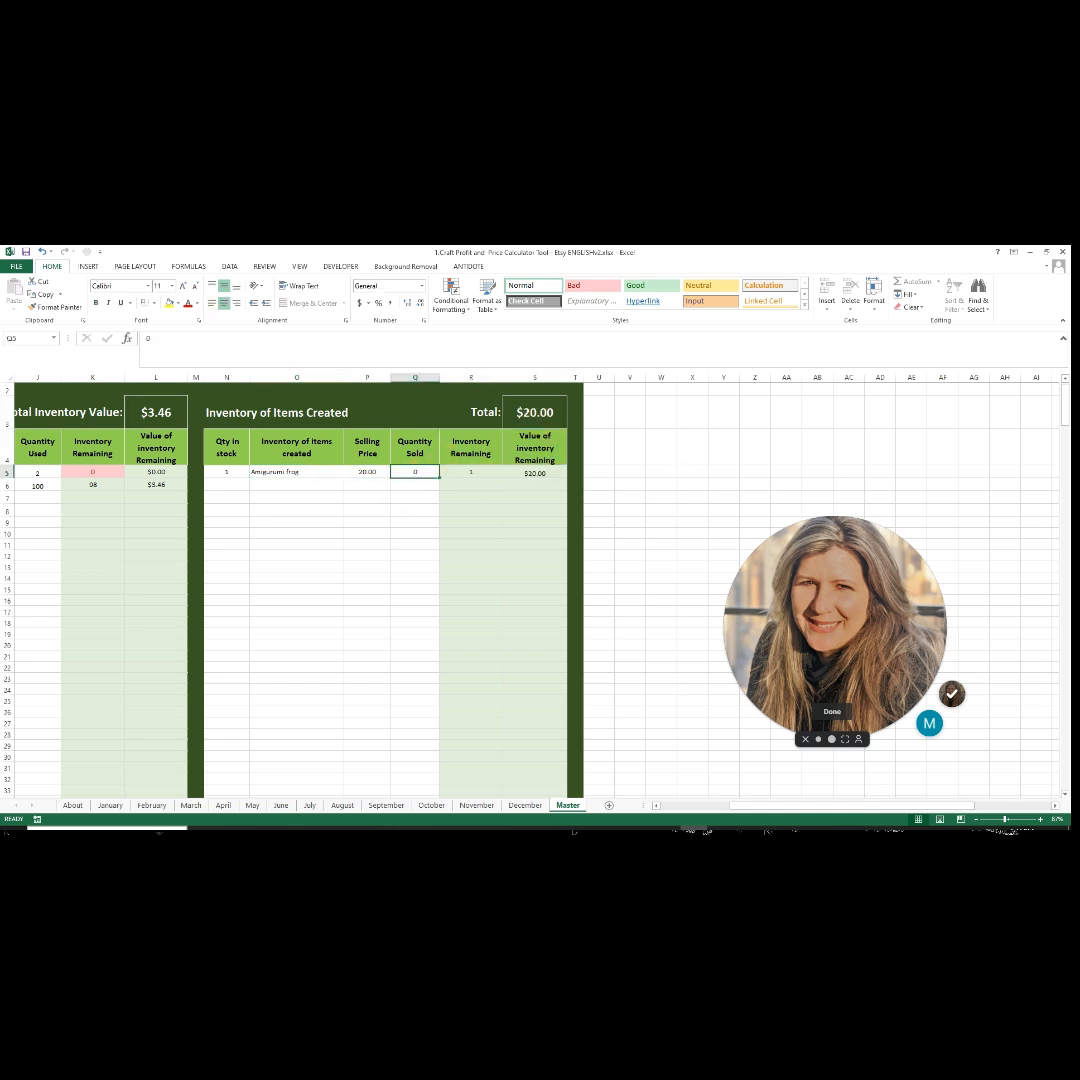
{"action": "type", "text": "1"}
{"action": "key", "text": "Return"}
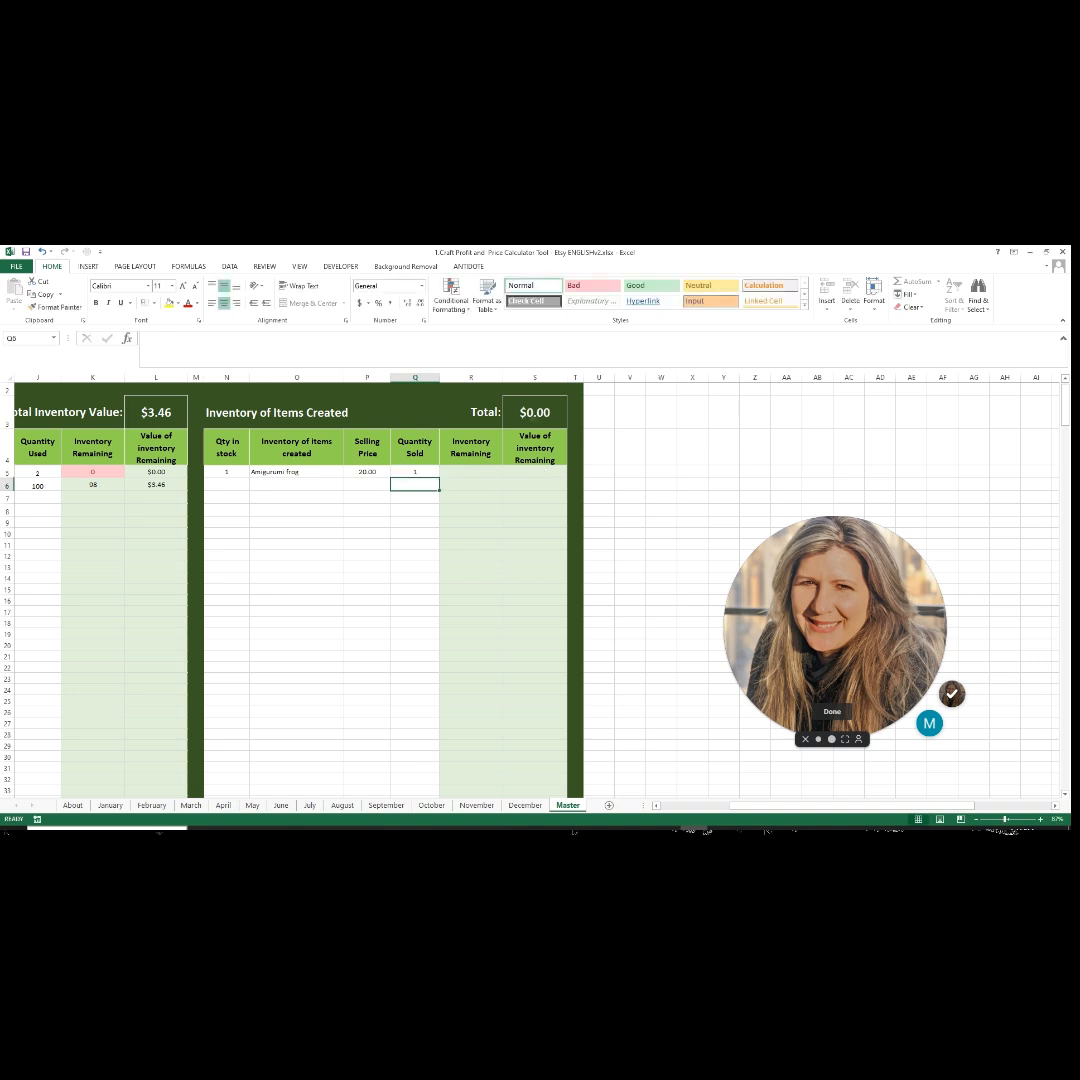
{"action": "left_click_drag", "start_coordinate": [535, 412], "coordinate": [522, 488]}
{"action": "left_click", "coordinate": [368, 634]}
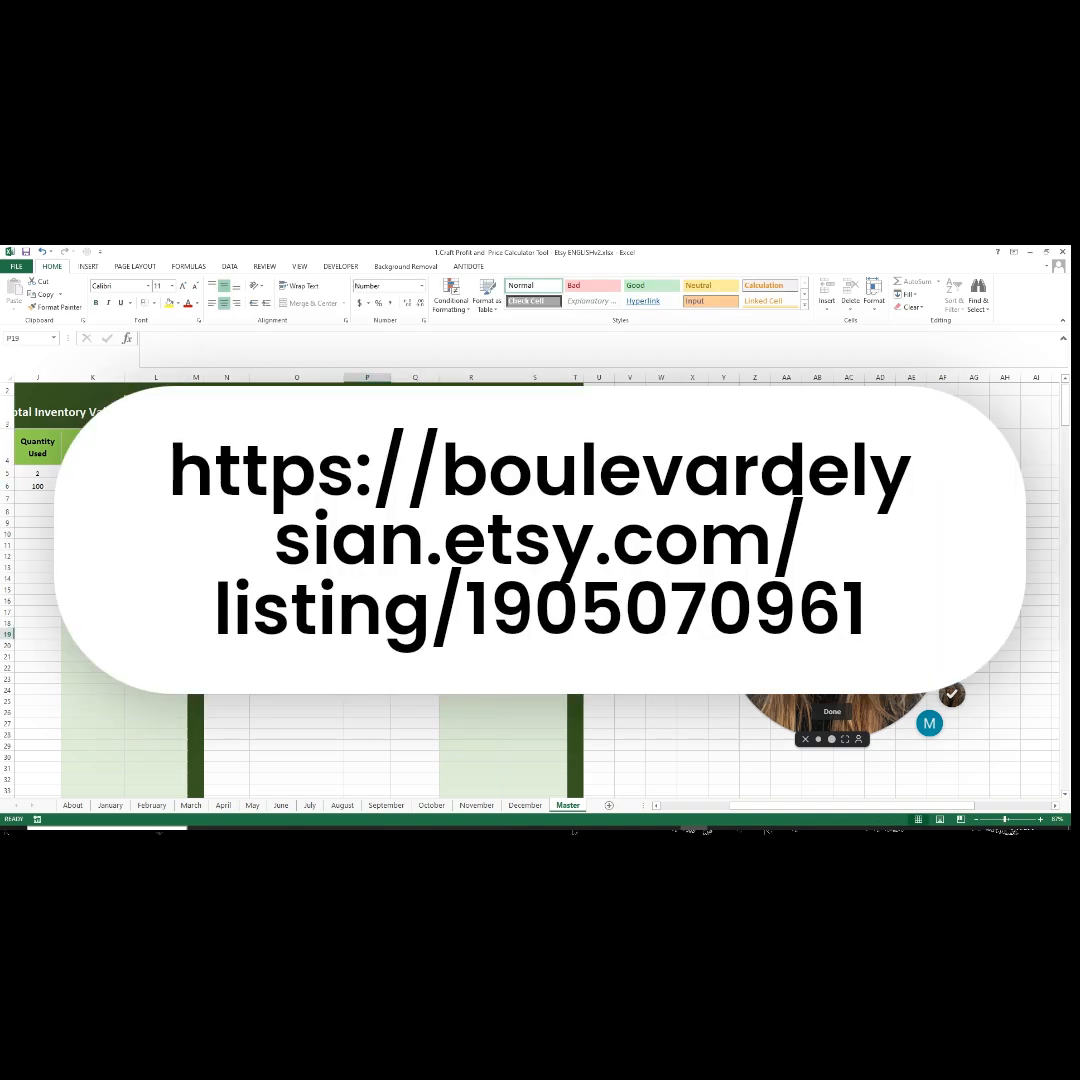
{"action": "left_click_drag", "start_coordinate": [765, 806], "coordinate": [675, 812]}
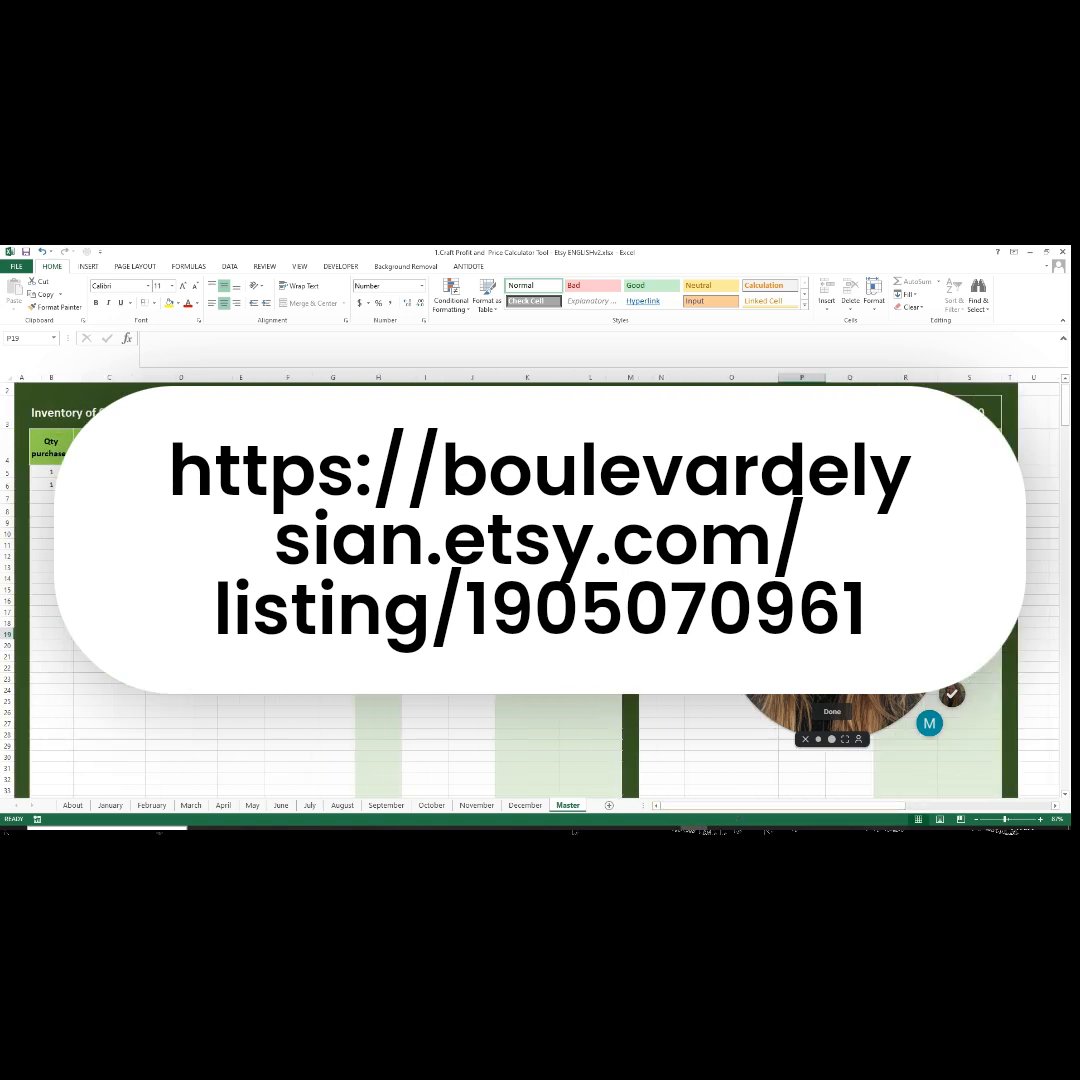